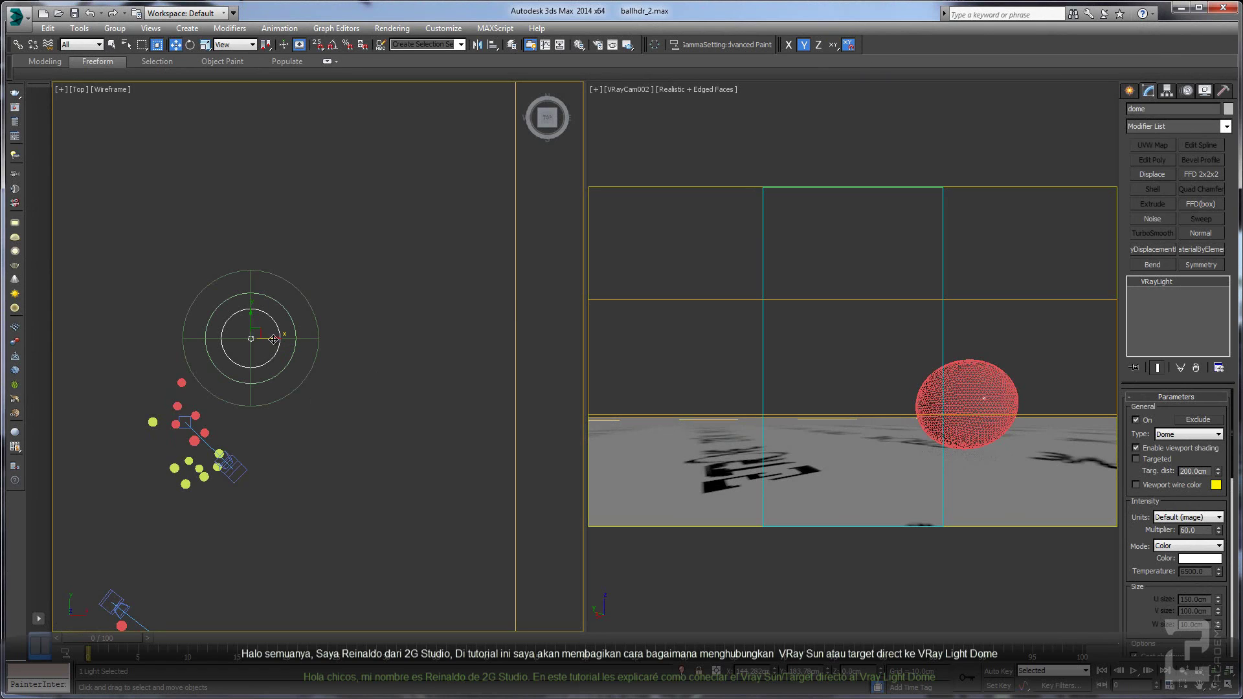
# Step: Move the VRay Dome light rightward along X in the Top view, framing the lights
pyautogui.moveTo(275, 340); pyautogui.dragTo(332, 345)
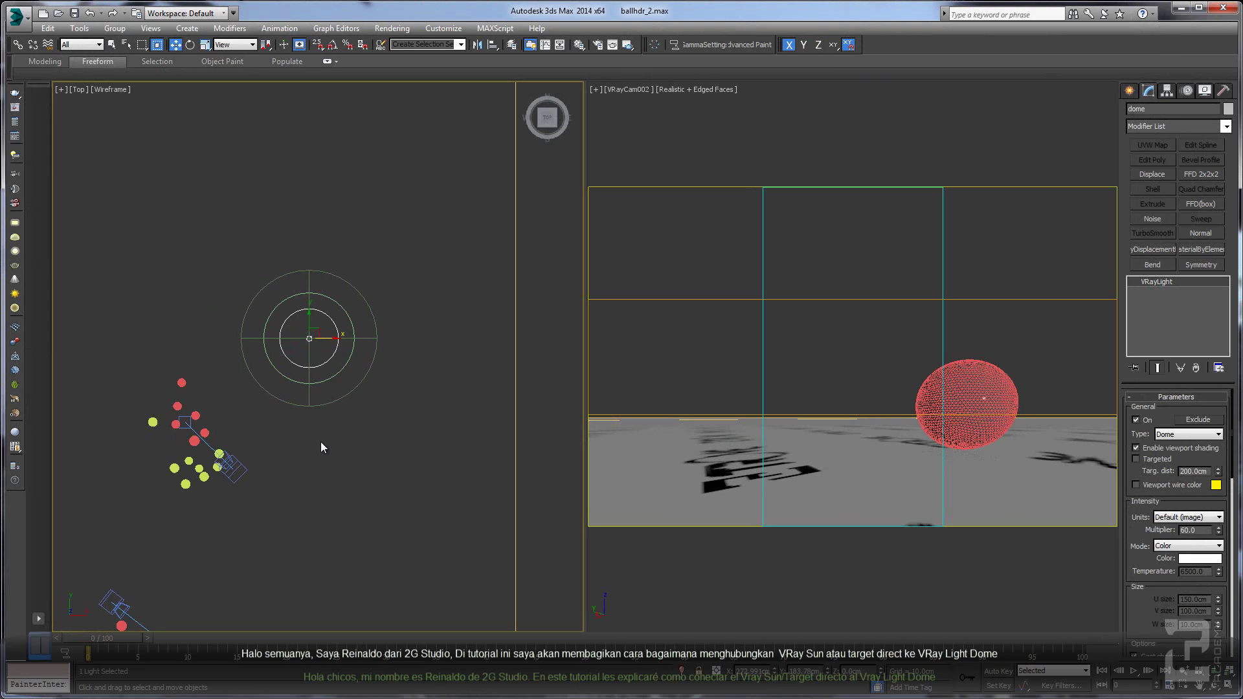
pyautogui.scroll(-1, 320, 442)
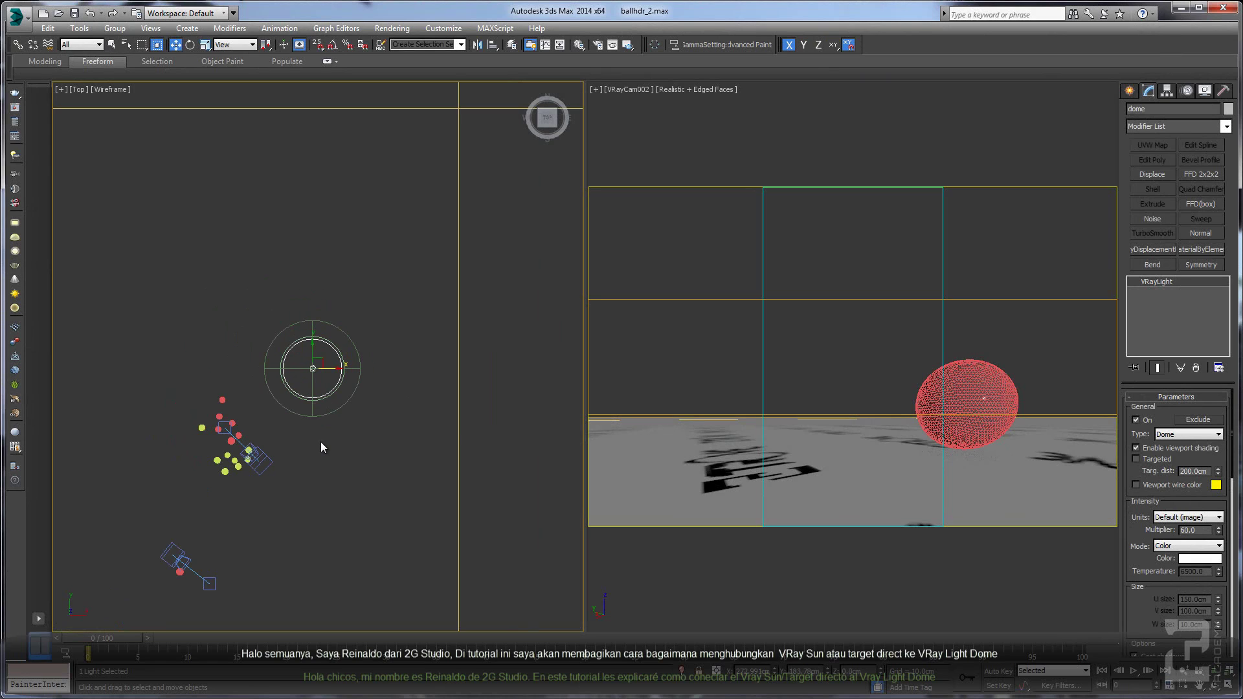
pyautogui.scroll(-1, 311, 427)
pyautogui.scroll(2, 300, 416)
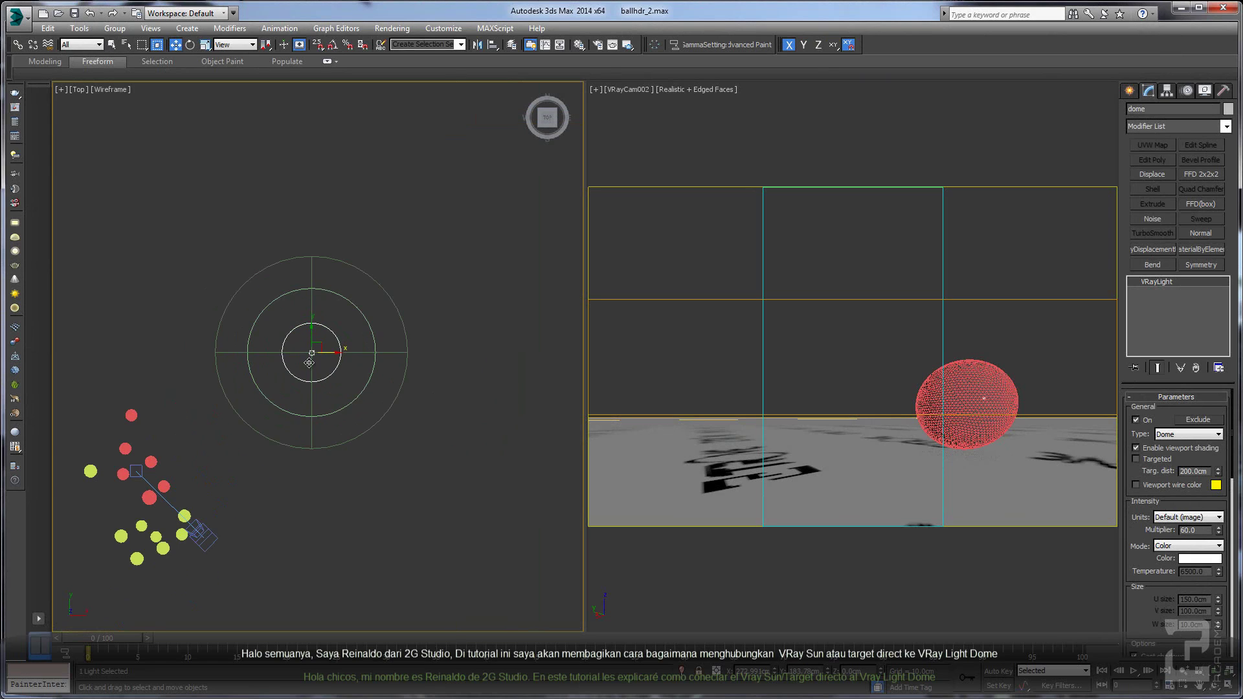
pyautogui.scroll(1, 309, 362)
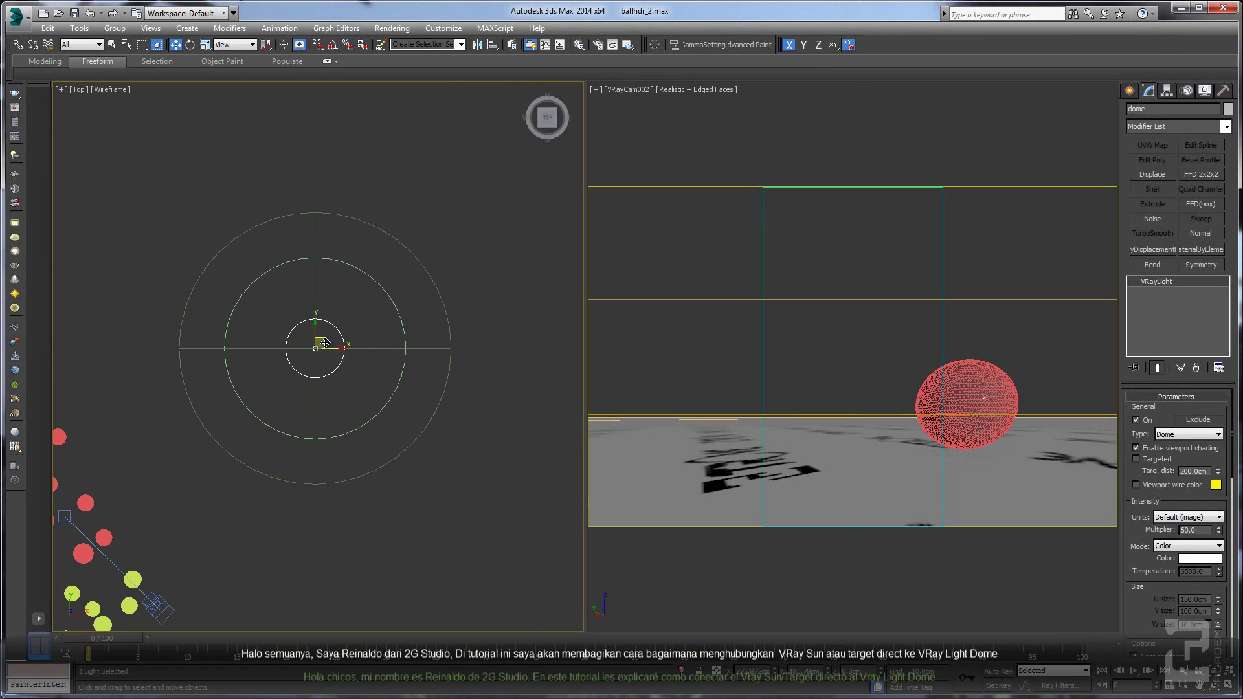
pyautogui.moveTo(331, 349); pyautogui.dragTo(317, 321)
pyautogui.moveTo(315, 323); pyautogui.dragTo(315, 311, button='middle')
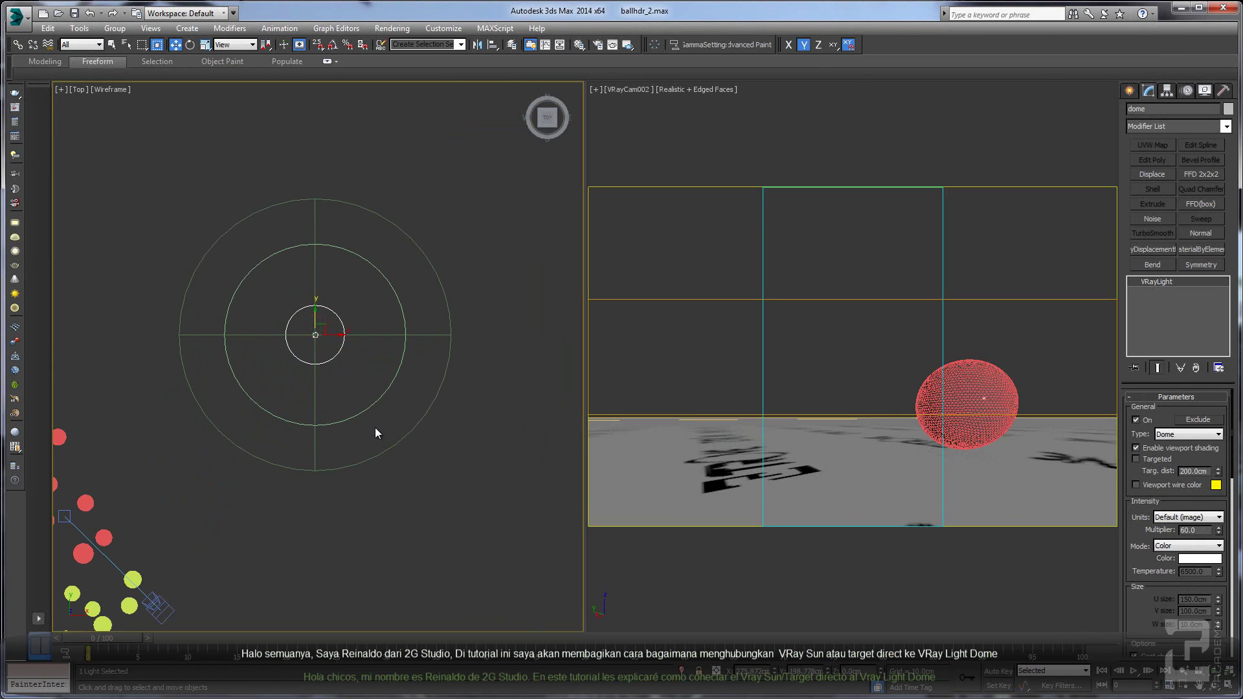
pyautogui.scroll(-2, 375, 428)
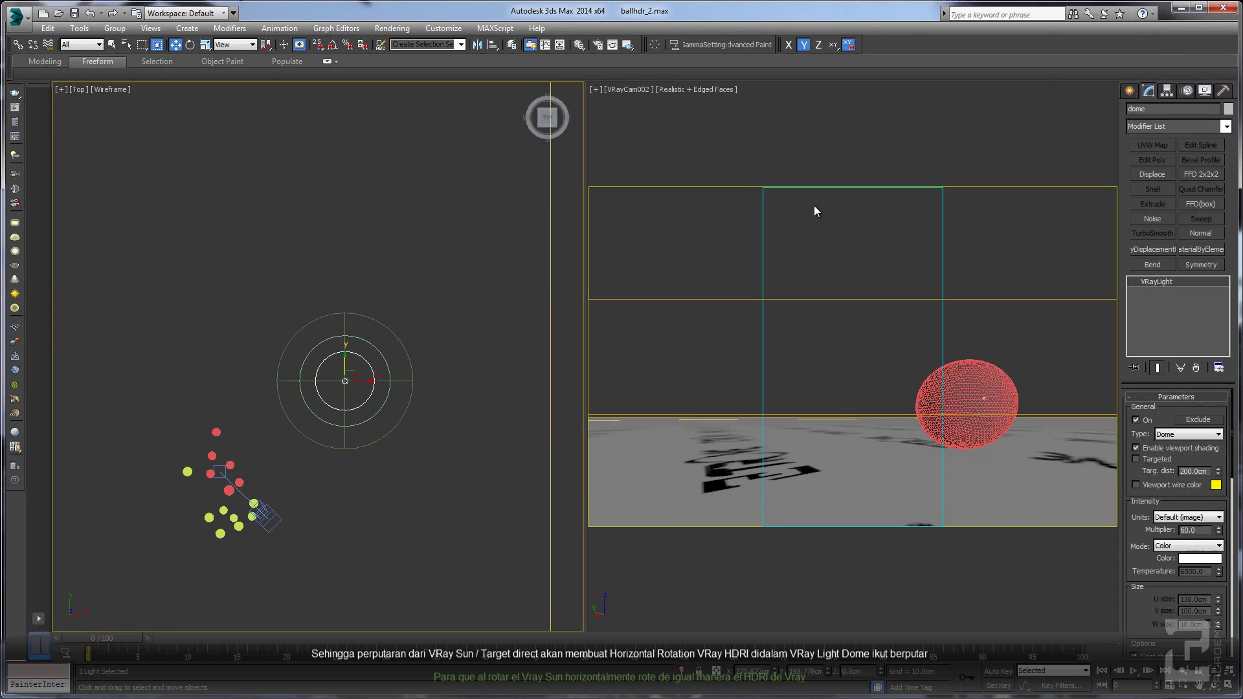
pyautogui.moveTo(371, 355); pyautogui.dragTo(381, 320, button='middle')
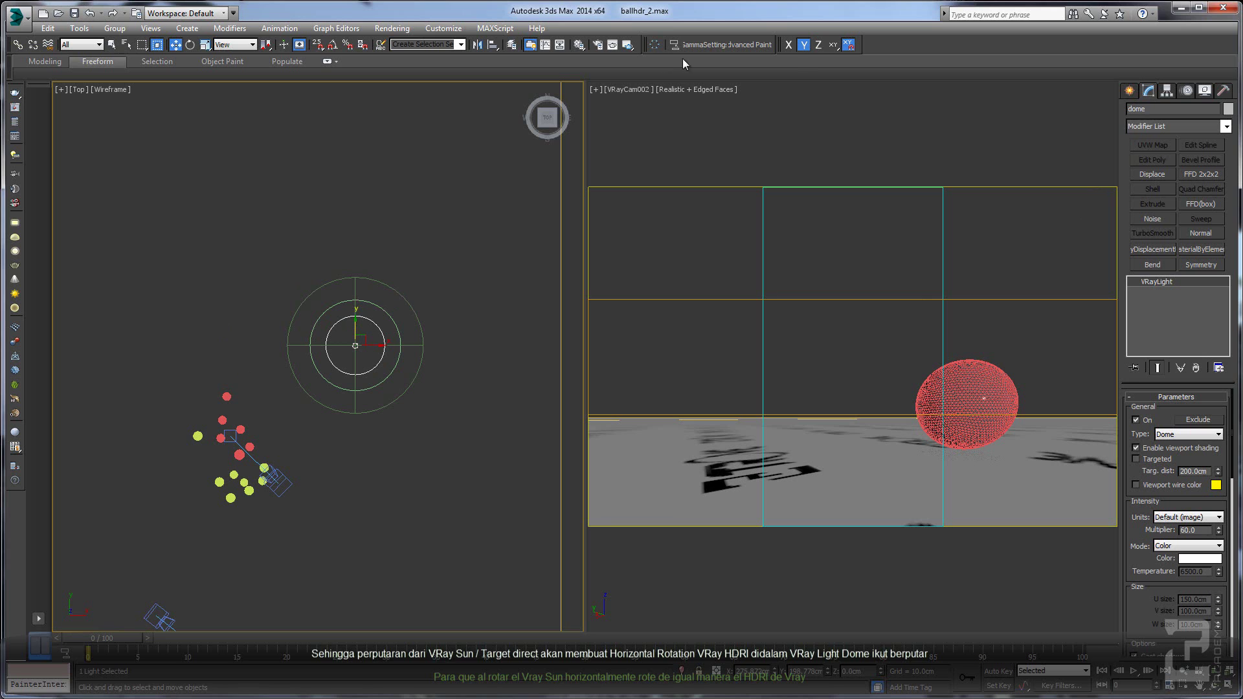
pyautogui.click(579, 44)
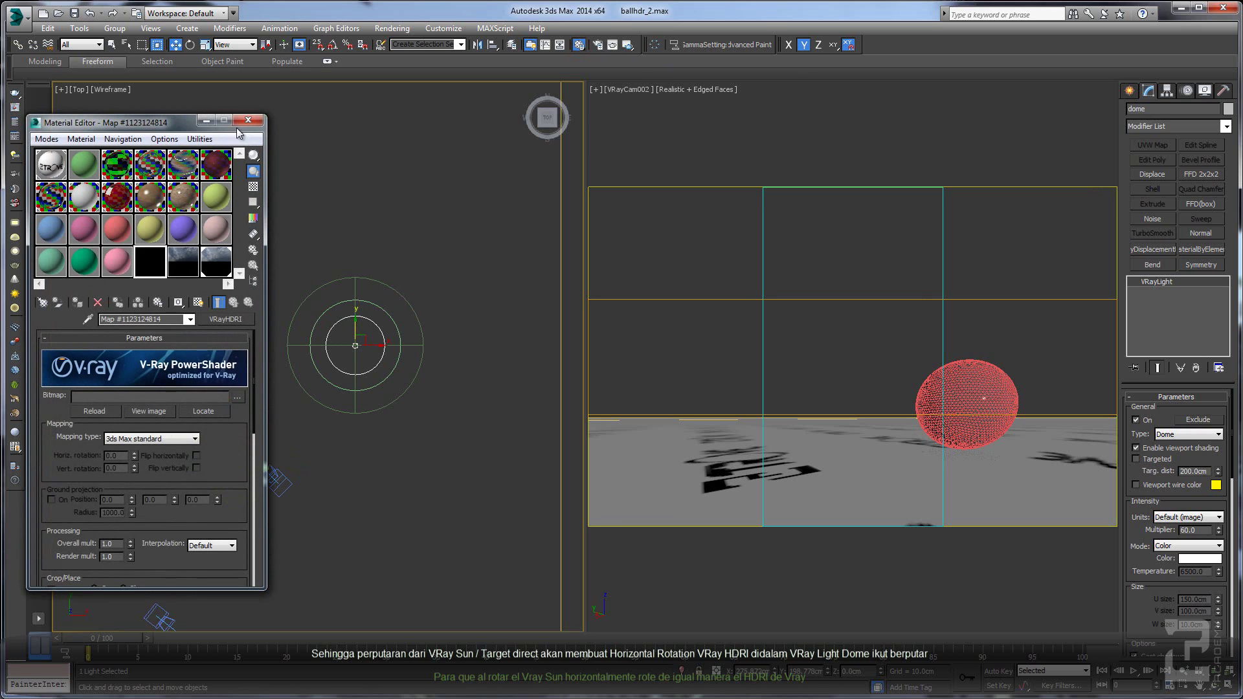
pyautogui.moveTo(150, 121)
pyautogui.mouseDown()
pyautogui.moveTo(665, 115)
pyautogui.moveTo(732, 184)
pyautogui.mouseUp()
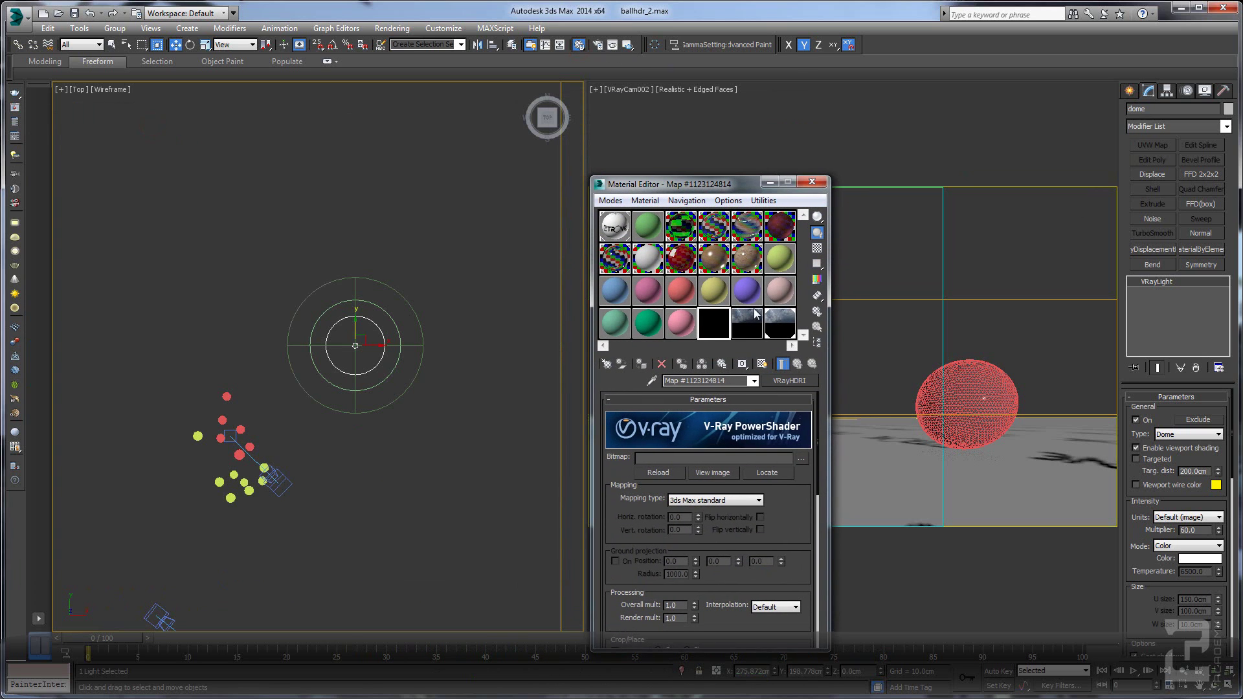
pyautogui.click(771, 325)
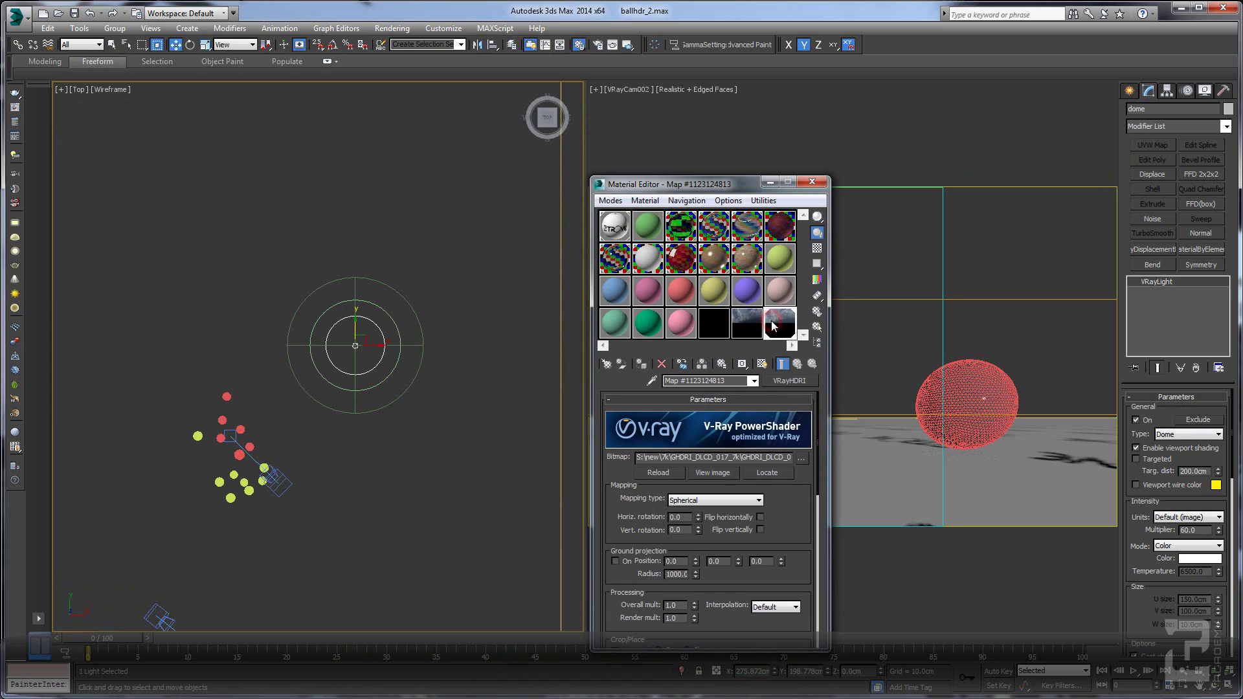
pyautogui.click(812, 182)
pyautogui.moveTo(379, 287); pyautogui.dragTo(359, 233)
pyautogui.moveTo(360, 234); pyautogui.dragTo(327, 175, button='middle')
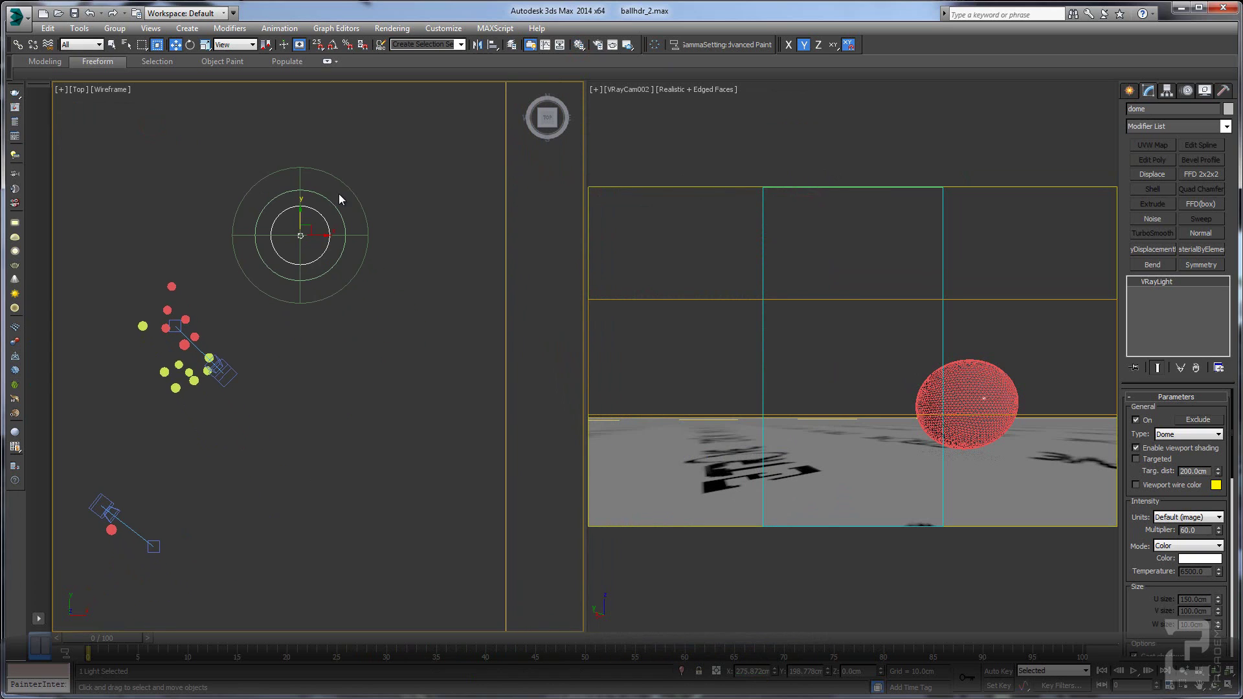
# Step: Create a VRaySun with its target by dragging in the Top viewport
pyautogui.click(1130, 90)
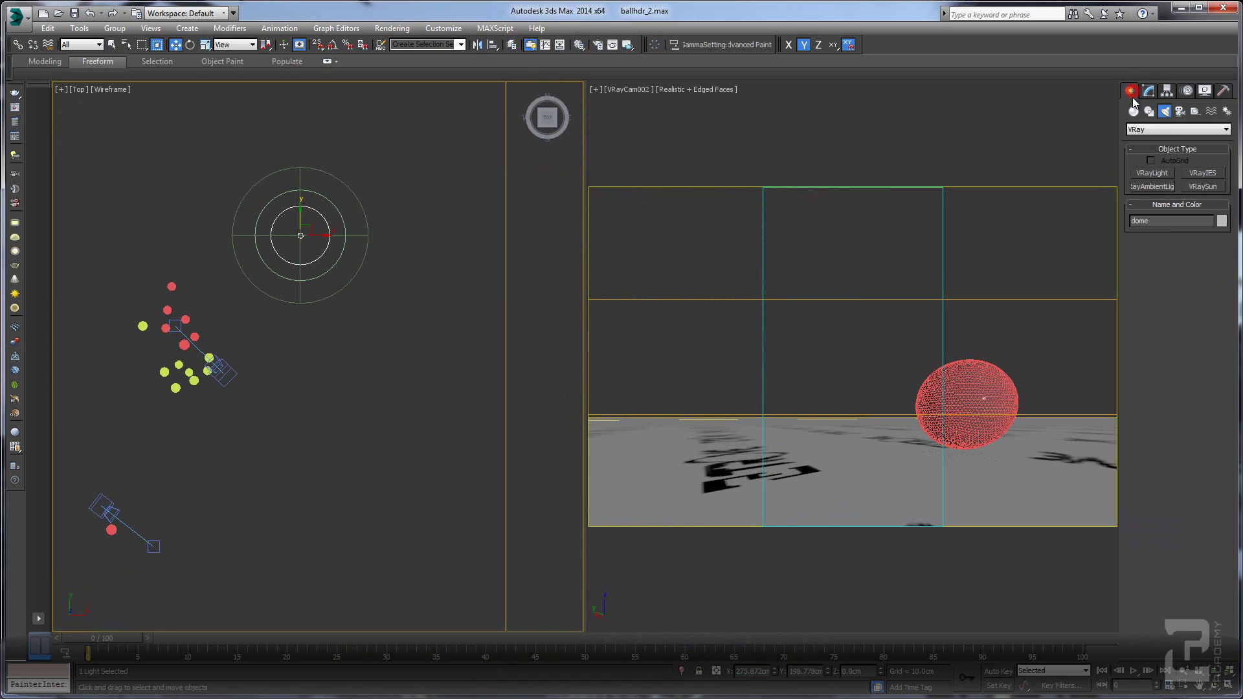
pyautogui.click(1164, 132)
pyautogui.click(1156, 158)
pyautogui.scroll(-2, 316, 384)
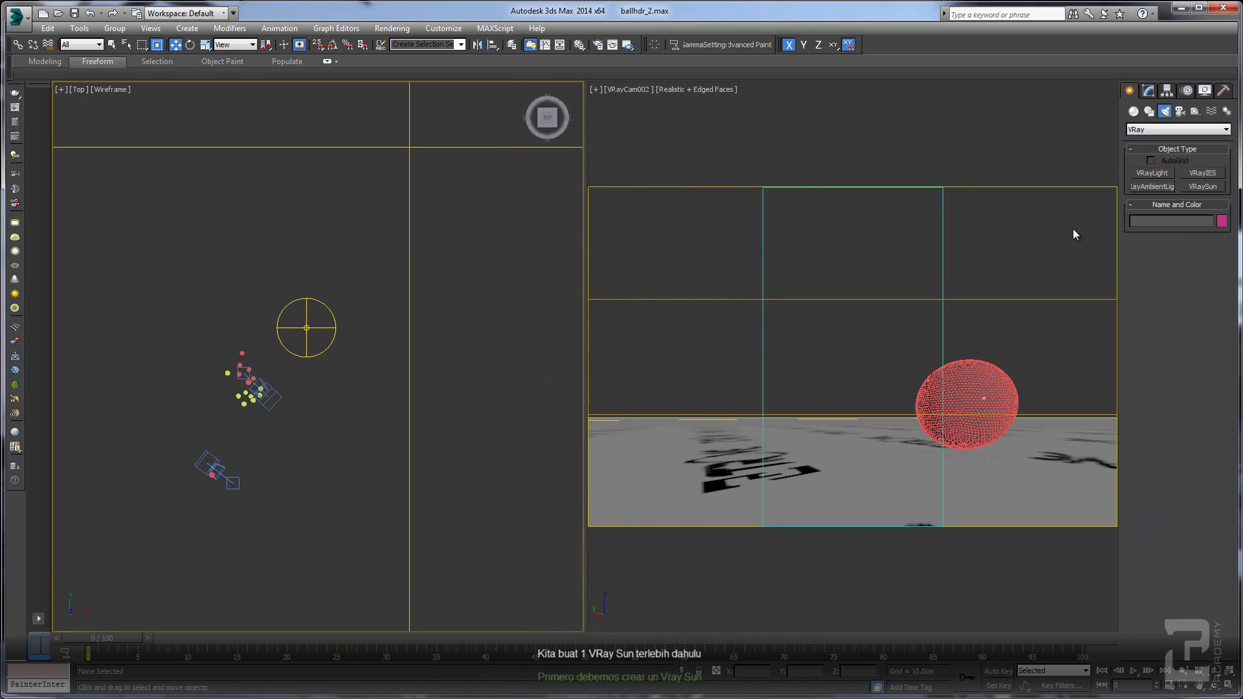
pyautogui.click(1203, 187)
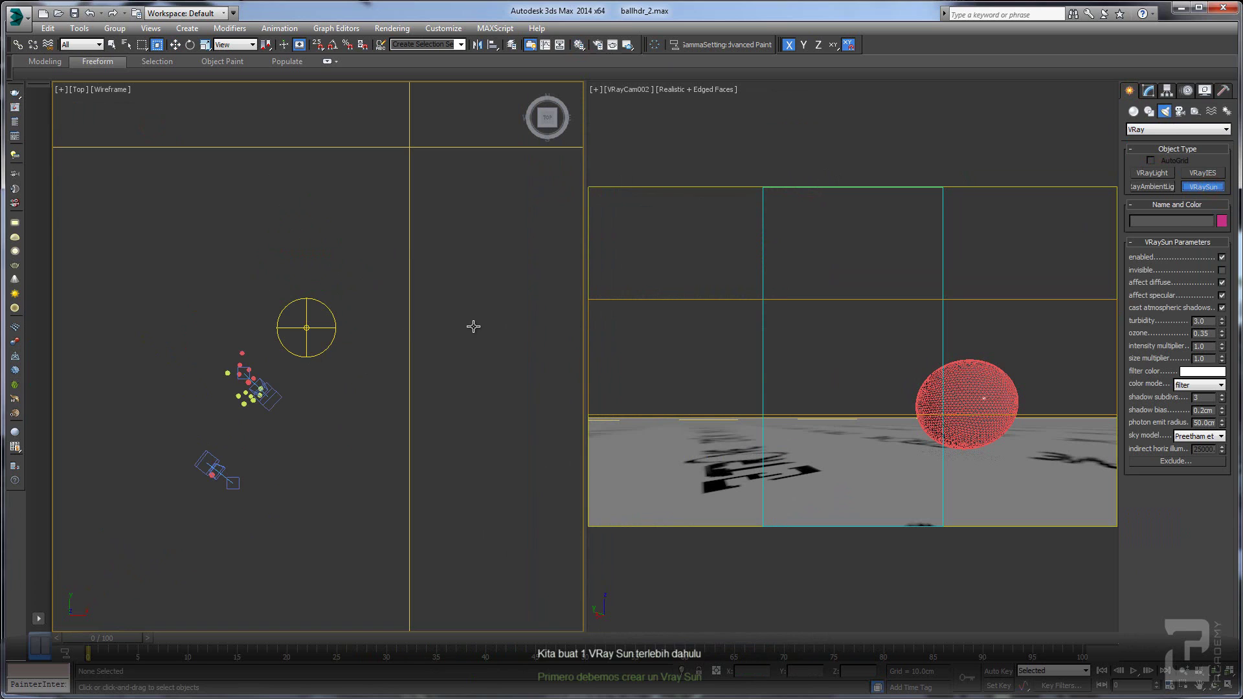
pyautogui.moveTo(472, 327); pyautogui.dragTo(162, 326)
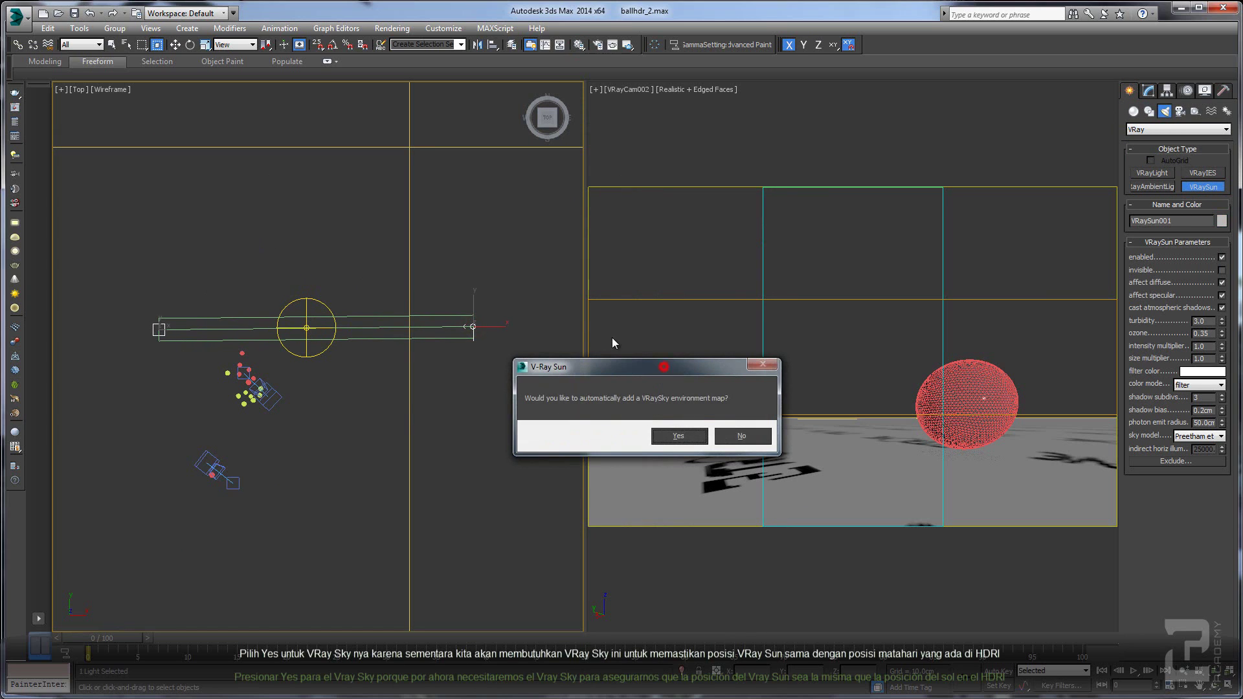
# Step: Accept adding a VRaySky environment map, replacing the existing environment map
pyautogui.moveTo(612, 367); pyautogui.dragTo(384, 176)
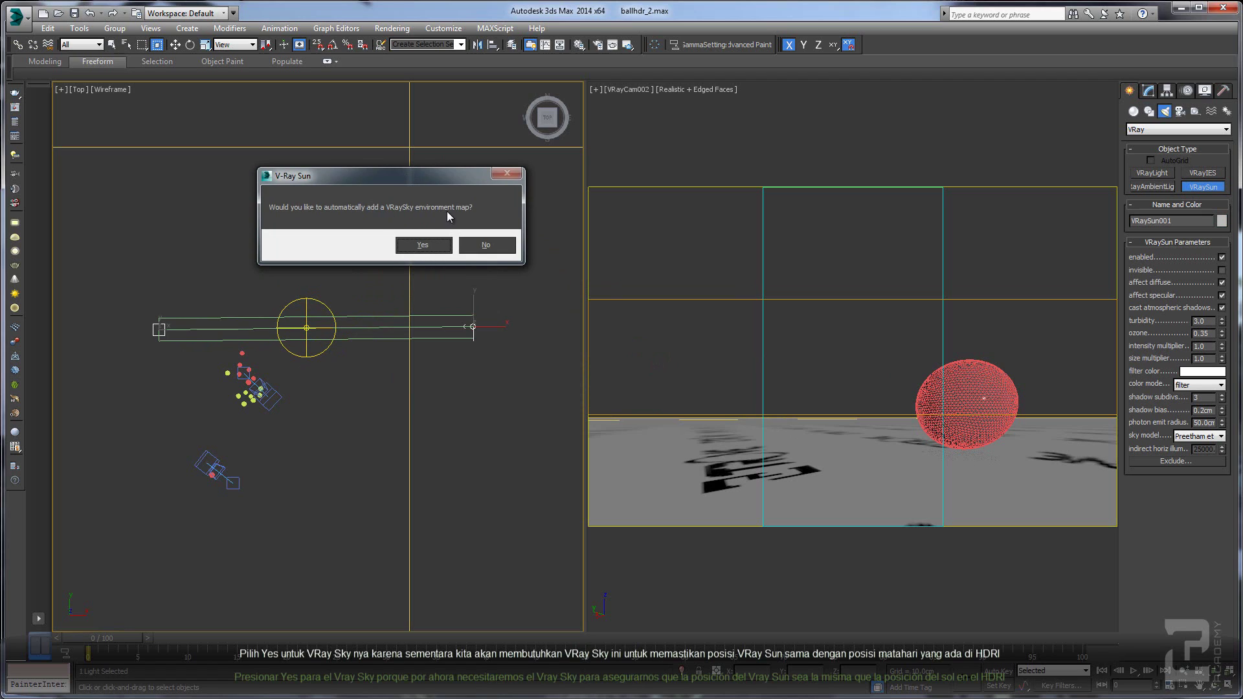
pyautogui.moveTo(422, 178); pyautogui.dragTo(465, 165)
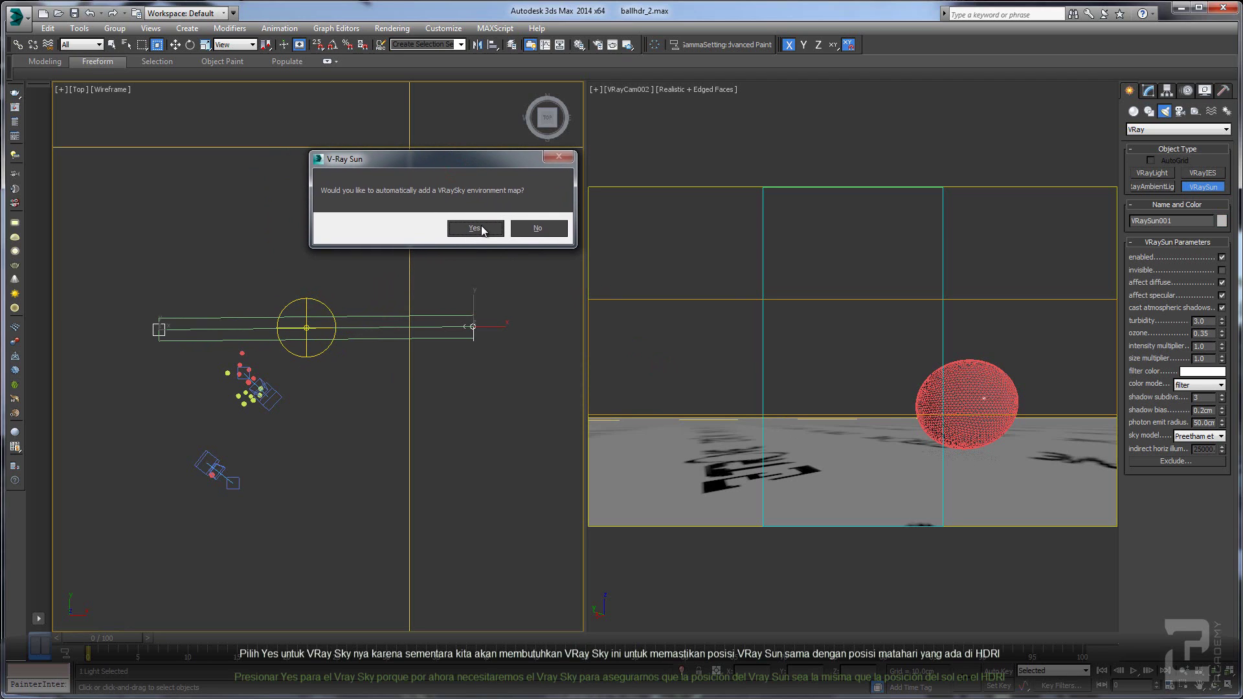
pyautogui.moveTo(485, 166); pyautogui.dragTo(486, 167)
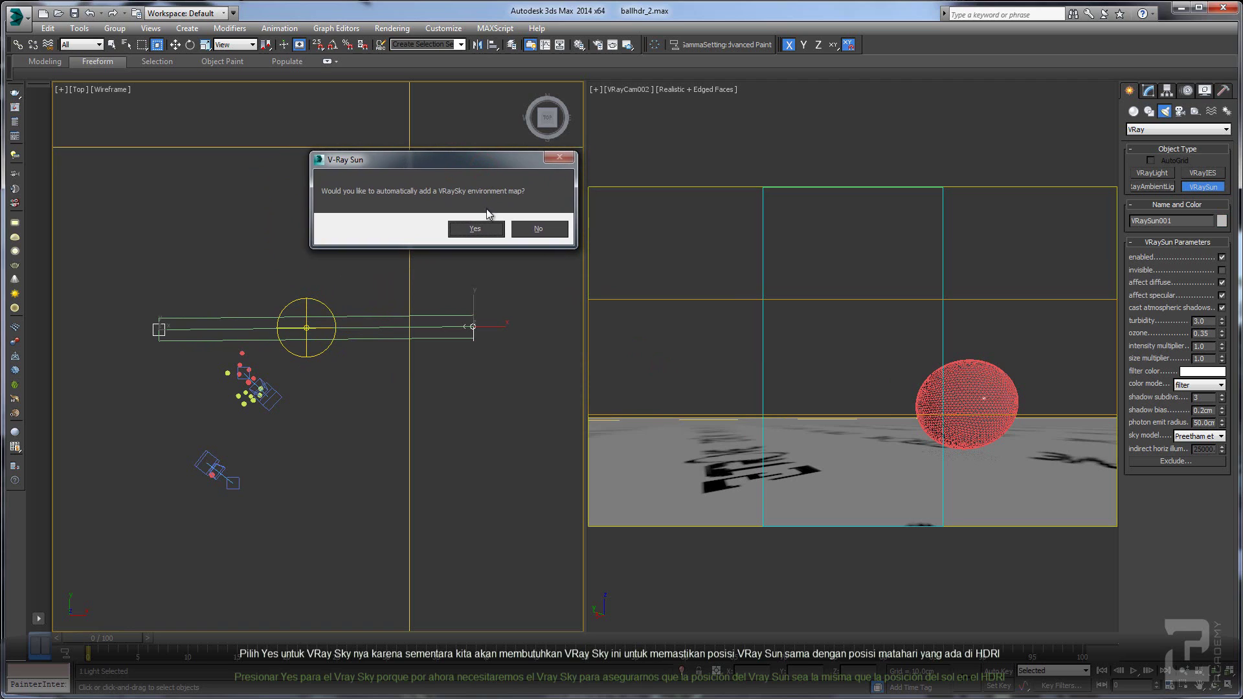
pyautogui.click(477, 229)
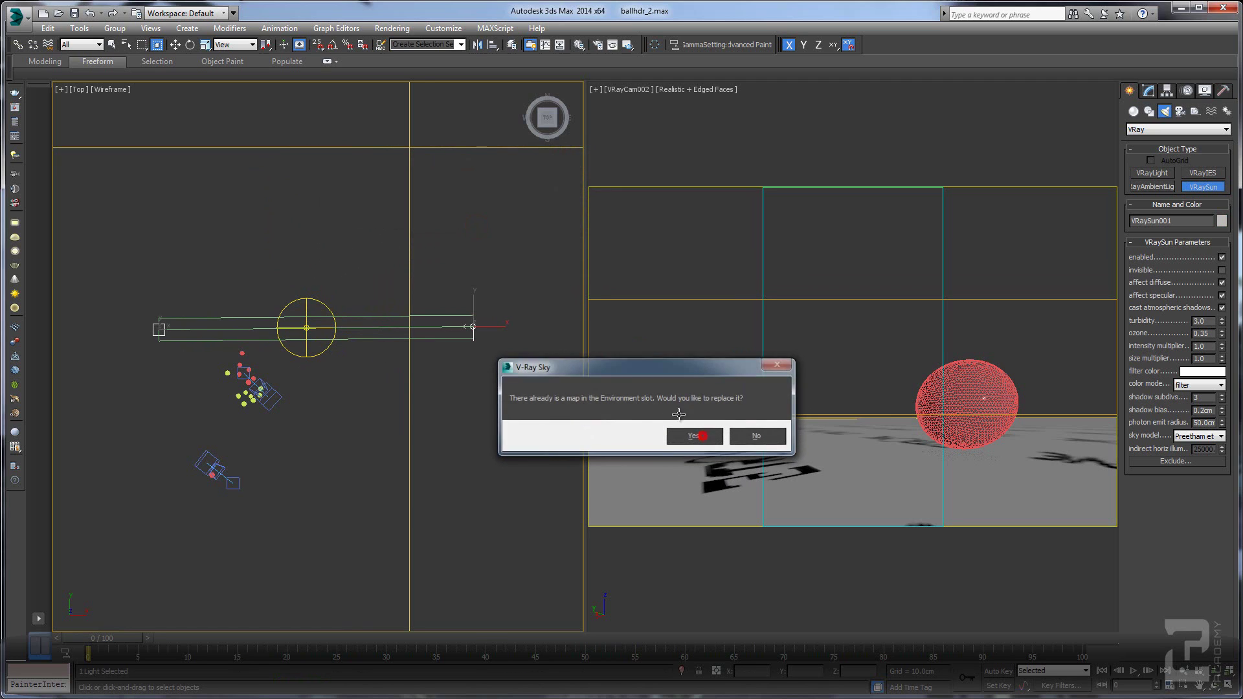
pyautogui.click(703, 436)
pyautogui.scroll(1, 302, 326)
pyautogui.scroll(-1, 302, 325)
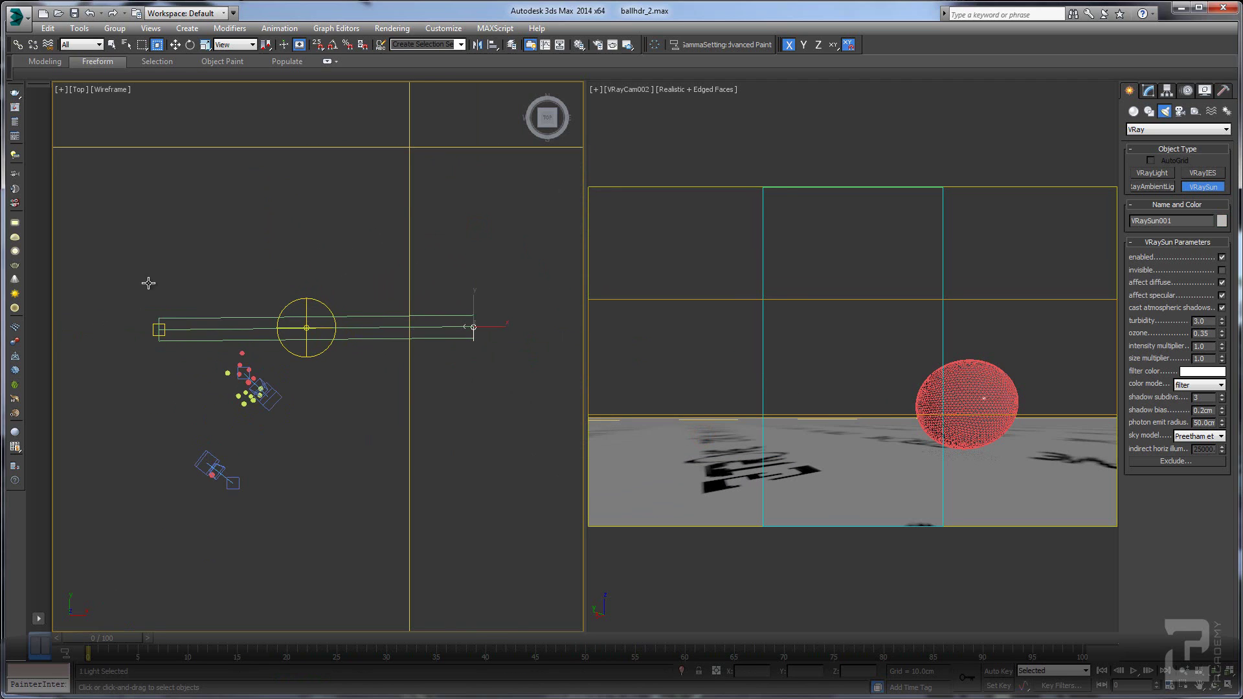
# Step: Align the VRaySun and its target to the dome light's Y position using pivot points
pyautogui.rightClick(159, 244)
pyautogui.click(159, 330)
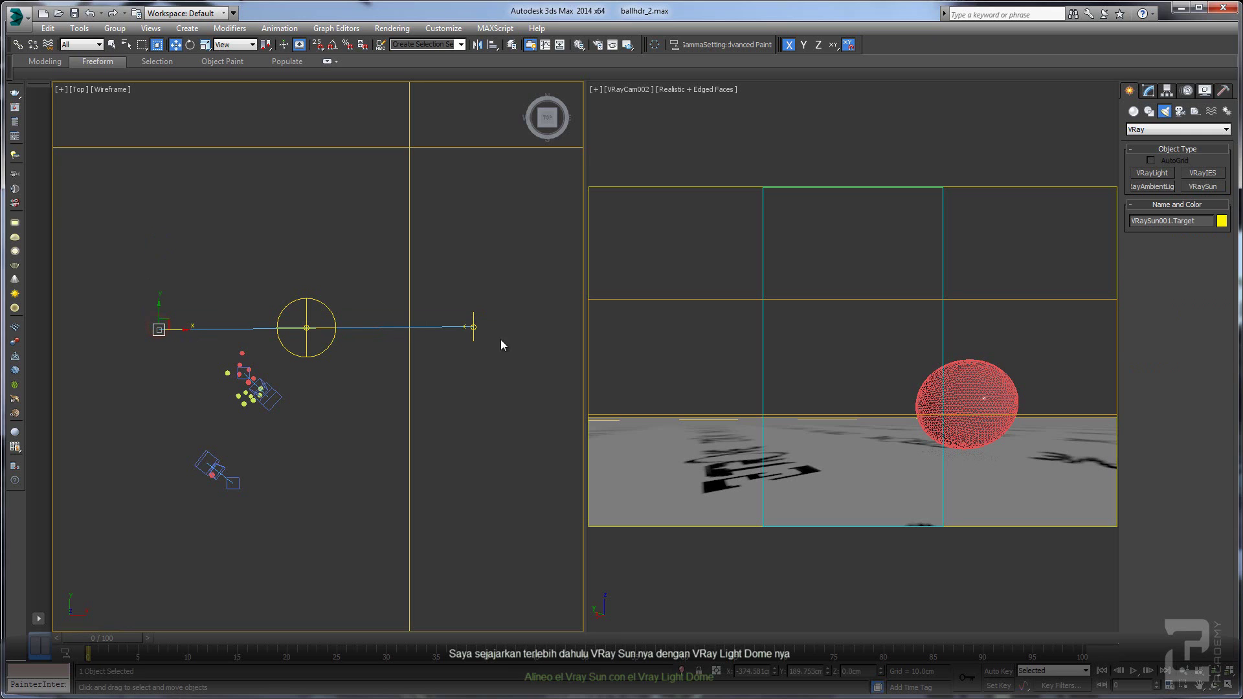
pyautogui.keyDown('ctrl'); pyautogui.click(475, 328); pyautogui.keyUp('ctrl')
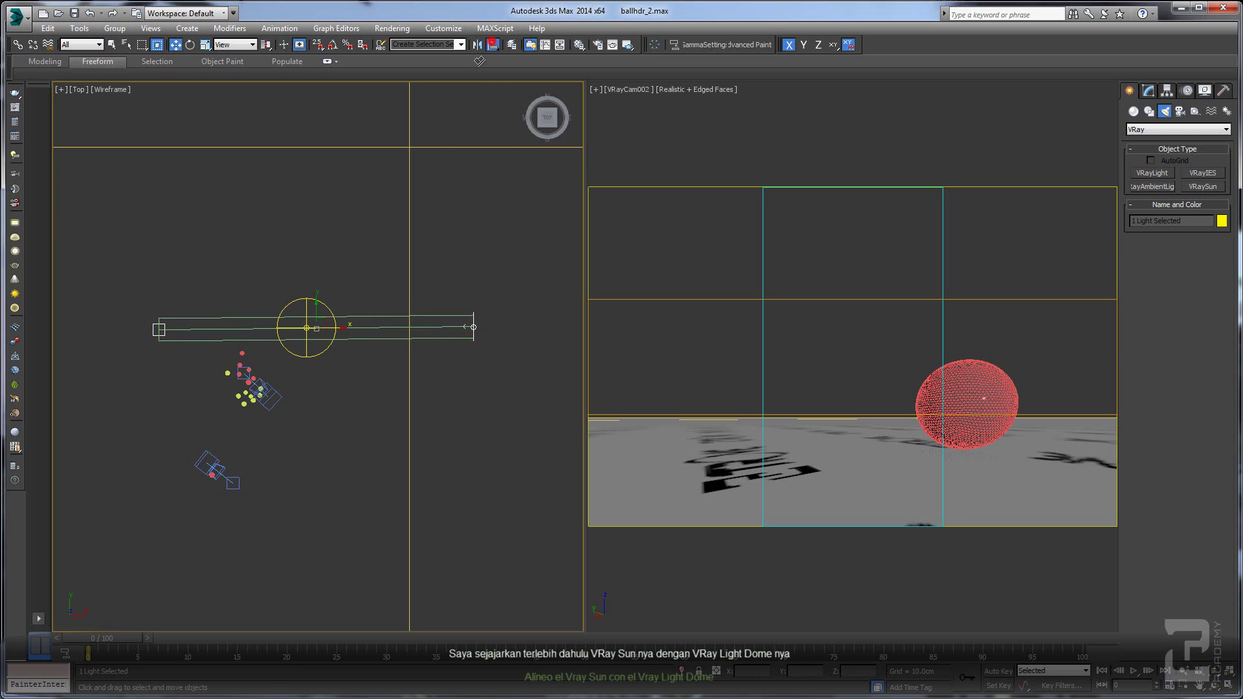
pyautogui.hotkey('alt', 'a')
pyautogui.click(307, 329)
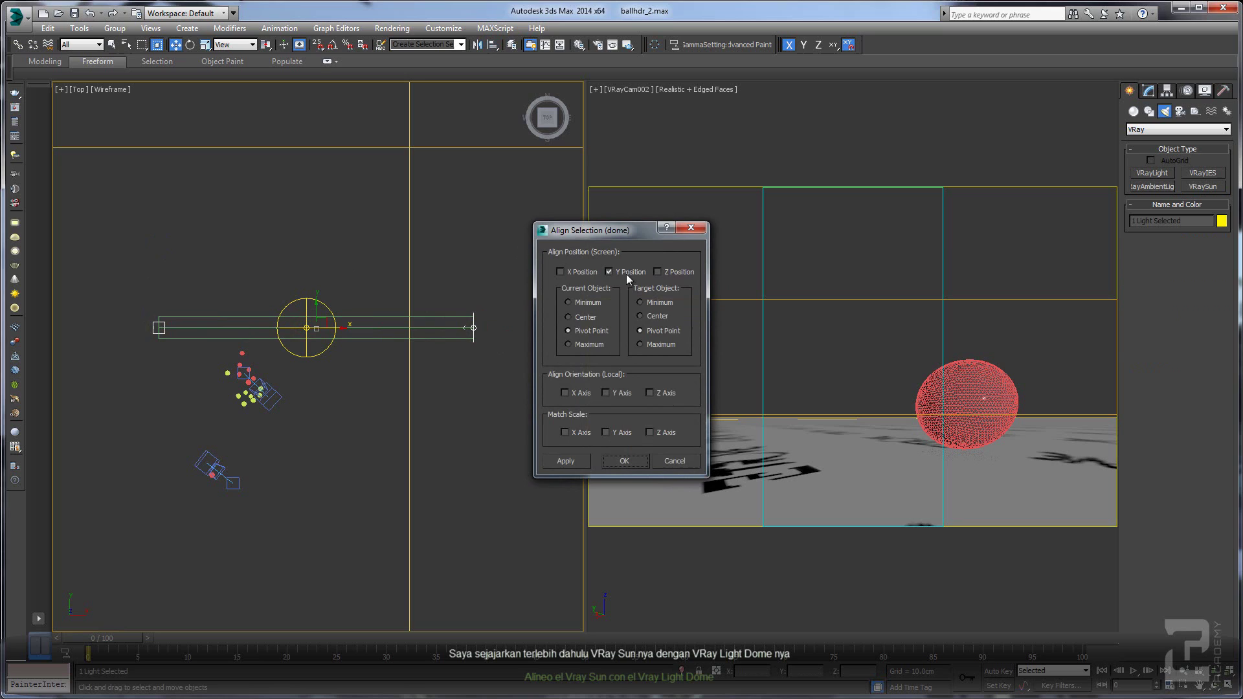
pyautogui.click(623, 462)
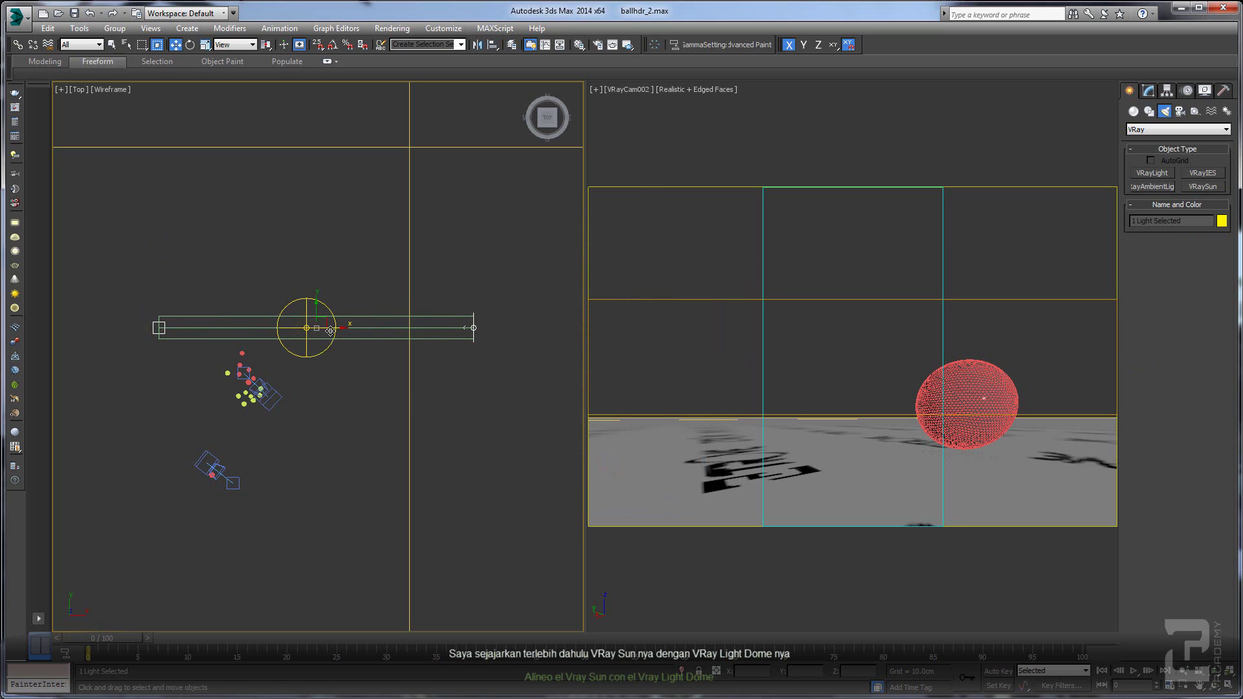
pyautogui.moveTo(339, 325); pyautogui.dragTo(329, 327)
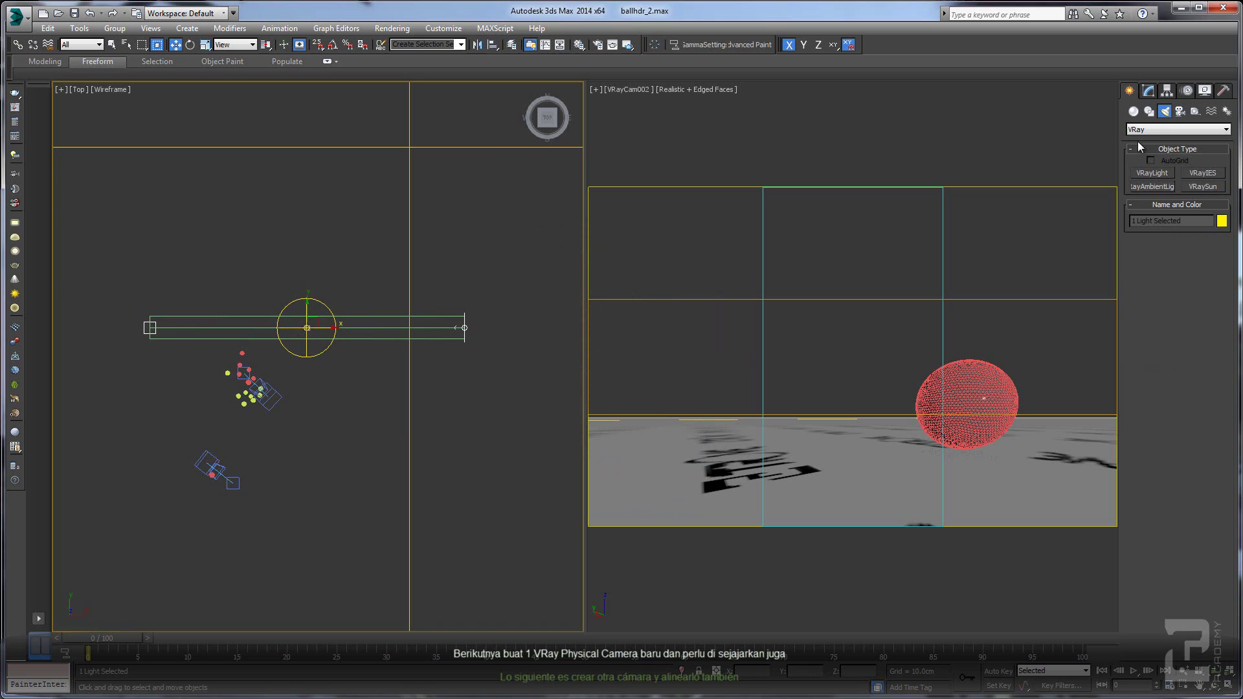
# Step: Create a VRay physical camera with its target in the Top viewport
pyautogui.click(1181, 111)
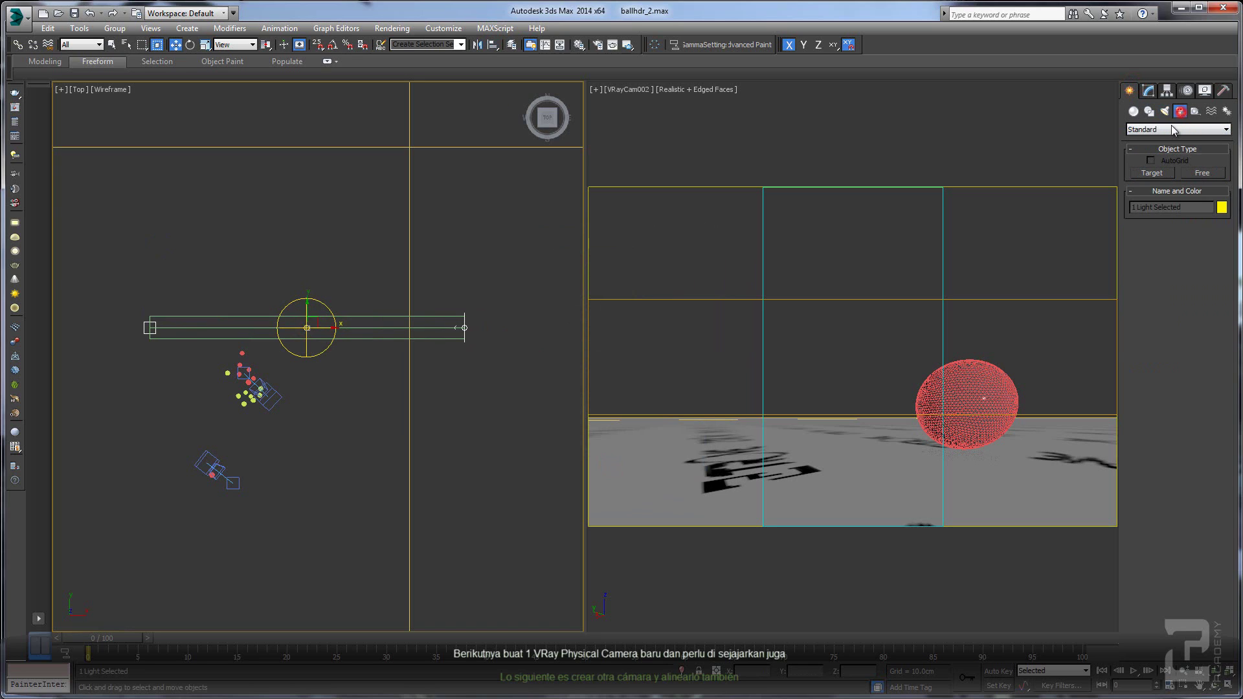
pyautogui.click(1165, 147)
pyautogui.click(1202, 173)
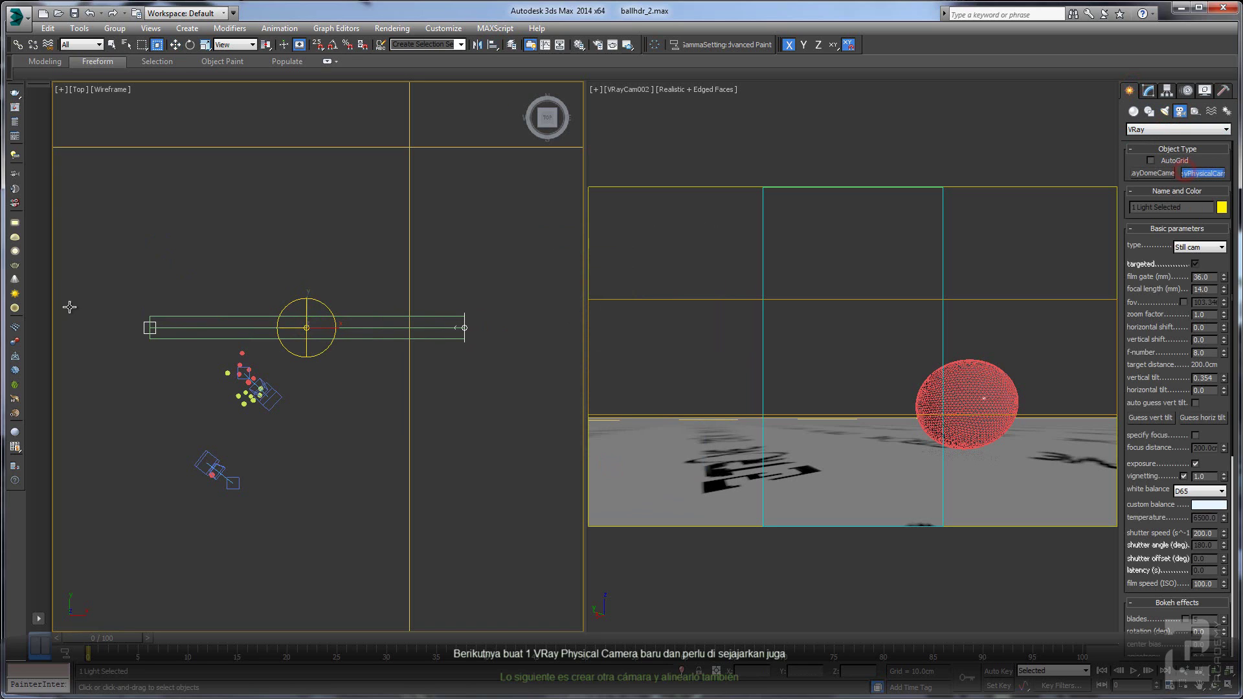
pyautogui.moveTo(111, 327); pyautogui.dragTo(311, 248)
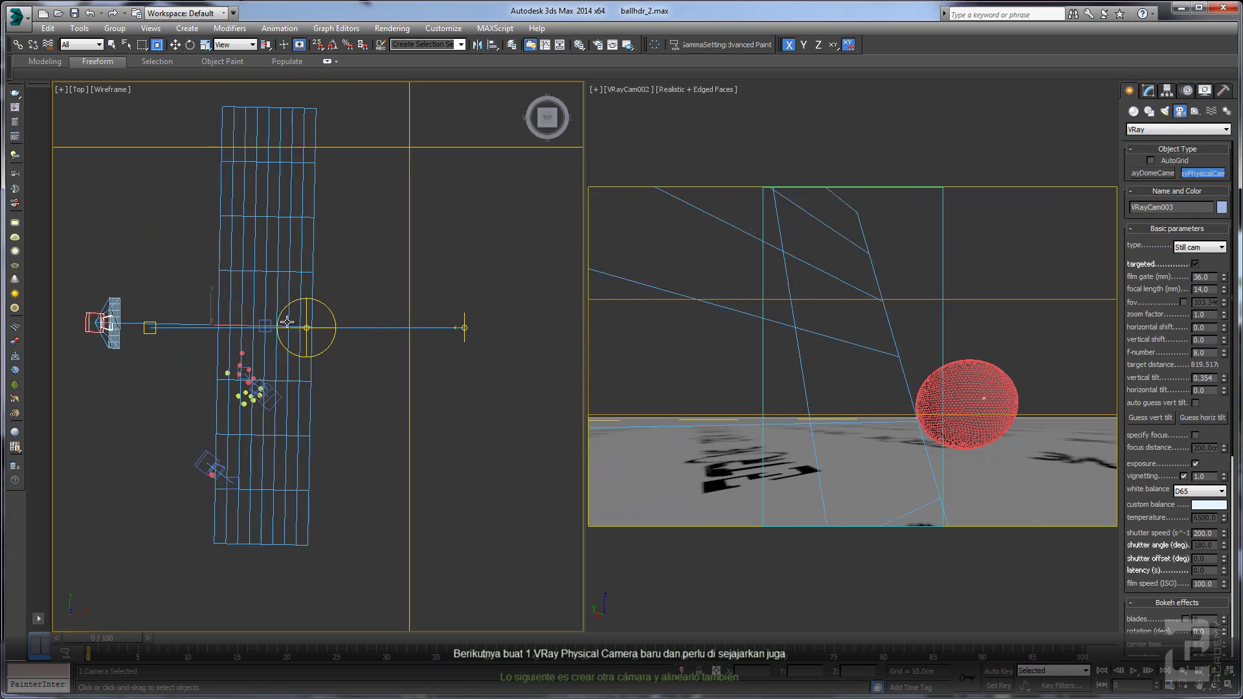
pyautogui.rightClick(348, 242)
# Step: Align the camera and target's Y position to the dome, then list scene cameras
pyautogui.keyDown('ctrl'); pyautogui.click(284, 319); pyautogui.keyUp('ctrl')
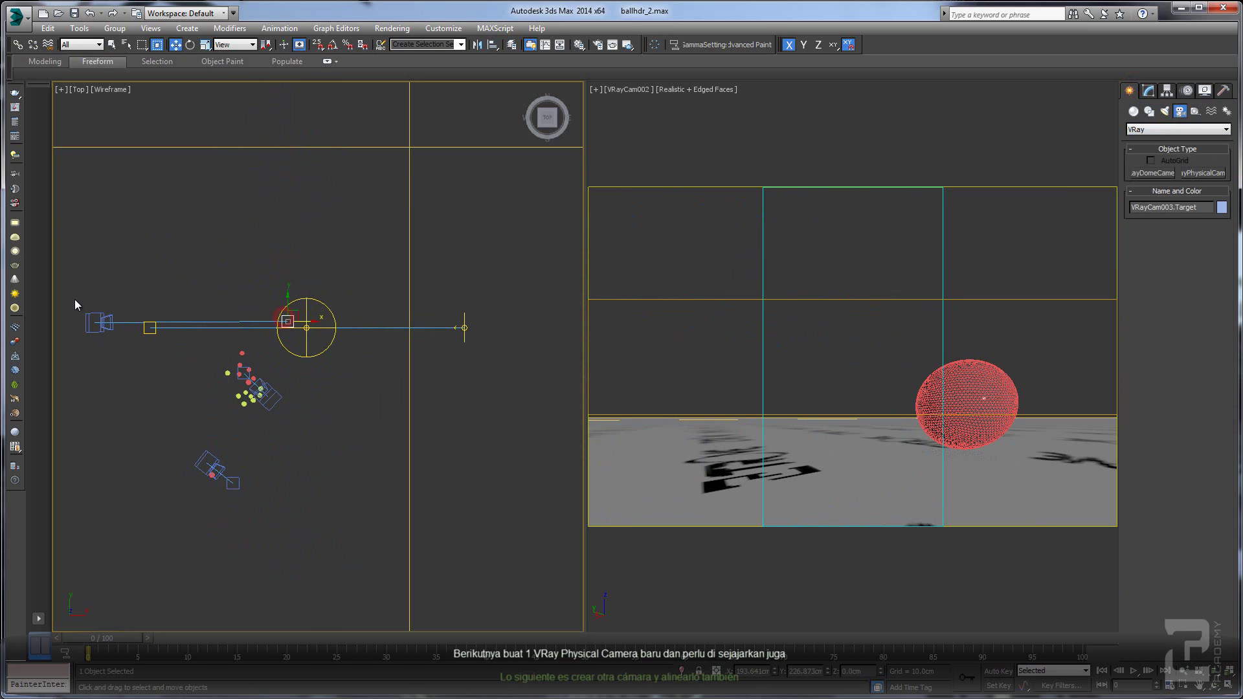
pyautogui.click(496, 46)
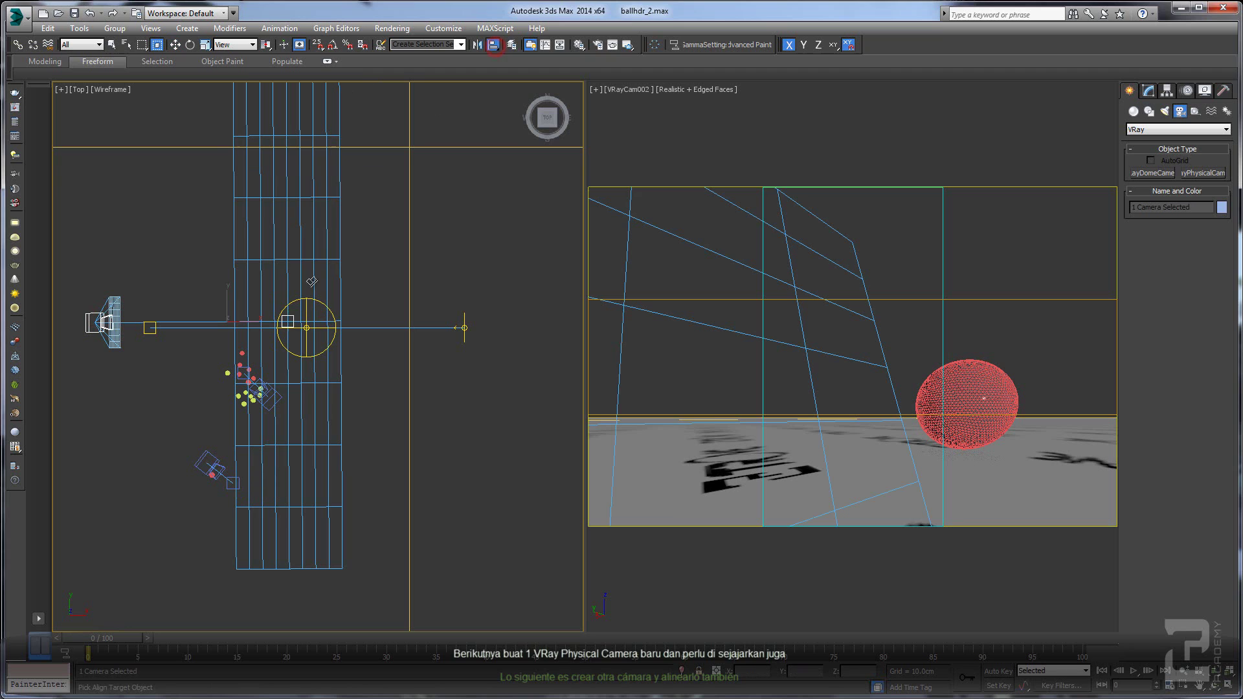
pyautogui.click(309, 329)
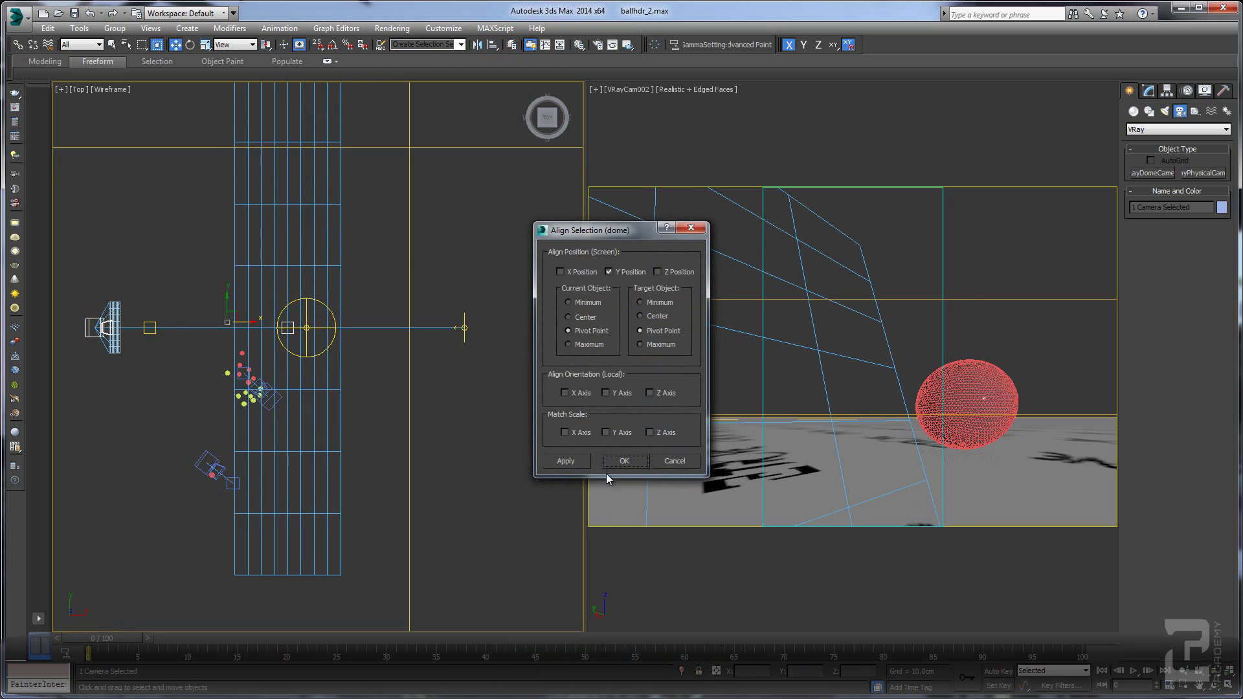
pyautogui.click(624, 460)
pyautogui.rightClick(765, 367)
pyautogui.press('c')
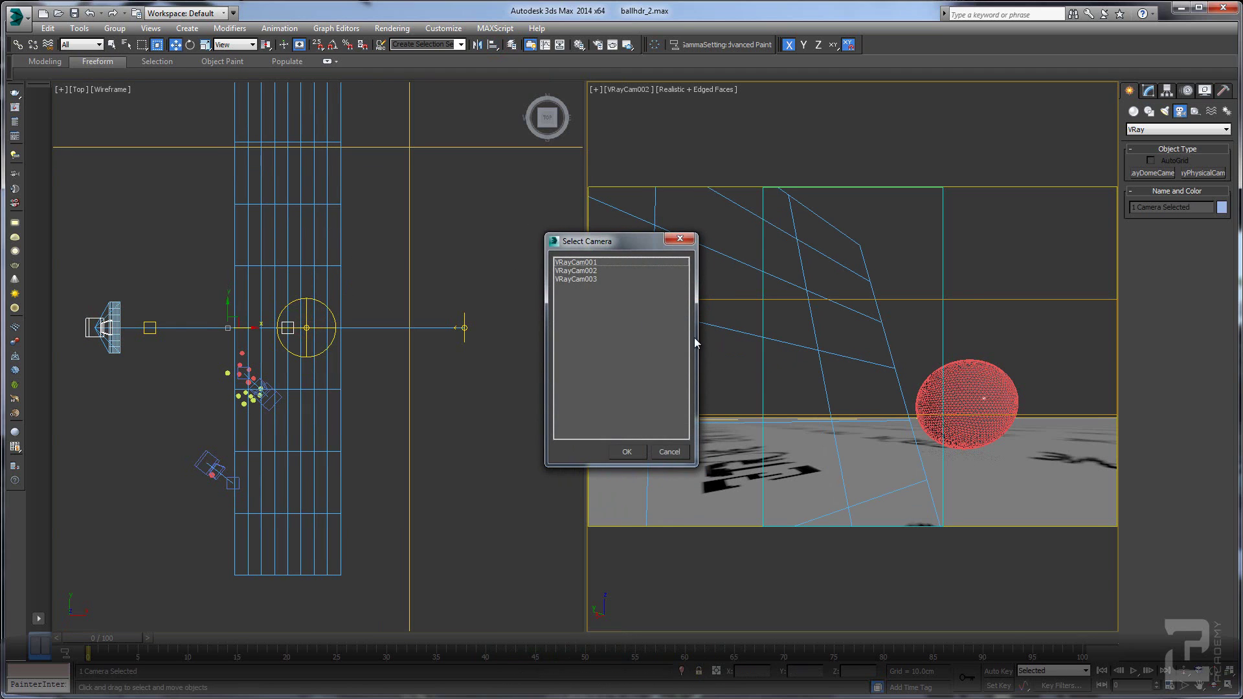
# Step: View through VRayCam003 and switch the left viewport to Front
pyautogui.doubleClick(588, 279)
pyautogui.rightClick(339, 384)
pyautogui.press('f')
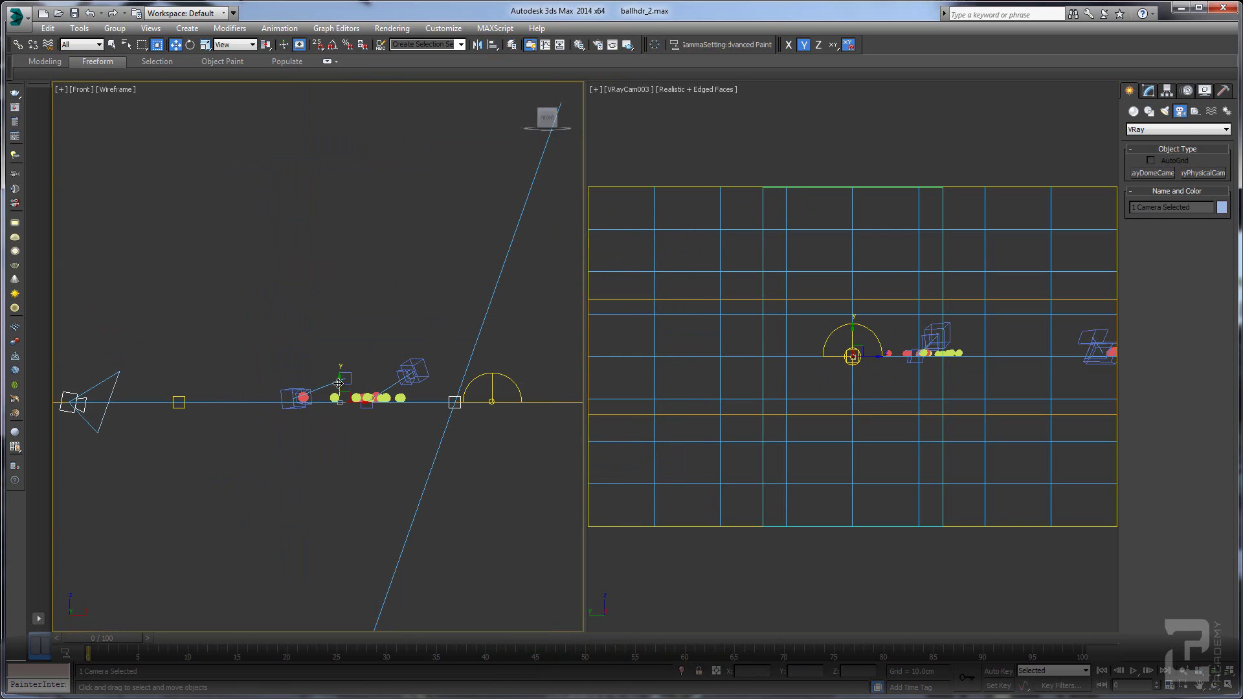
pyautogui.moveTo(340, 386); pyautogui.dragTo(340, 377)
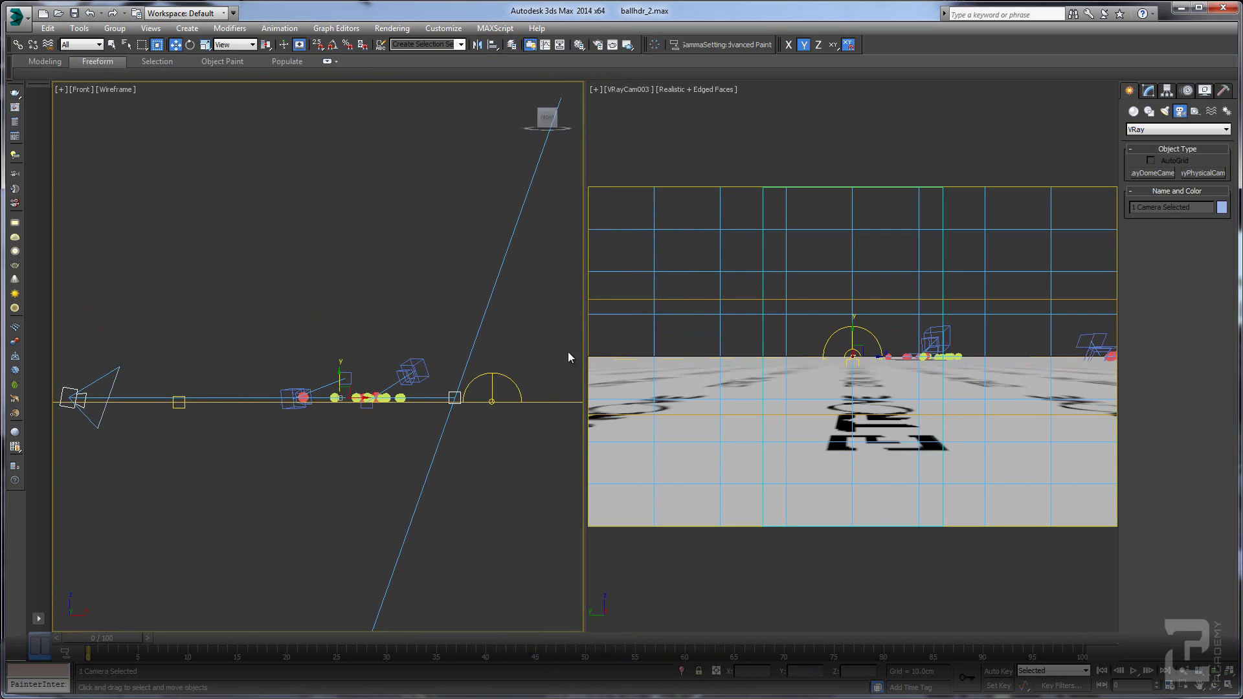
# Step: Select VRayCam003's target and raise it well above the ground
pyautogui.click(786, 279)
pyautogui.rightClick(785, 280)
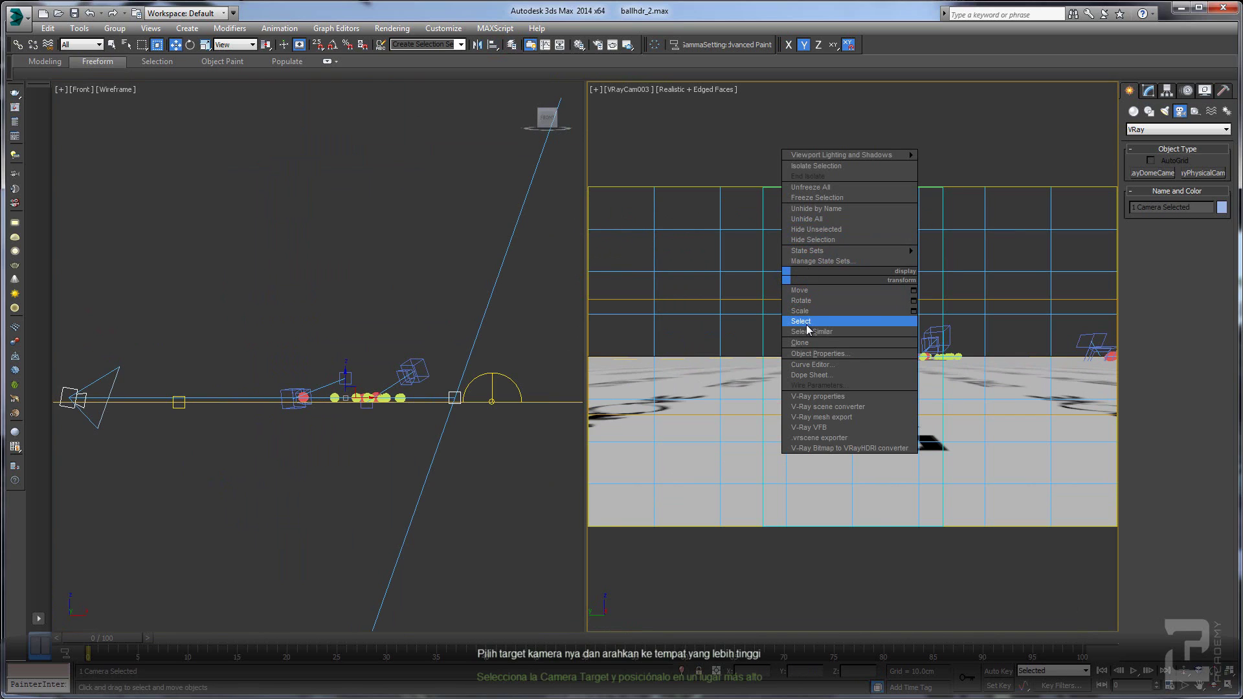
pyautogui.click(699, 158)
pyautogui.click(627, 90)
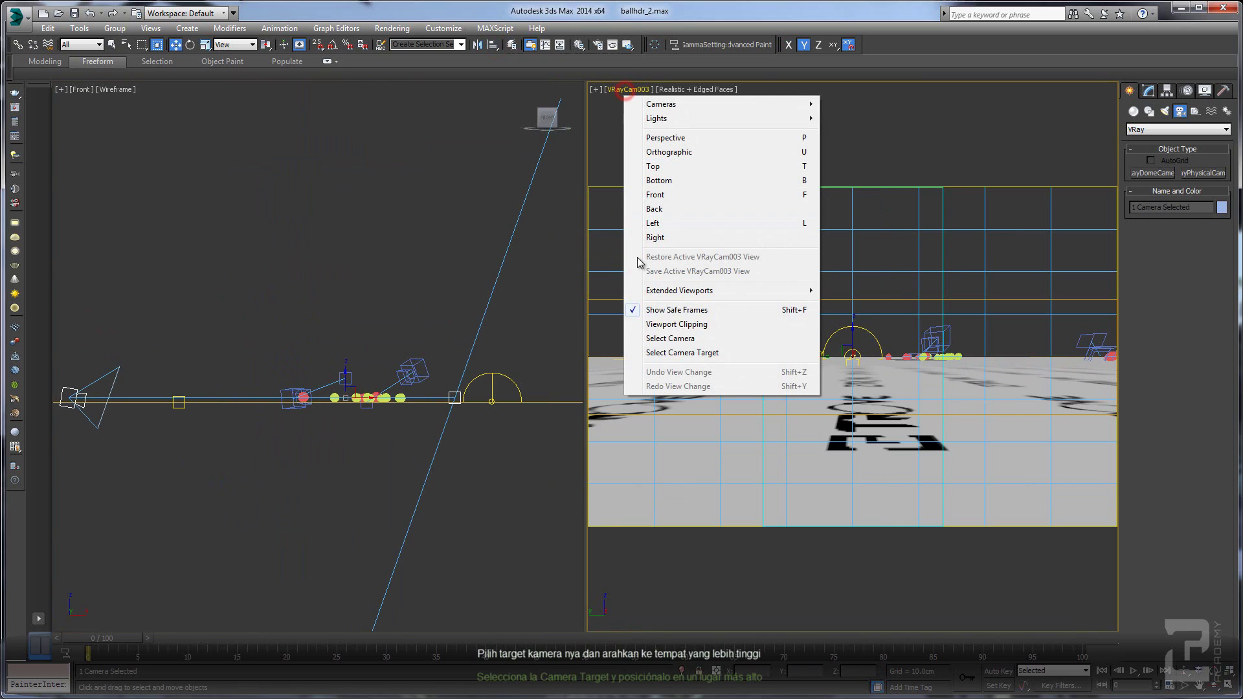
pyautogui.click(683, 353)
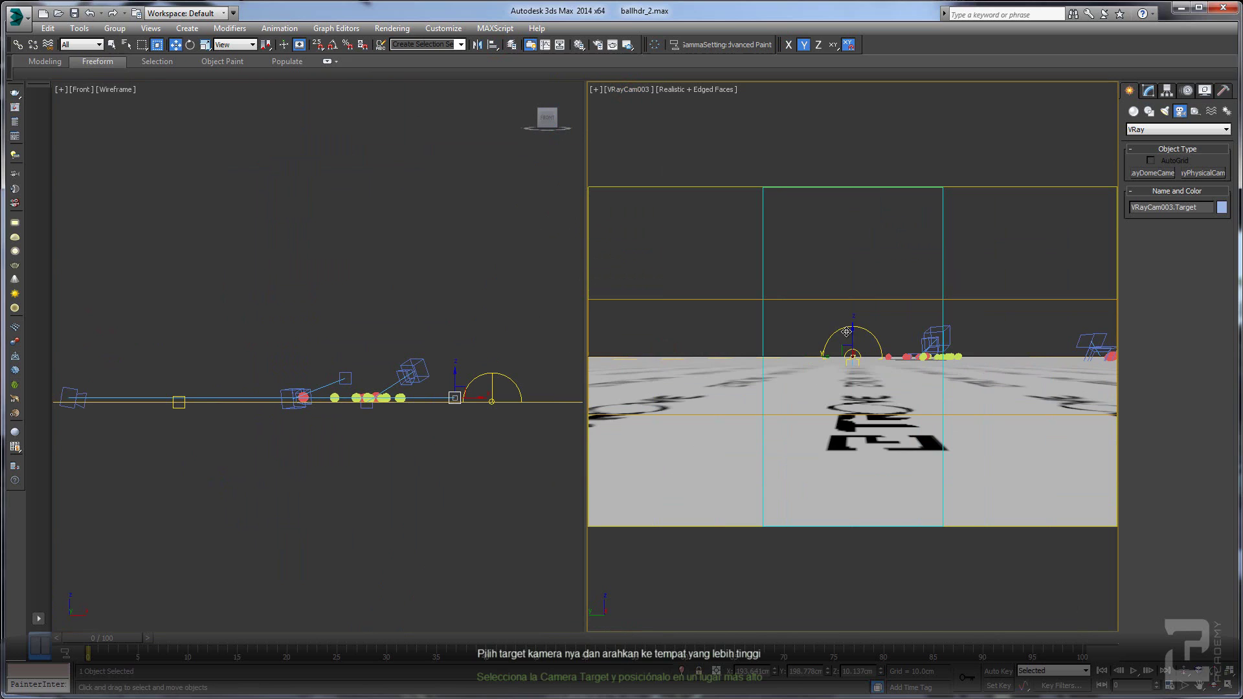
pyautogui.moveTo(850, 328); pyautogui.dragTo(841, 234)
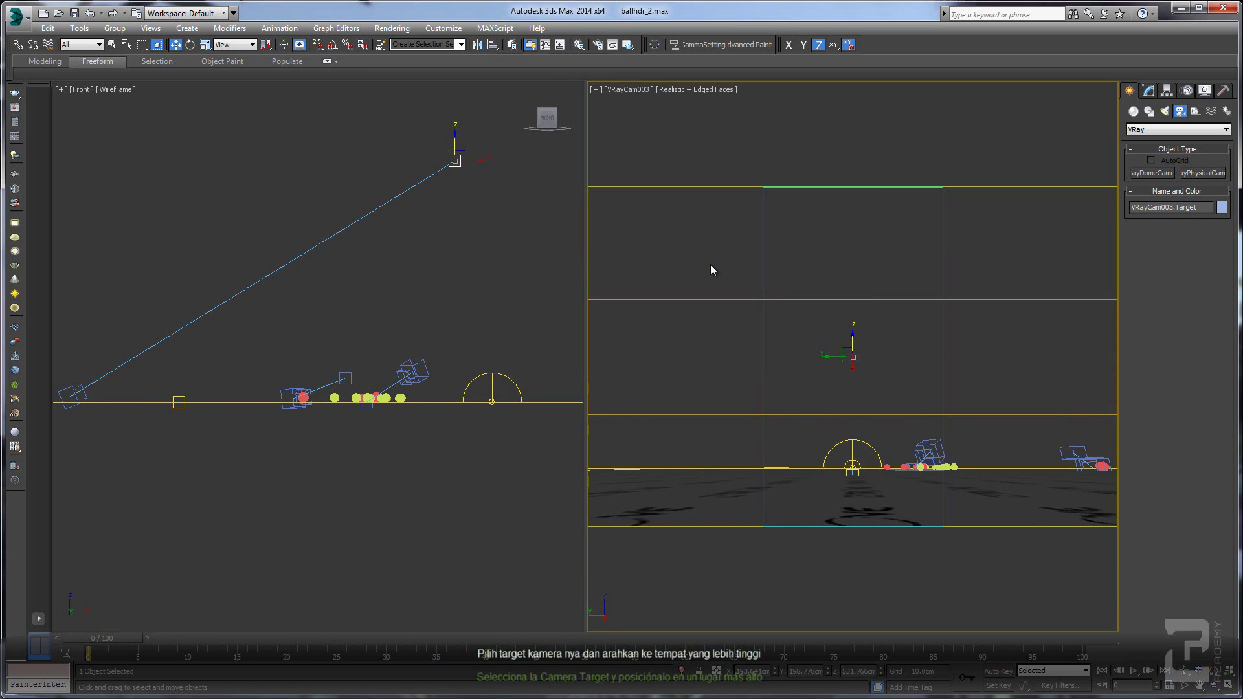
# Step: Select VRayCam003 and use Guess vert tilt to correct it to 0.613
pyautogui.click(626, 89)
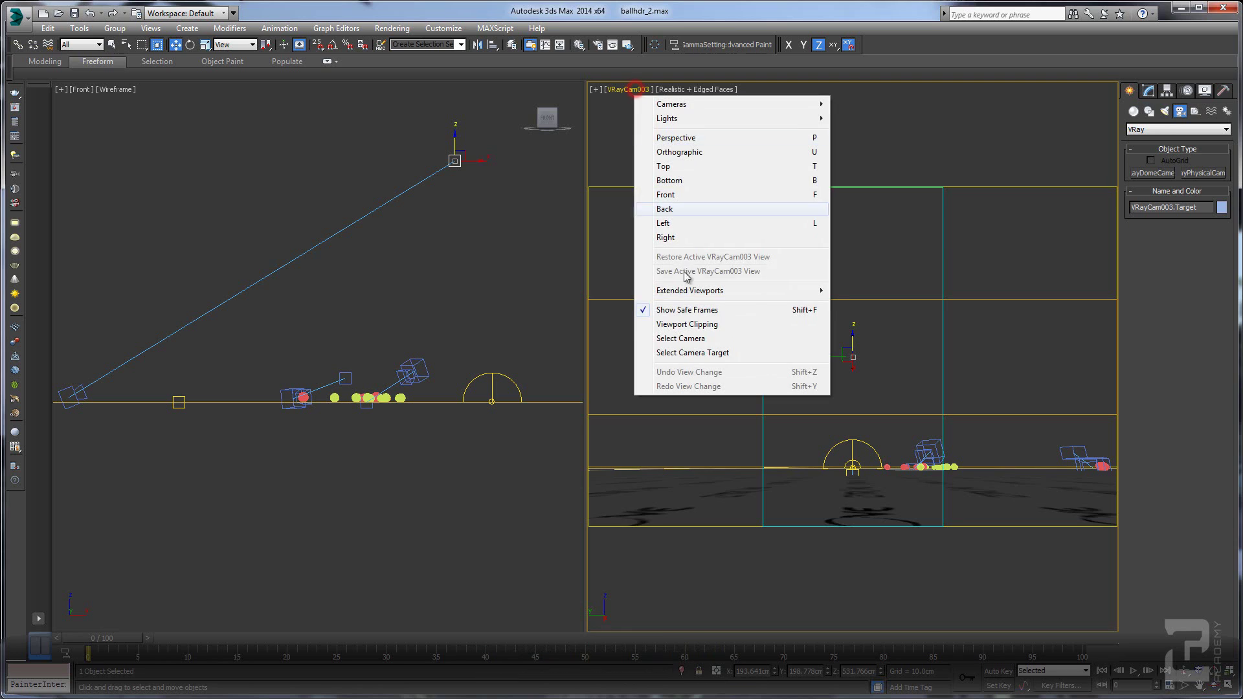
pyautogui.click(680, 350)
pyautogui.click(1148, 90)
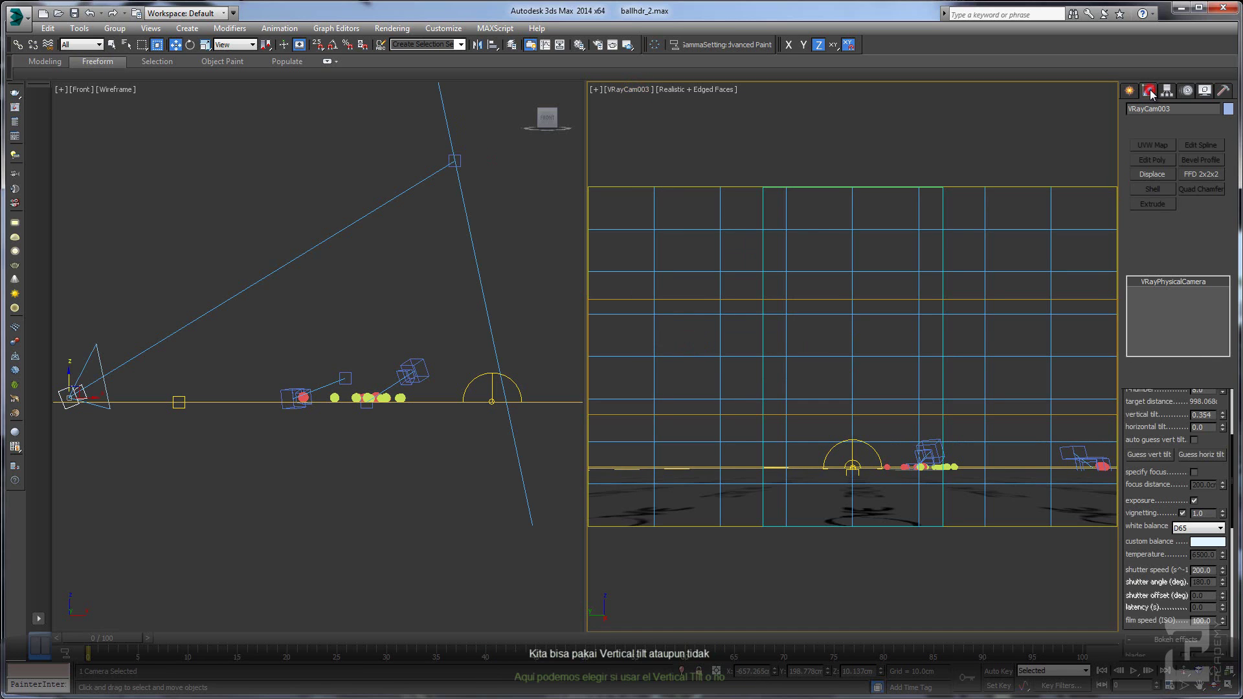
pyautogui.click(1150, 454)
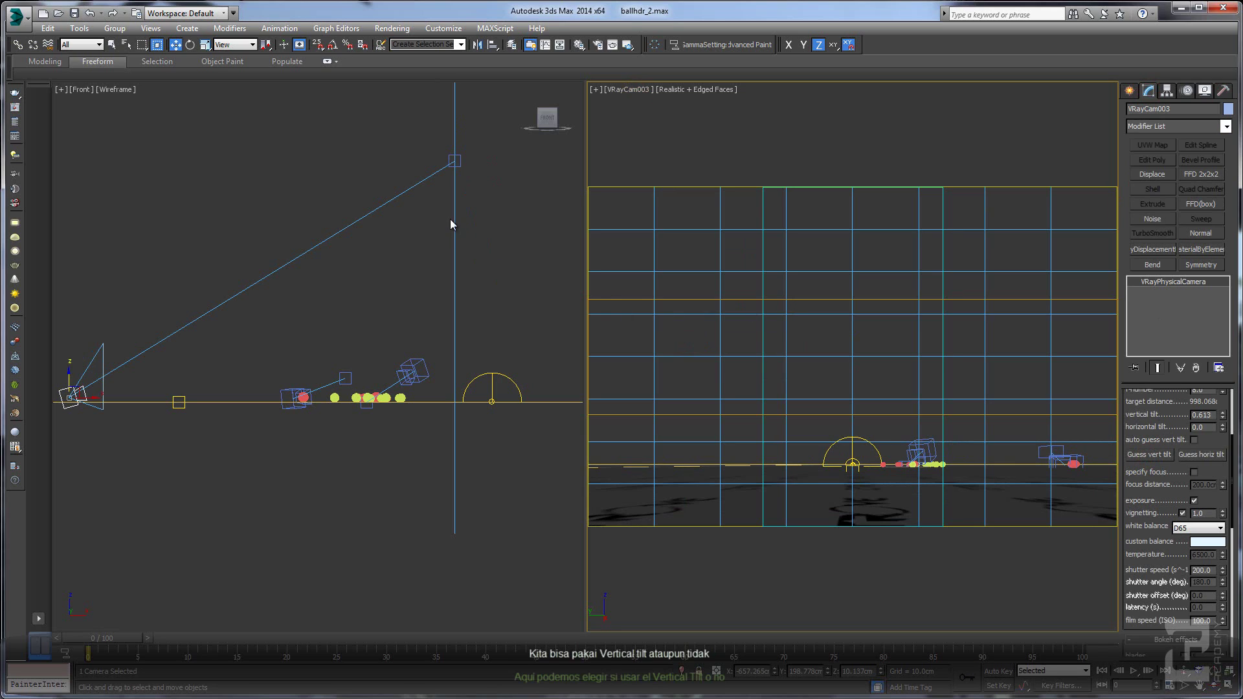
pyautogui.click(455, 236)
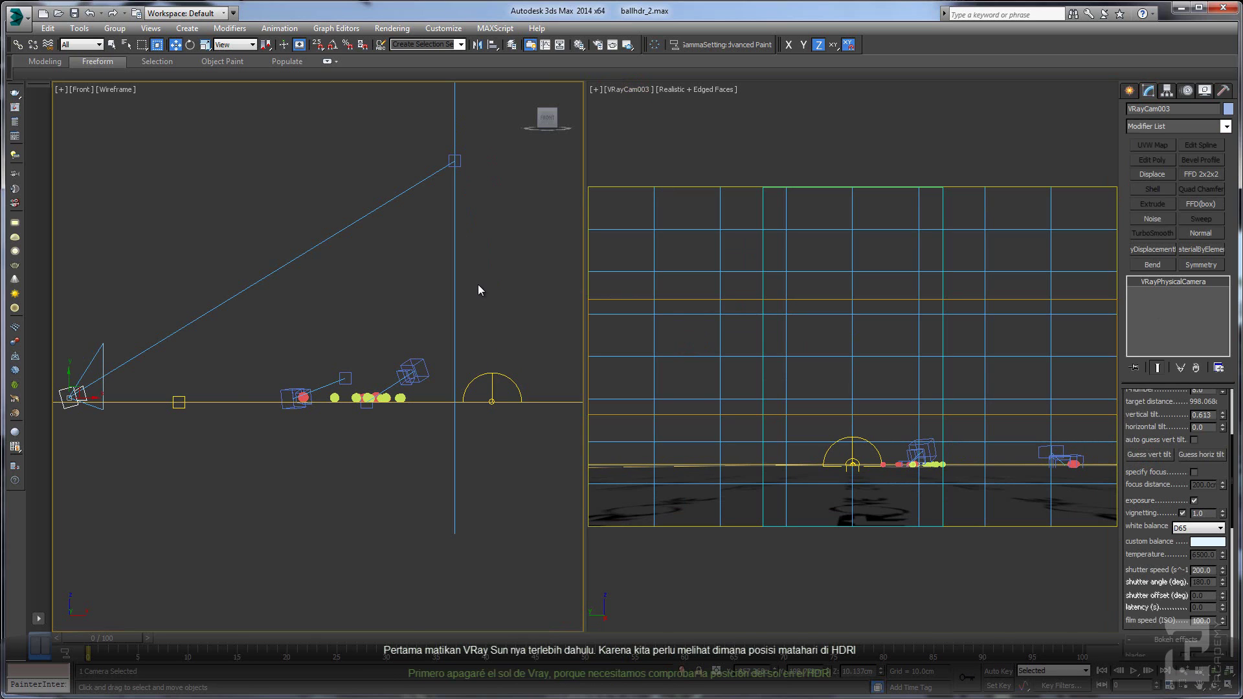
# Step: Switch the left viewport to Top and select VRaySun001 to disable it
pyautogui.press('t')
pyautogui.scroll(4, 479, 339)
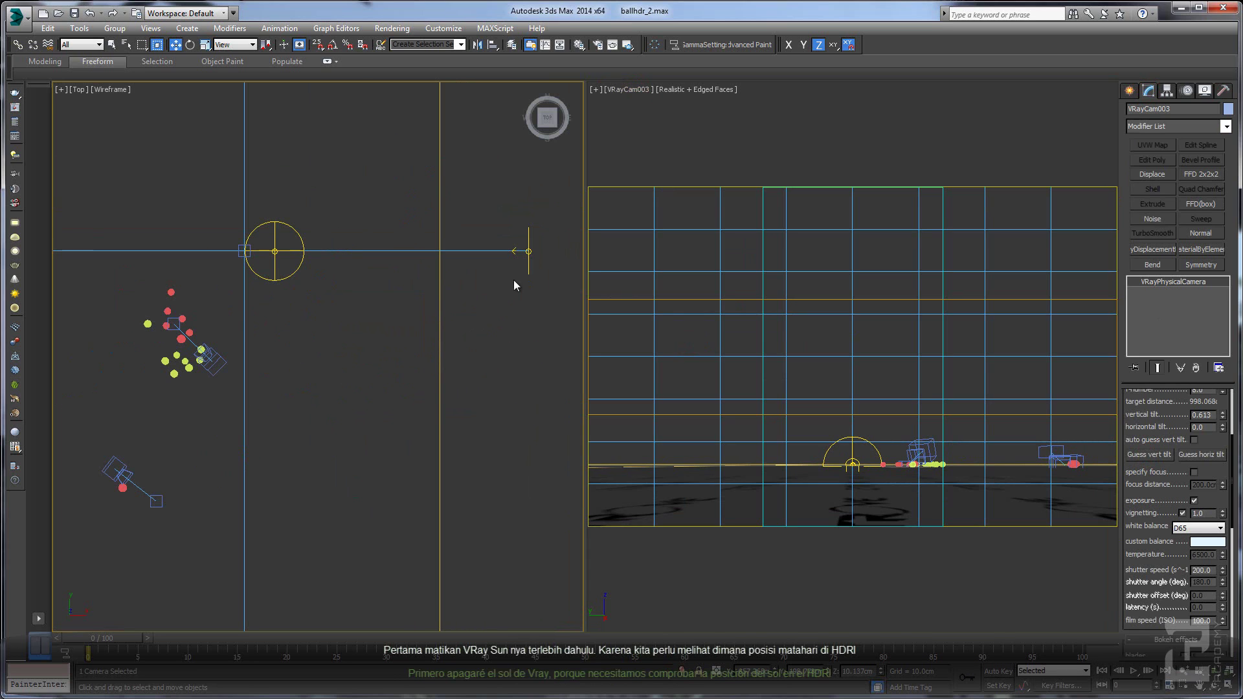
pyautogui.click(531, 252)
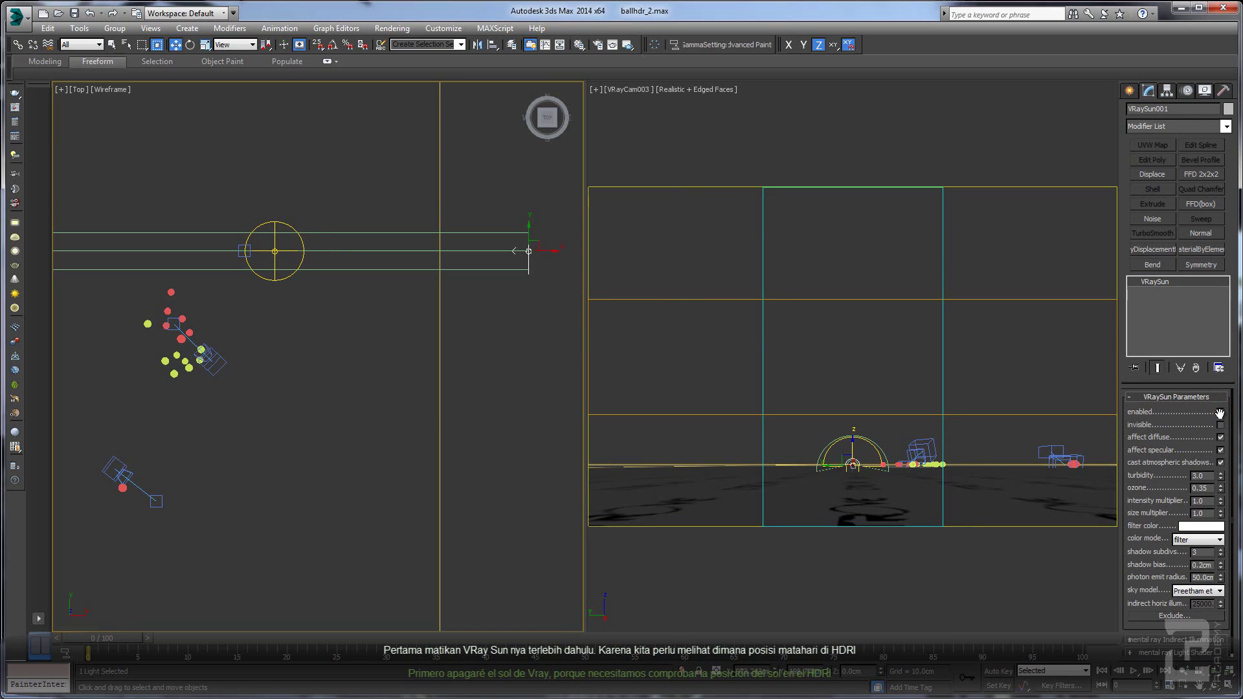
pyautogui.rightClick(756, 326)
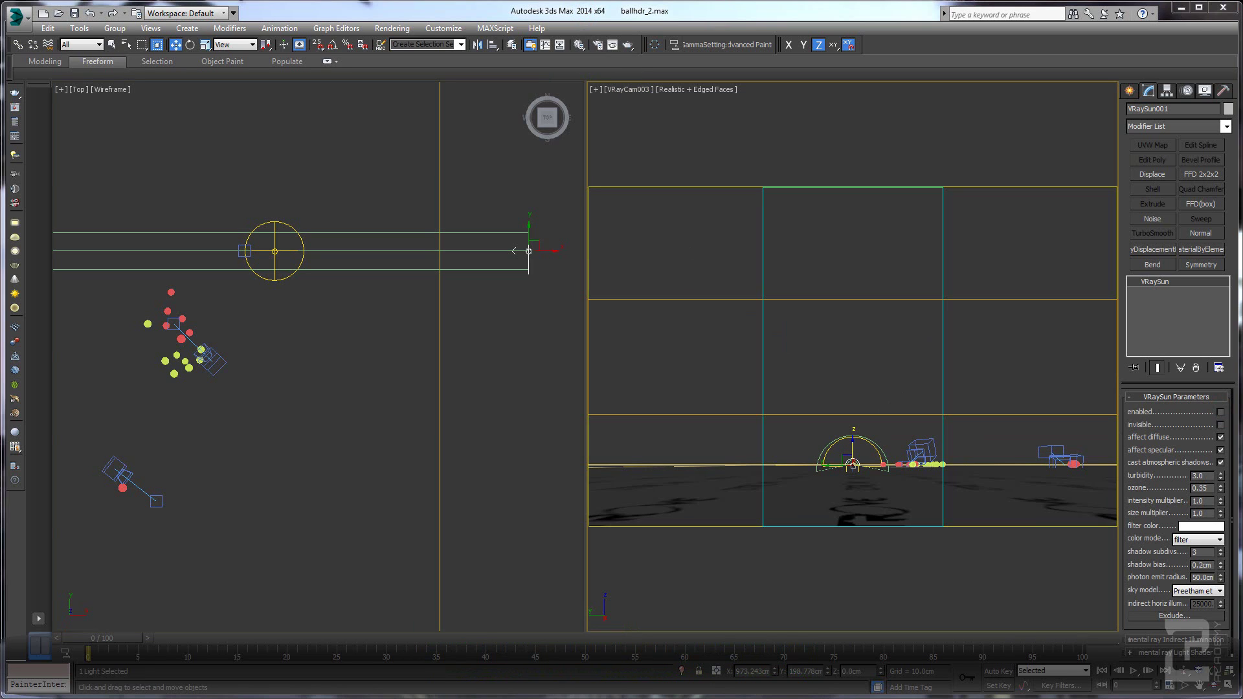
# Step: Set the Render Setup output width to 640 (height 411) and start a render
pyautogui.click(391, 27)
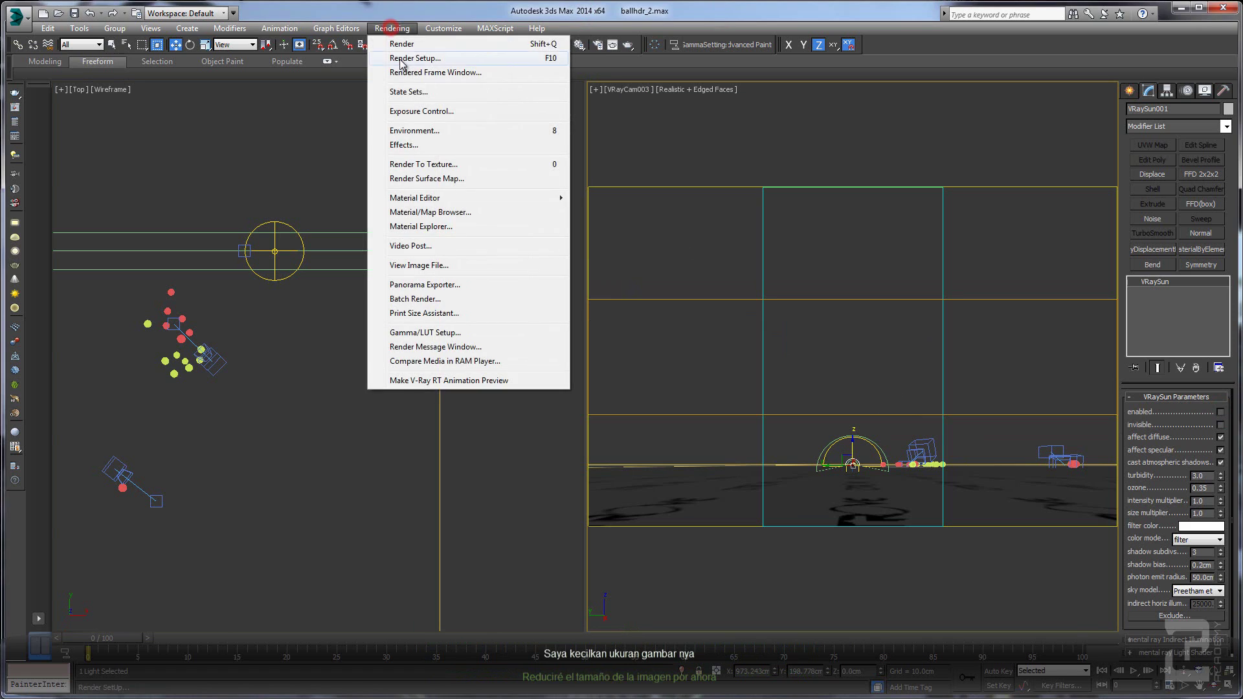
pyautogui.click(401, 60)
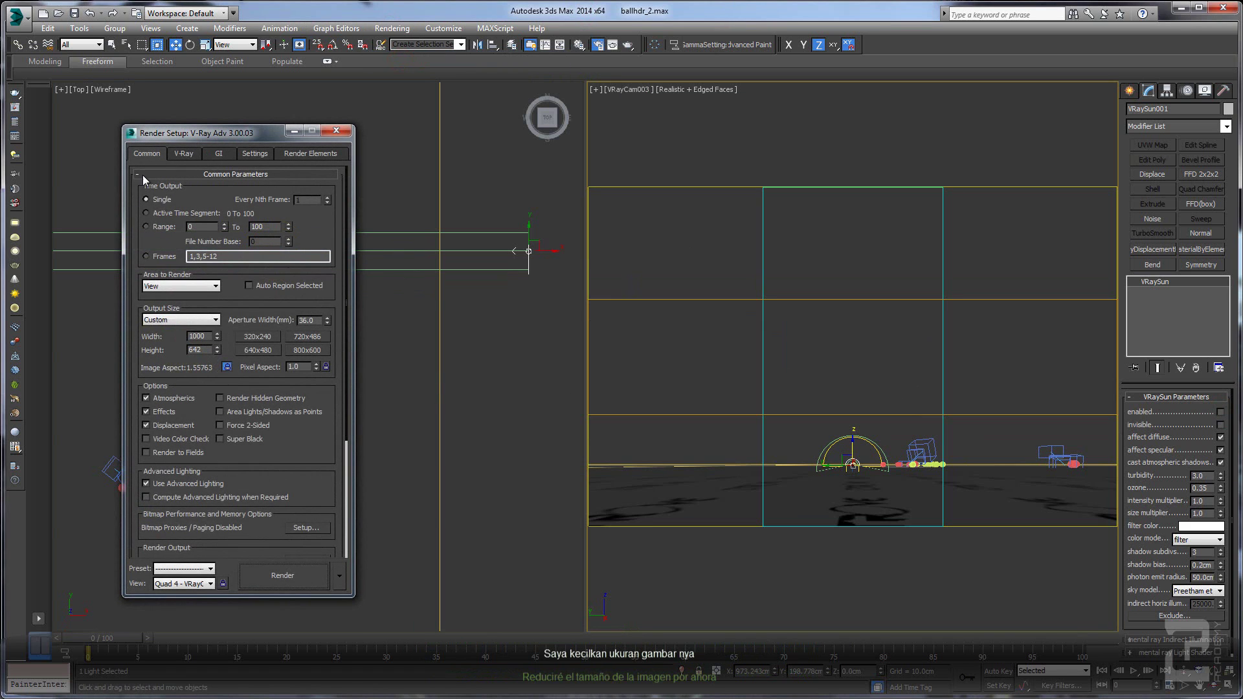
pyautogui.doubleClick(196, 338)
pyautogui.write('640')
pyautogui.doubleClick(198, 334)
pyautogui.moveTo(268, 136); pyautogui.dragTo(308, 125)
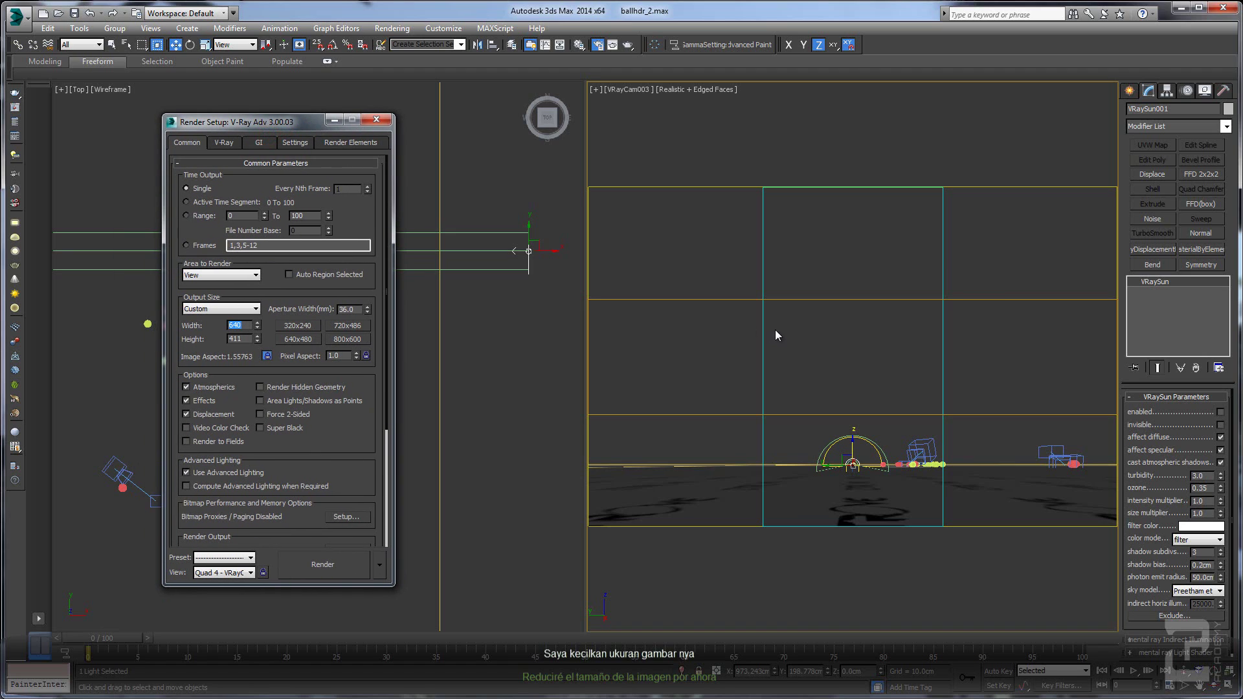
pyautogui.click(301, 570)
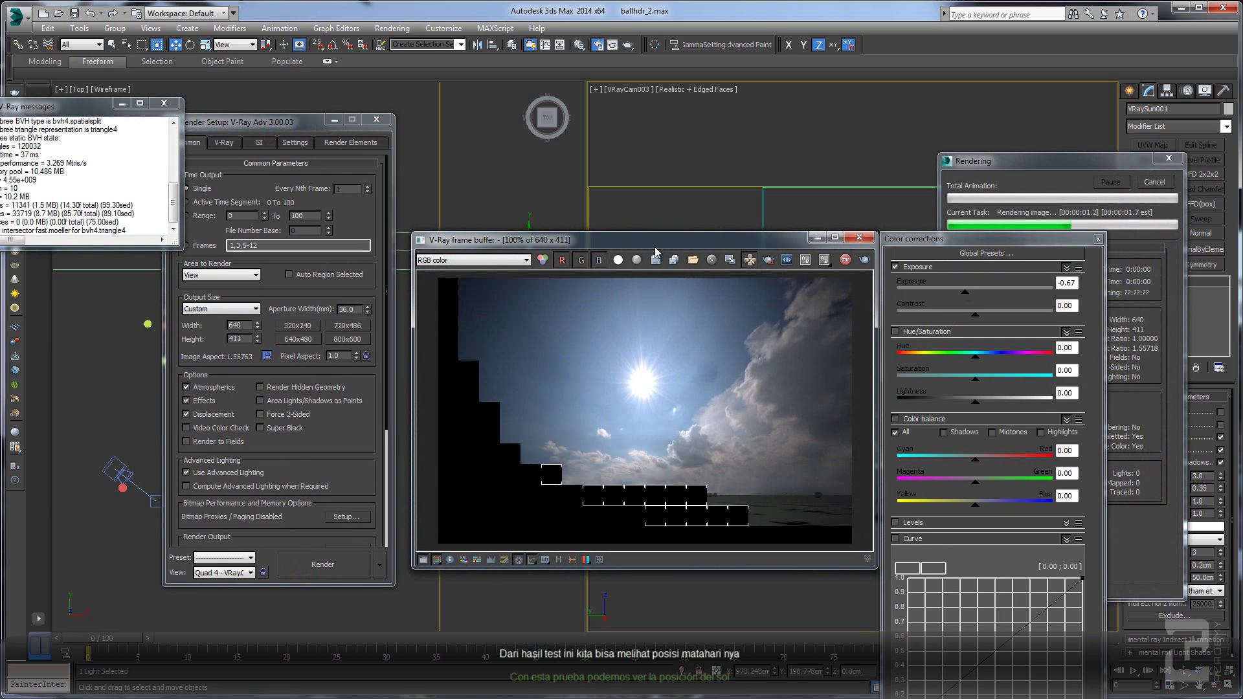
# Step: Darken the rendered image's exposure to about -2.71 in VFB color corrections
pyautogui.moveTo(657, 240); pyautogui.dragTo(659, 158)
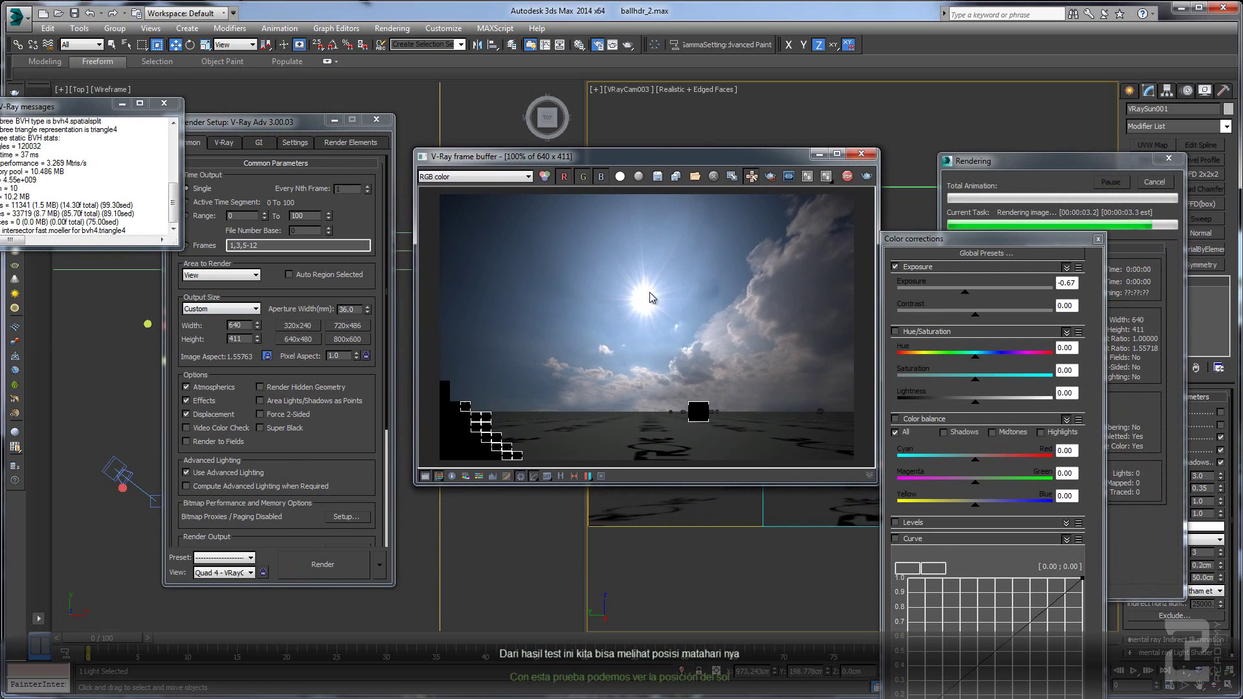
pyautogui.click(896, 267)
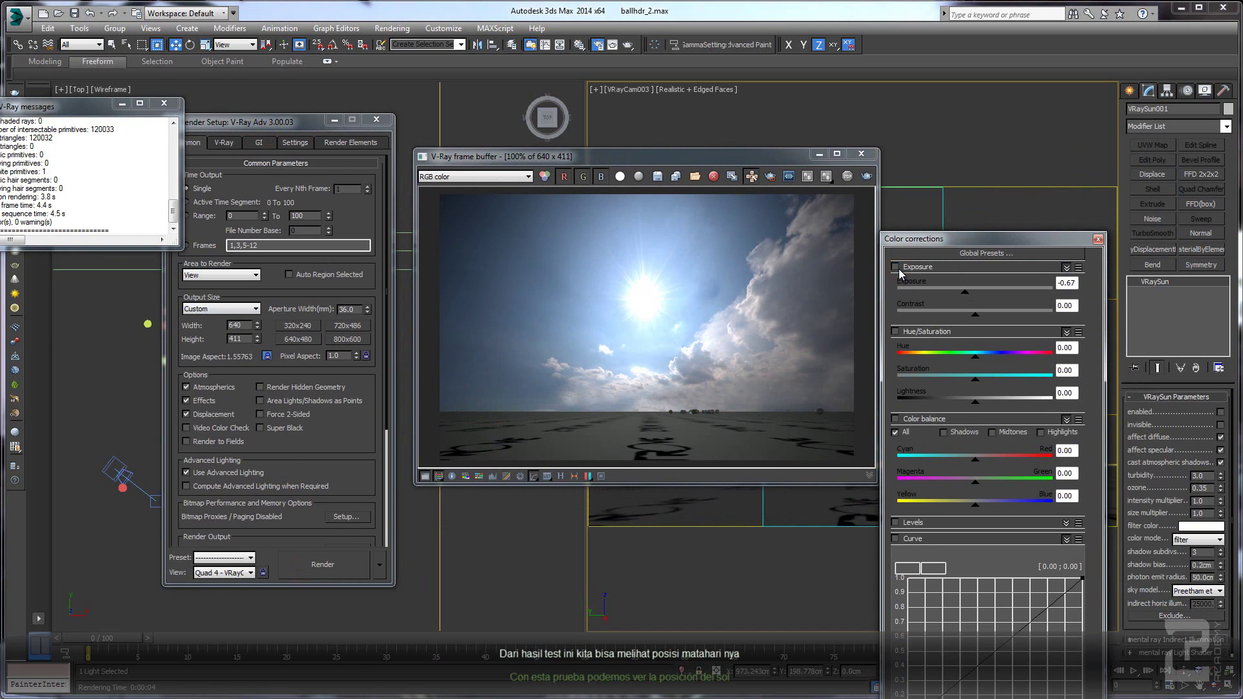
pyautogui.click(896, 266)
pyautogui.moveTo(965, 291); pyautogui.dragTo(932, 294)
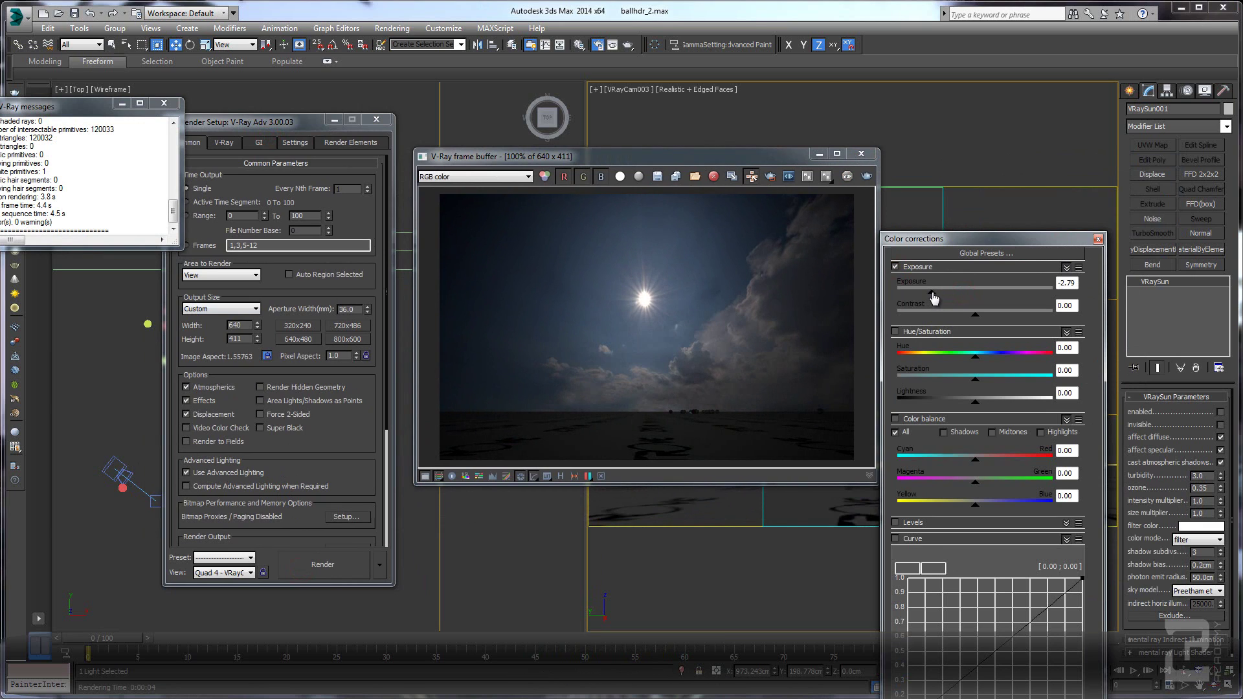
# Step: Duplicate the render to a MAX frame buffer and arrange the windows
pyautogui.click(732, 177)
pyautogui.moveTo(1117, 265); pyautogui.dragTo(879, 194)
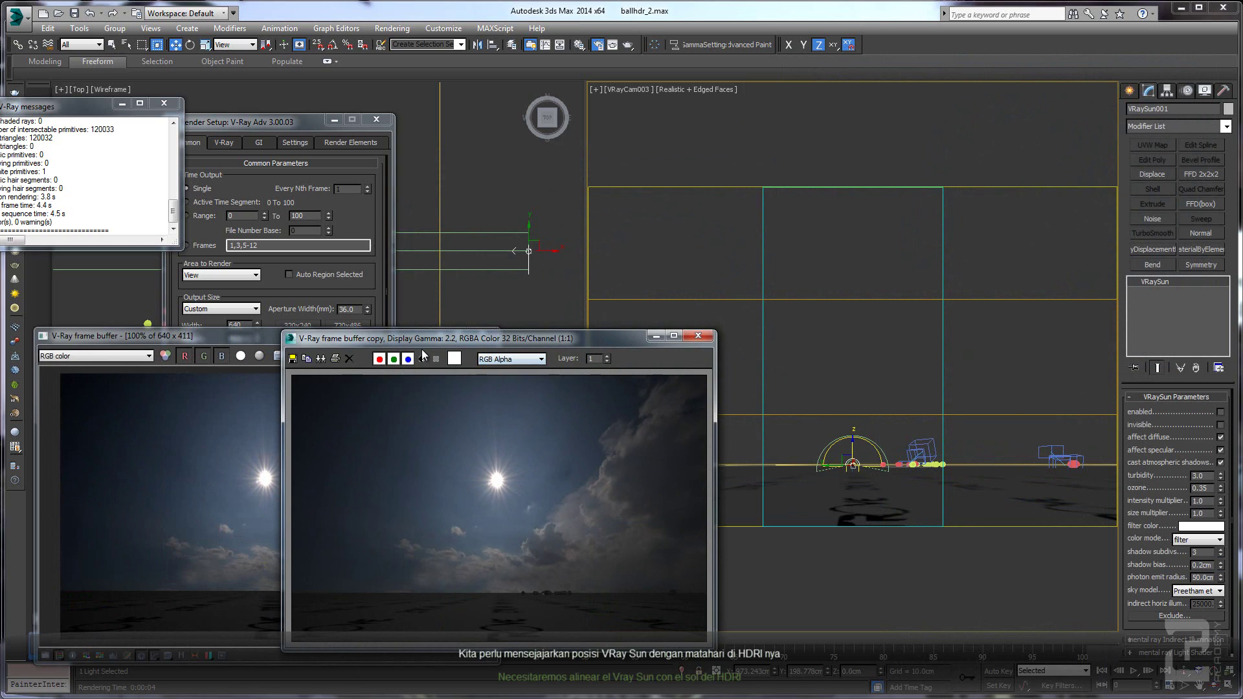
pyautogui.moveTo(427, 342); pyautogui.dragTo(427, 339)
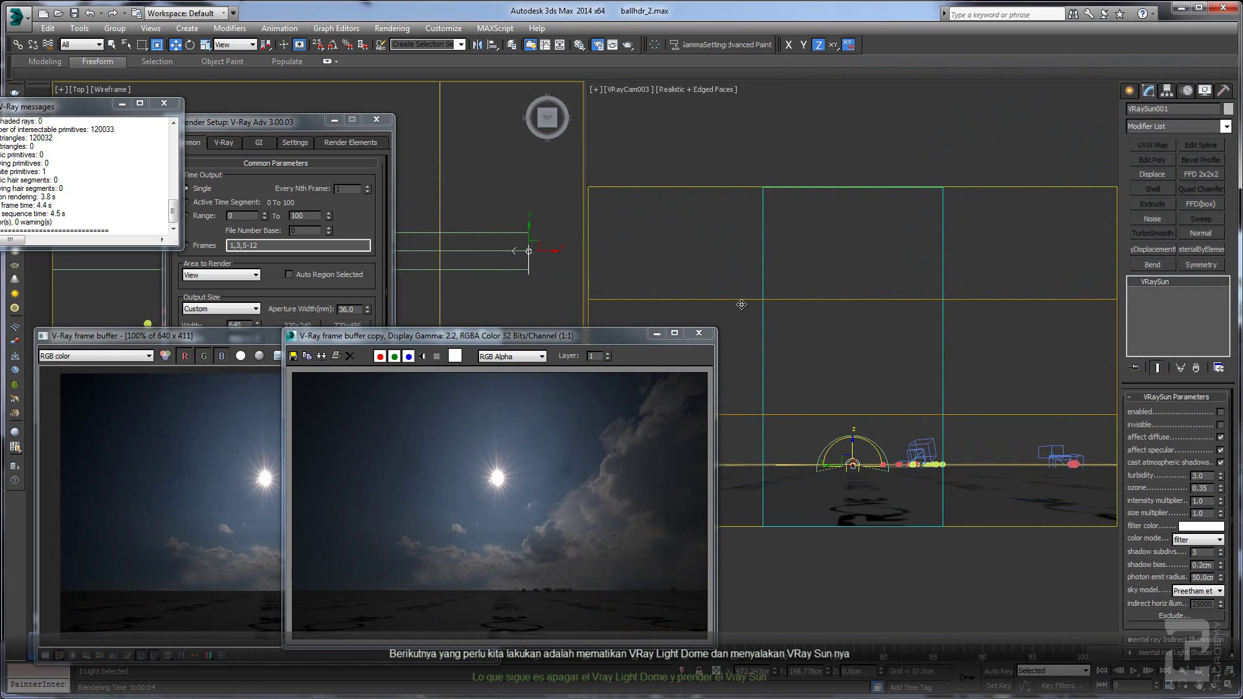
# Step: In the V-Ray Light Lister, turn off the dome light and turn on VRaySun001
pyautogui.click(834, 412)
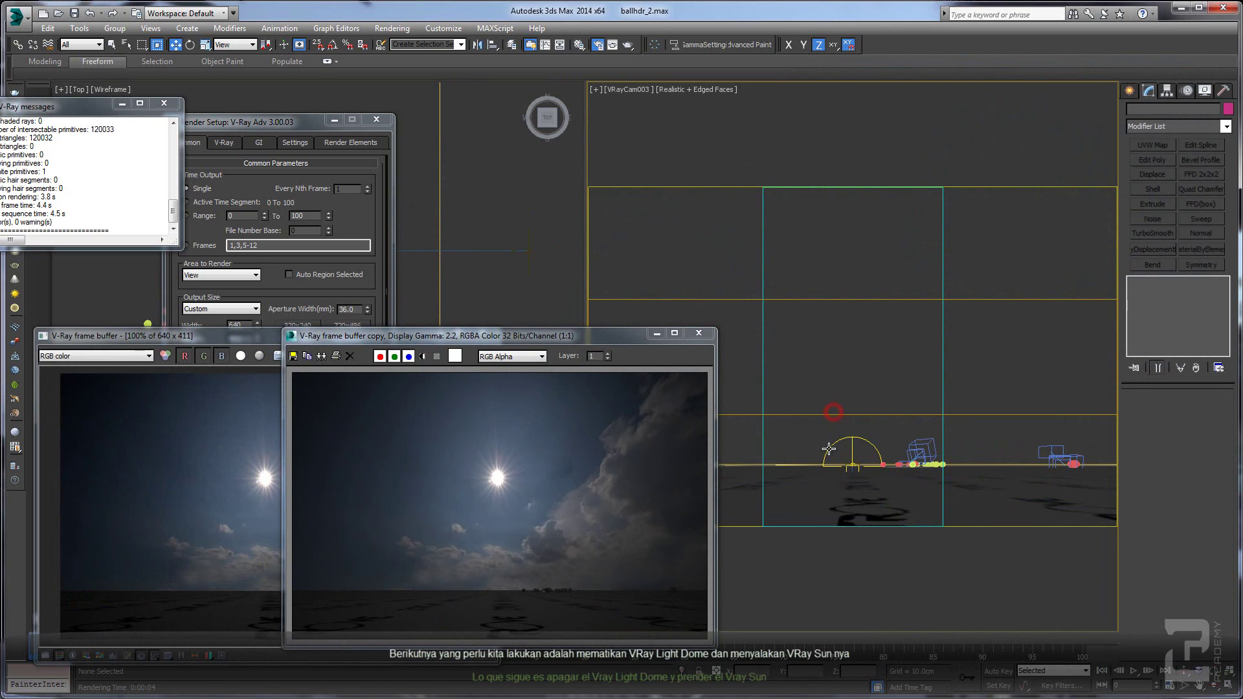
pyautogui.click(853, 458)
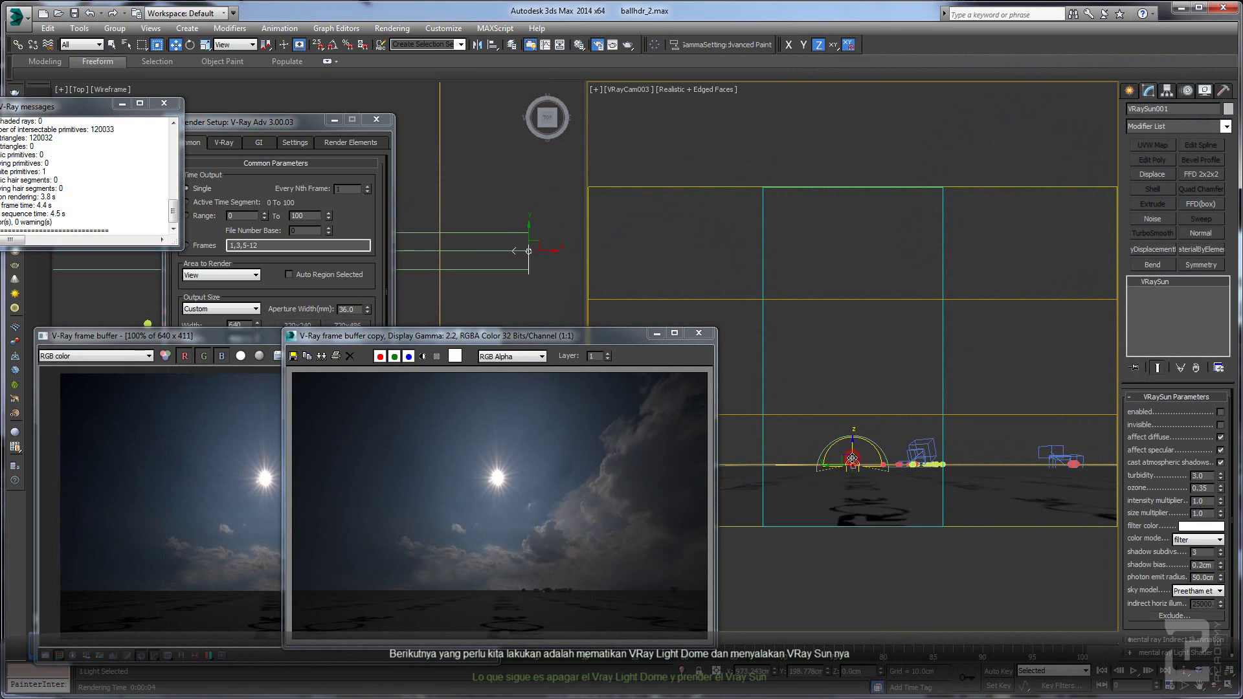
pyautogui.click(71, 27)
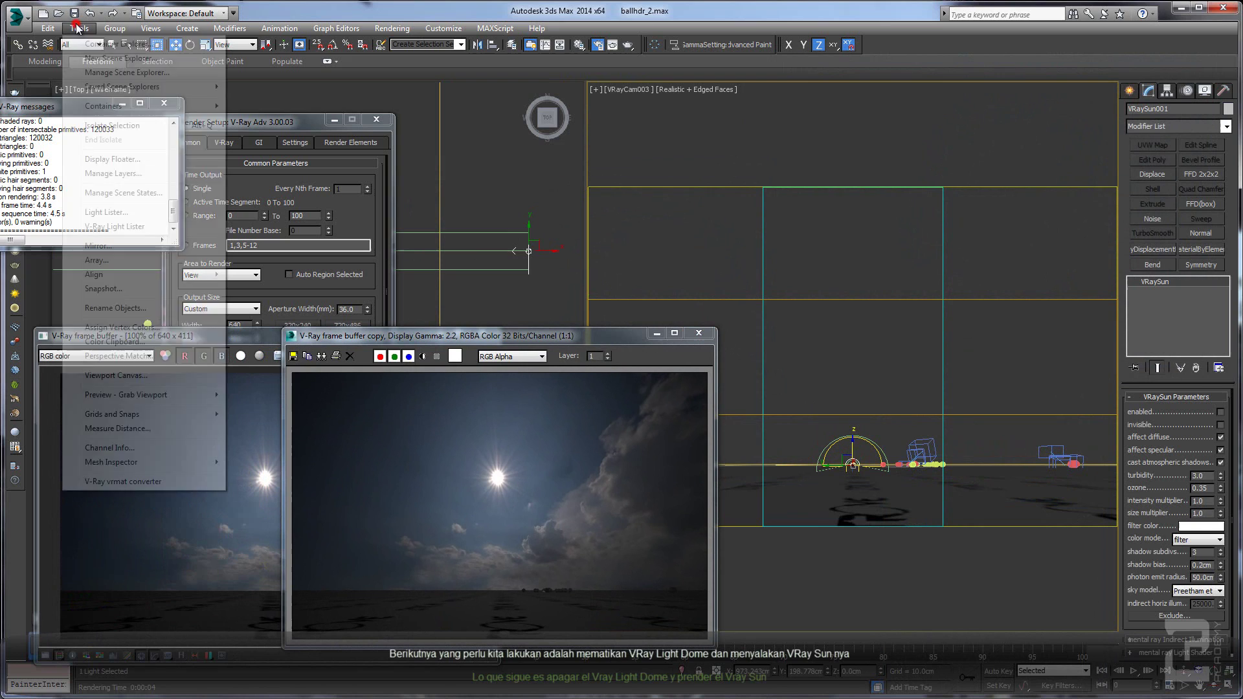
pyautogui.click(92, 219)
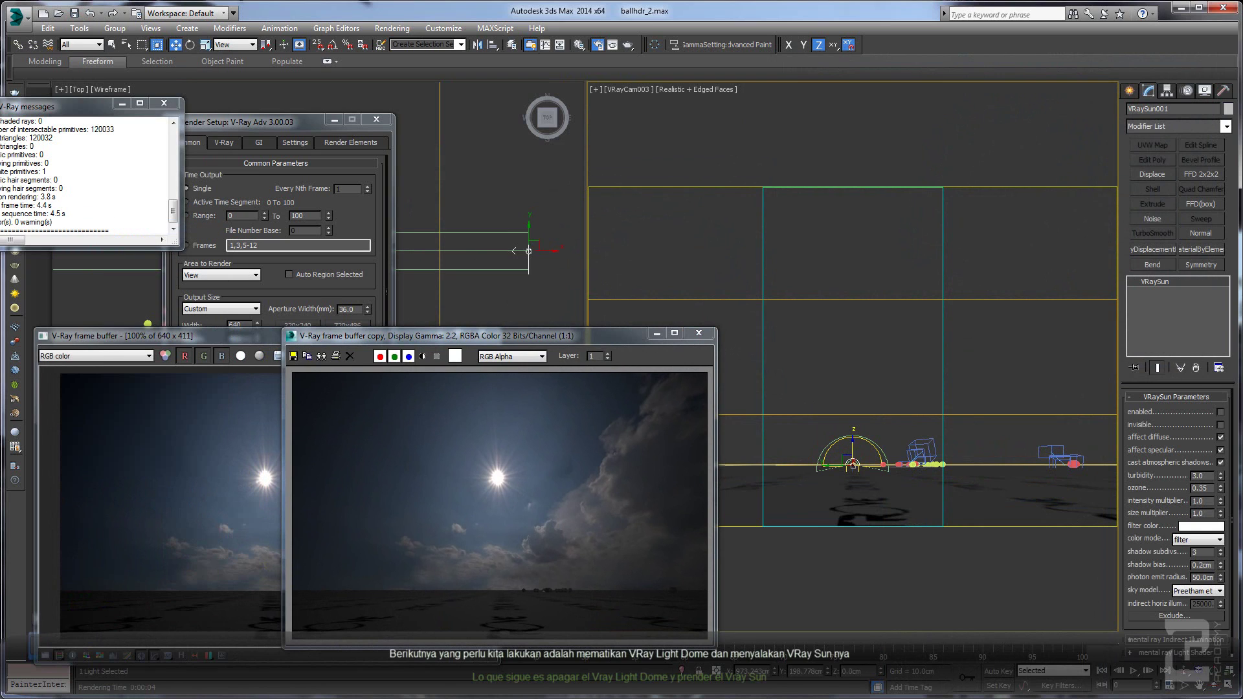
pyautogui.moveTo(845, 86); pyautogui.dragTo(632, 96)
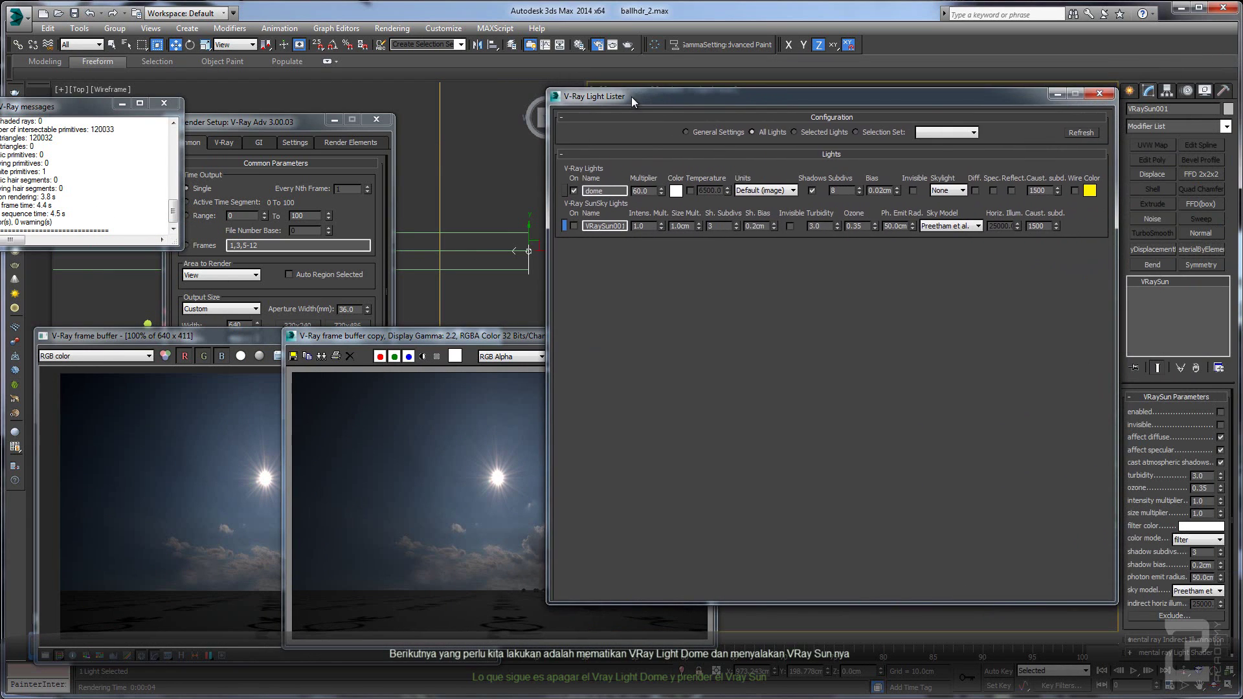
pyautogui.click(573, 190)
pyautogui.click(573, 226)
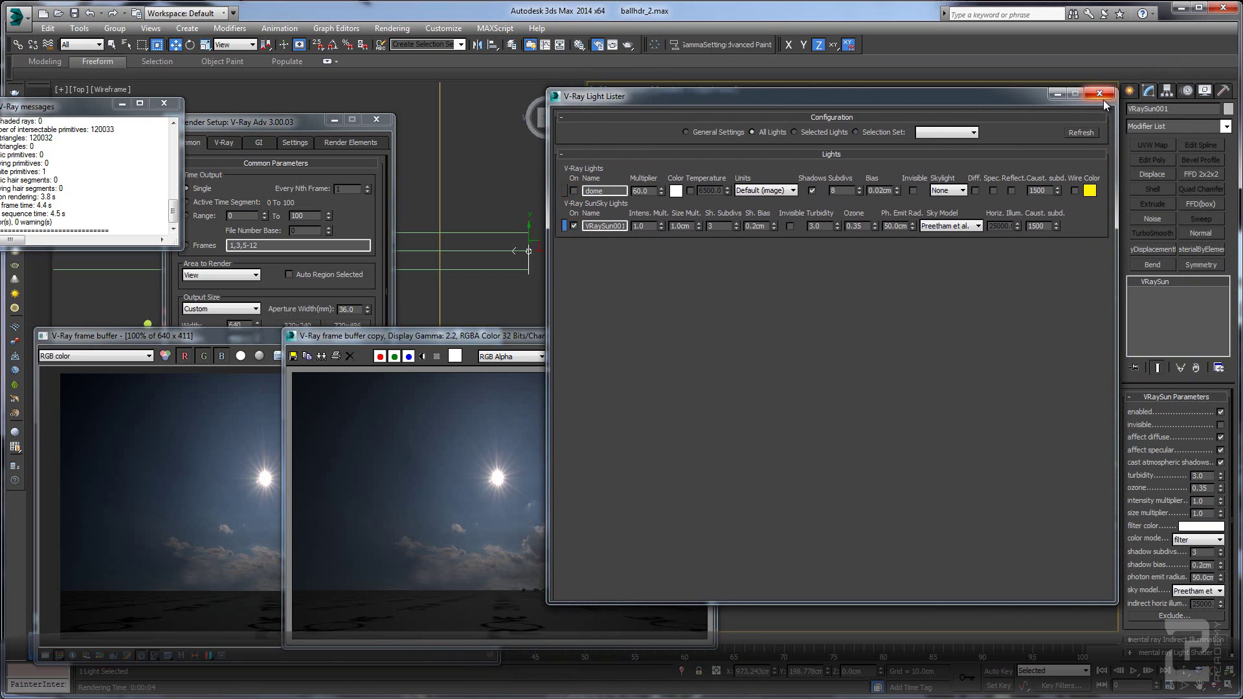
pyautogui.click(1105, 96)
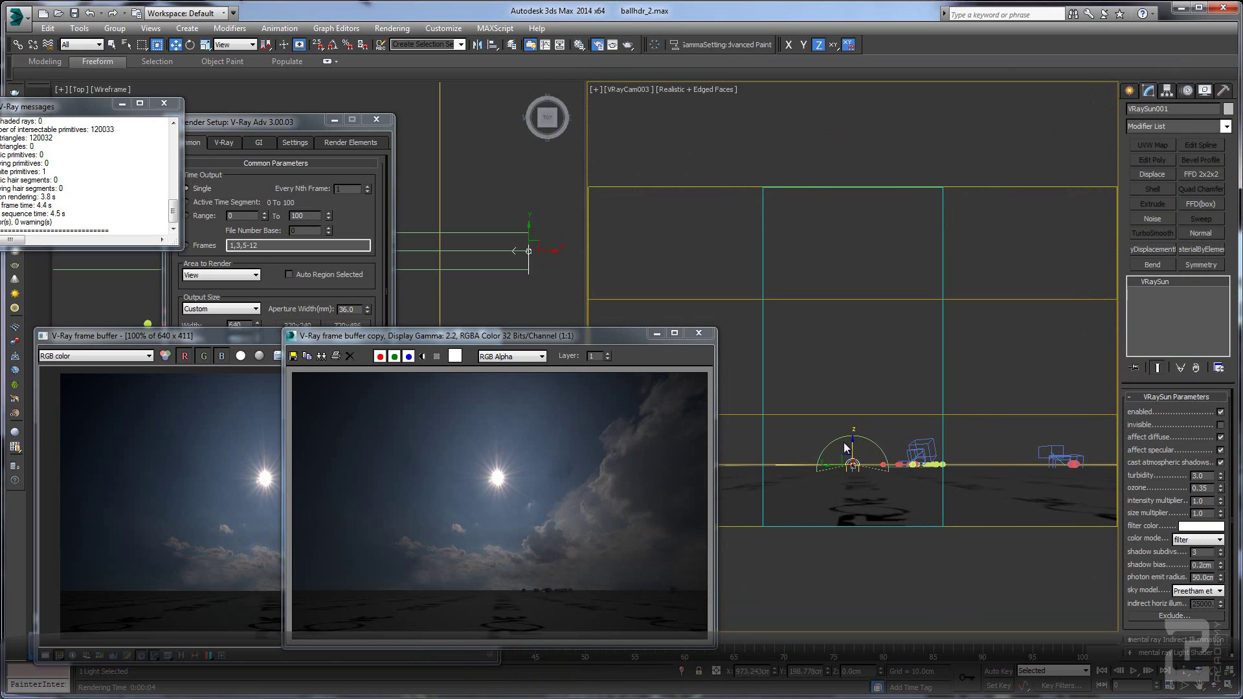
# Step: Raise VRaySun001 high above the ground and re-render the camera view
pyautogui.moveTo(851, 445)
pyautogui.mouseDown()
pyautogui.moveTo(857, 284)
pyautogui.moveTo(856, 300)
pyautogui.mouseUp()
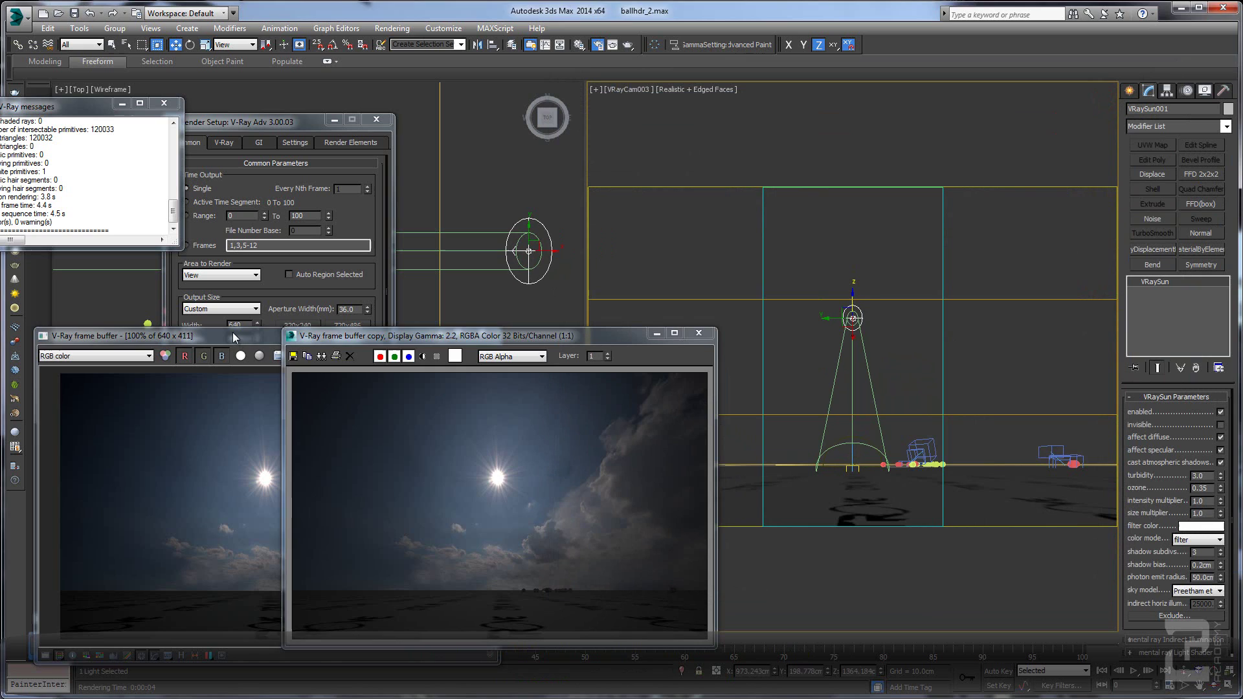
pyautogui.click(194, 336)
pyautogui.click(487, 358)
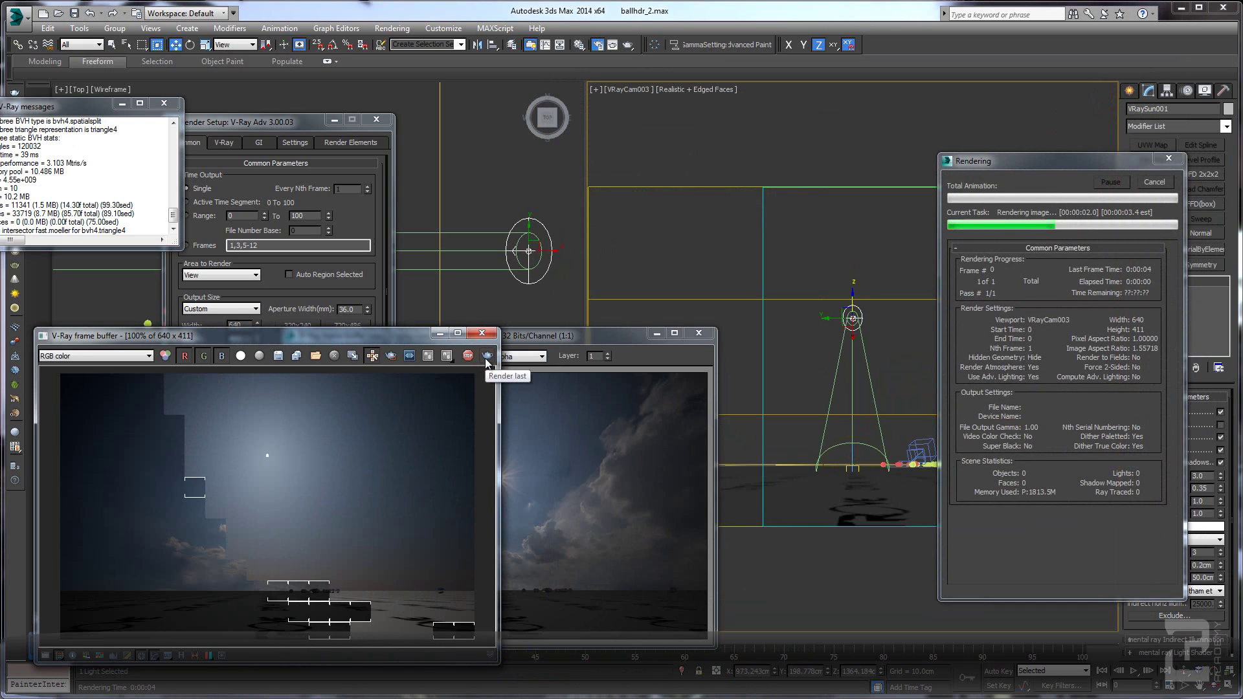
pyautogui.moveTo(576, 336); pyautogui.dragTo(613, 338)
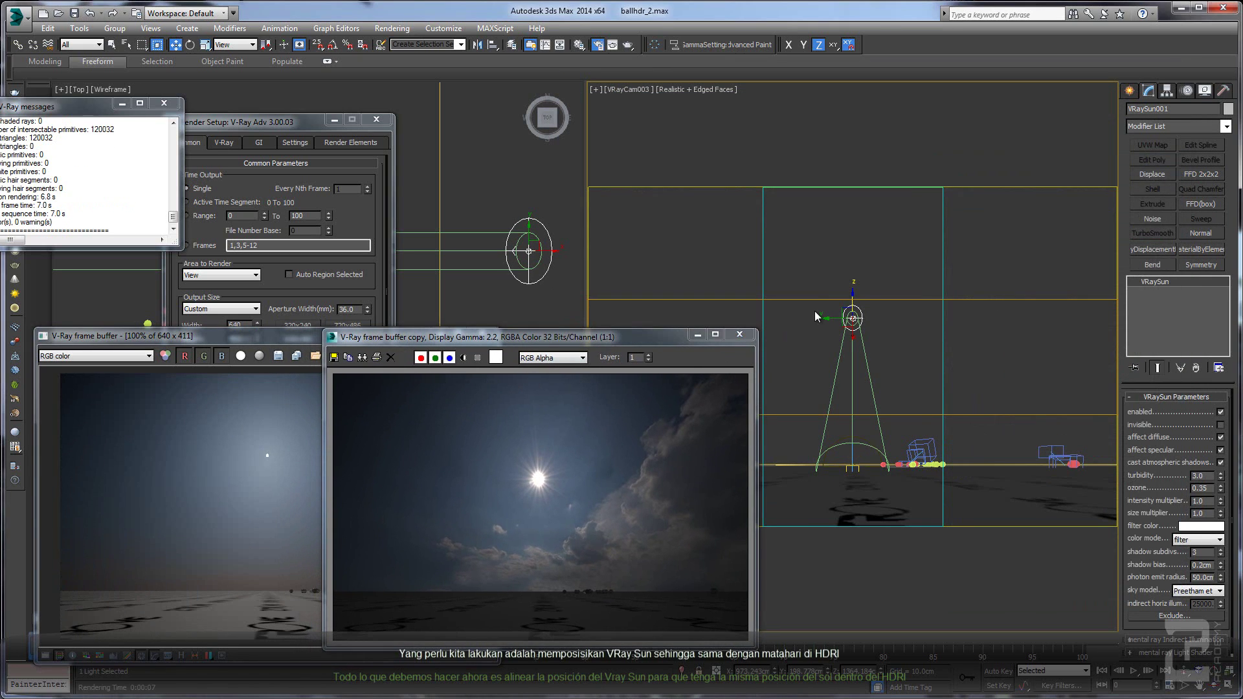
# Step: Lower and fine-tune the sun's height, then render the camera view again
pyautogui.moveTo(854, 295); pyautogui.dragTo(854, 340)
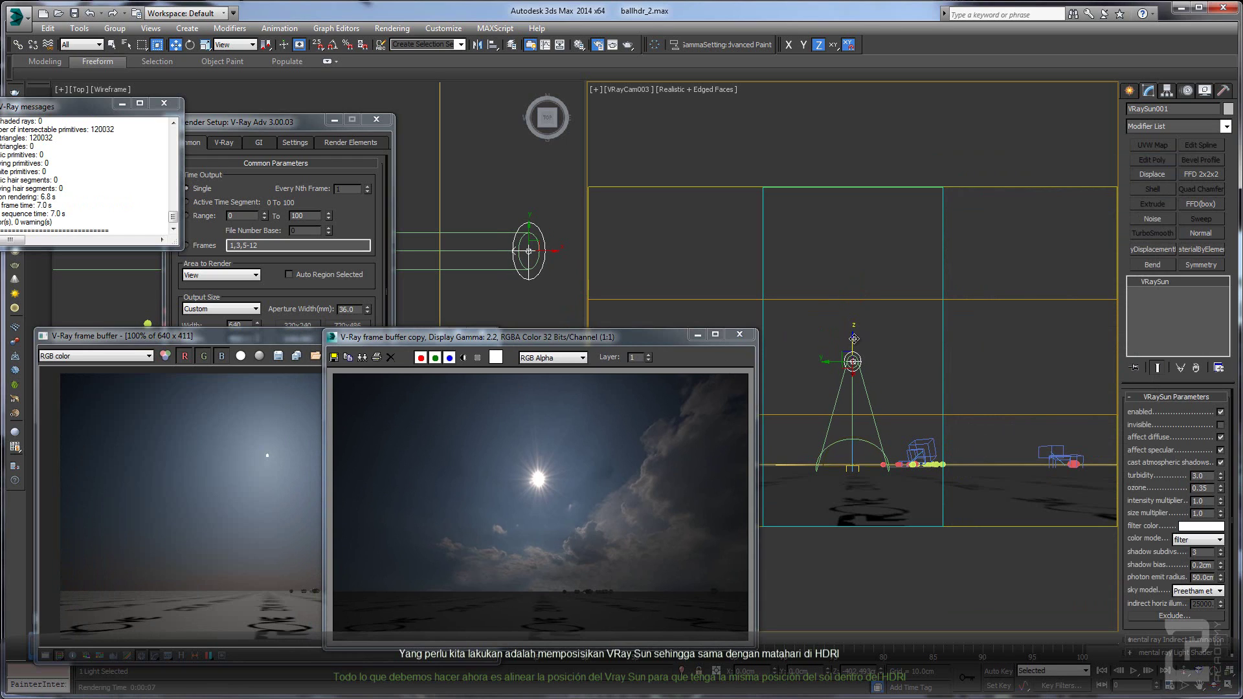
pyautogui.moveTo(853, 342); pyautogui.dragTo(852, 348)
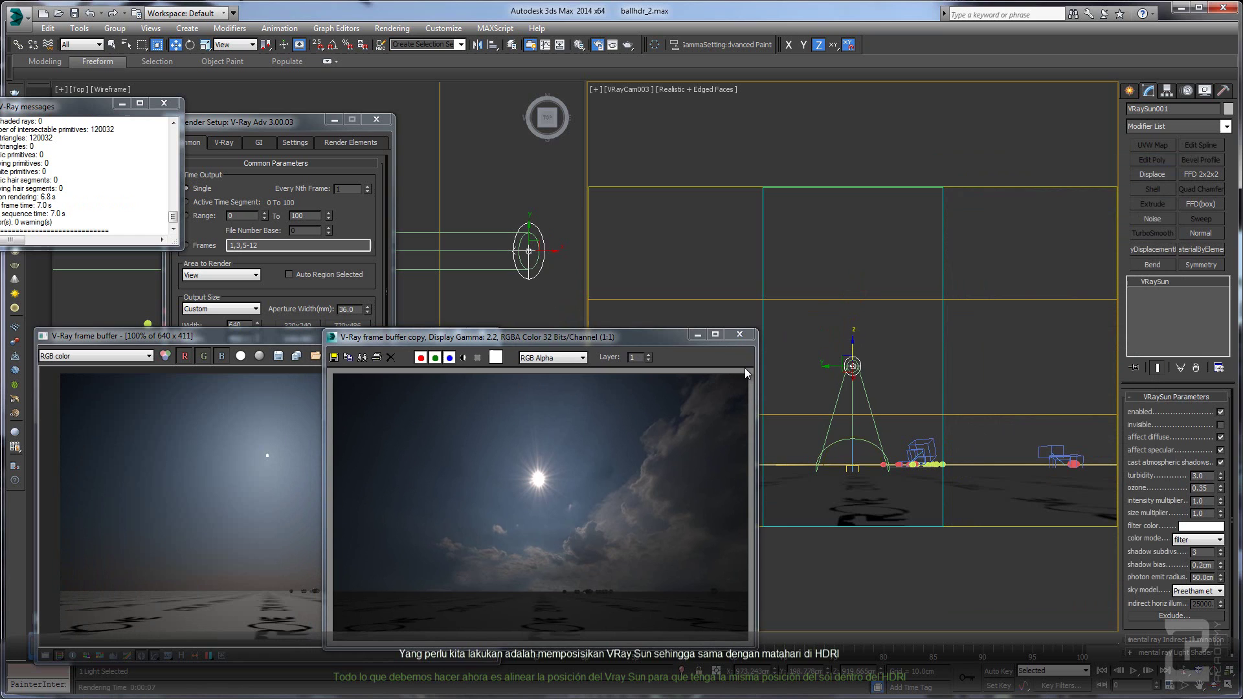
pyautogui.moveTo(853, 369); pyautogui.dragTo(853, 361)
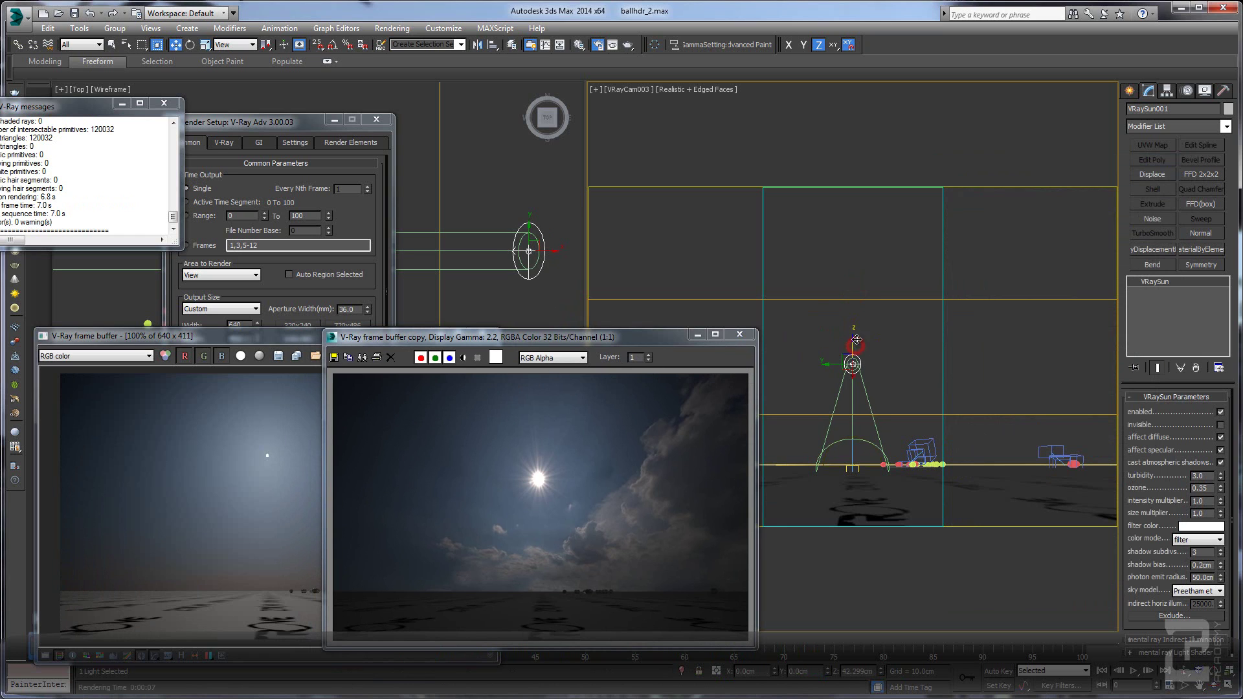
pyautogui.click(309, 341)
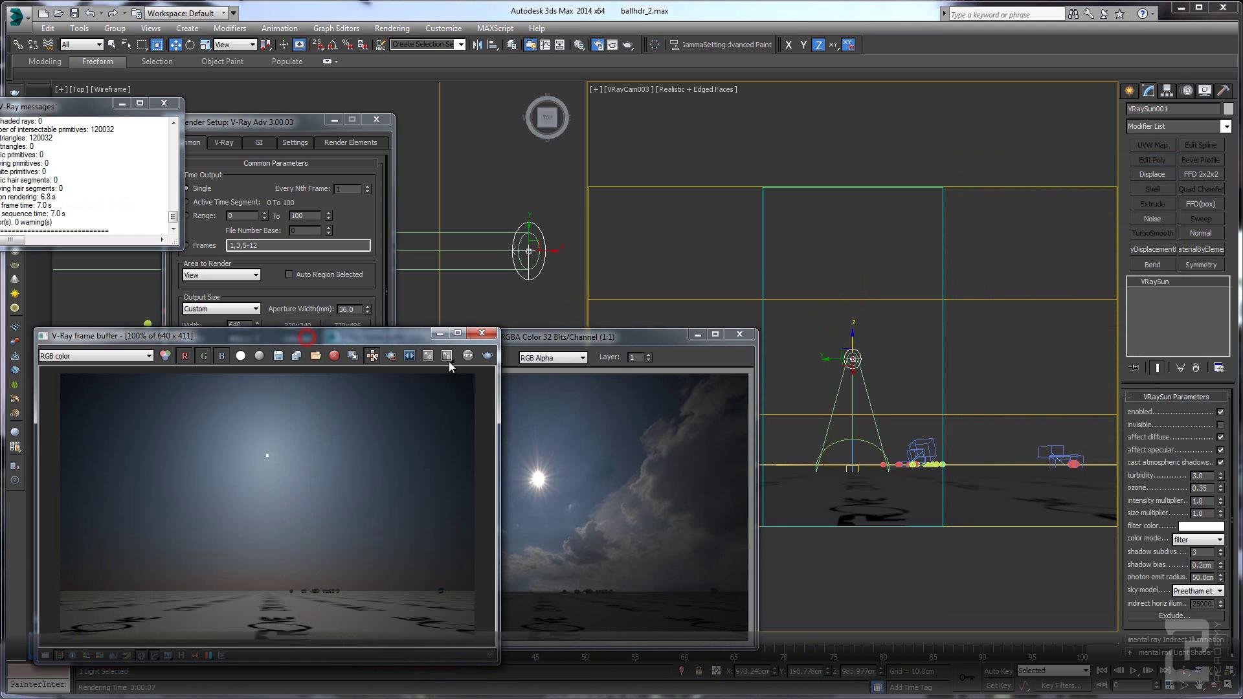
pyautogui.click(488, 357)
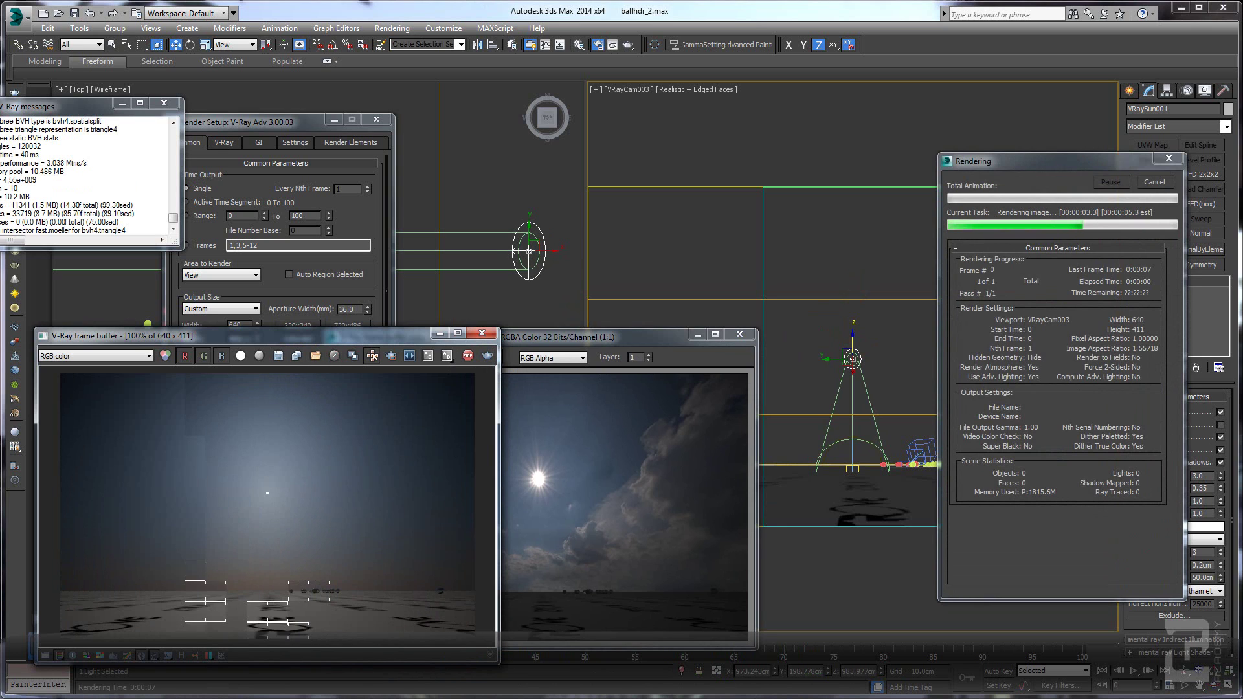
# Step: Move the notes window to the lower left, raise the VRay sun slightly and re-render
pyautogui.hotkey('alt', 'Tab')
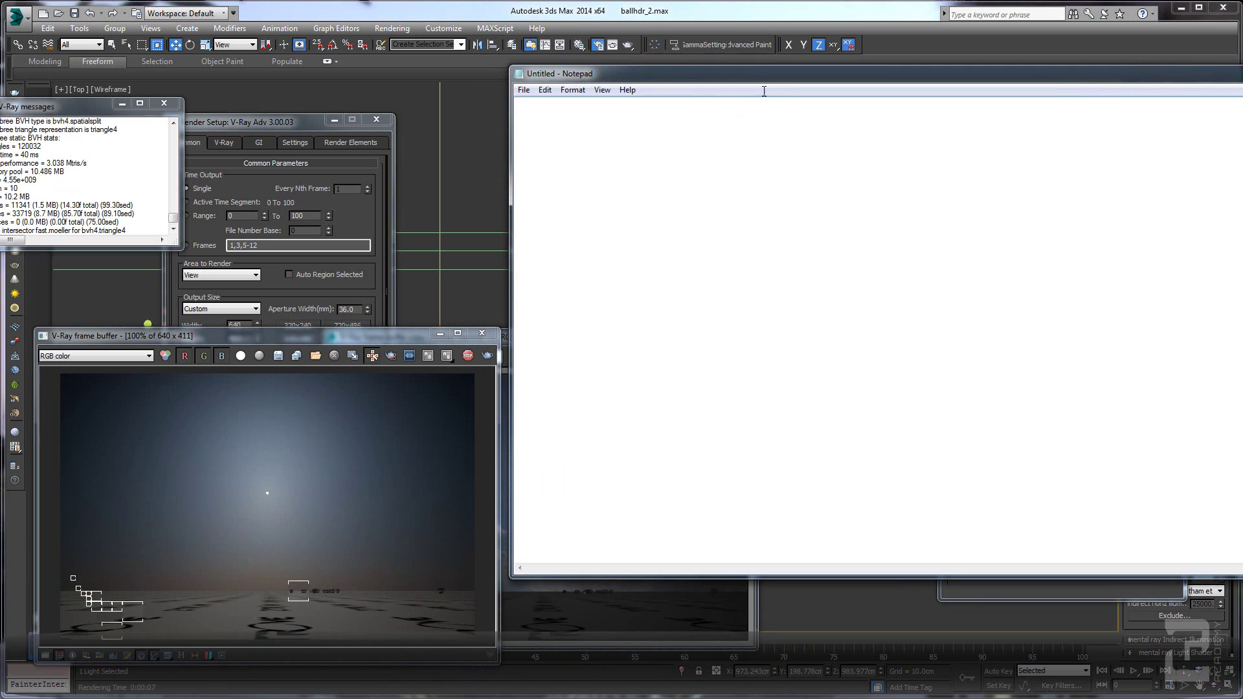
pyautogui.moveTo(738, 74)
pyautogui.mouseDown()
pyautogui.moveTo(220, 505)
pyautogui.moveTo(220, 491)
pyautogui.mouseUp()
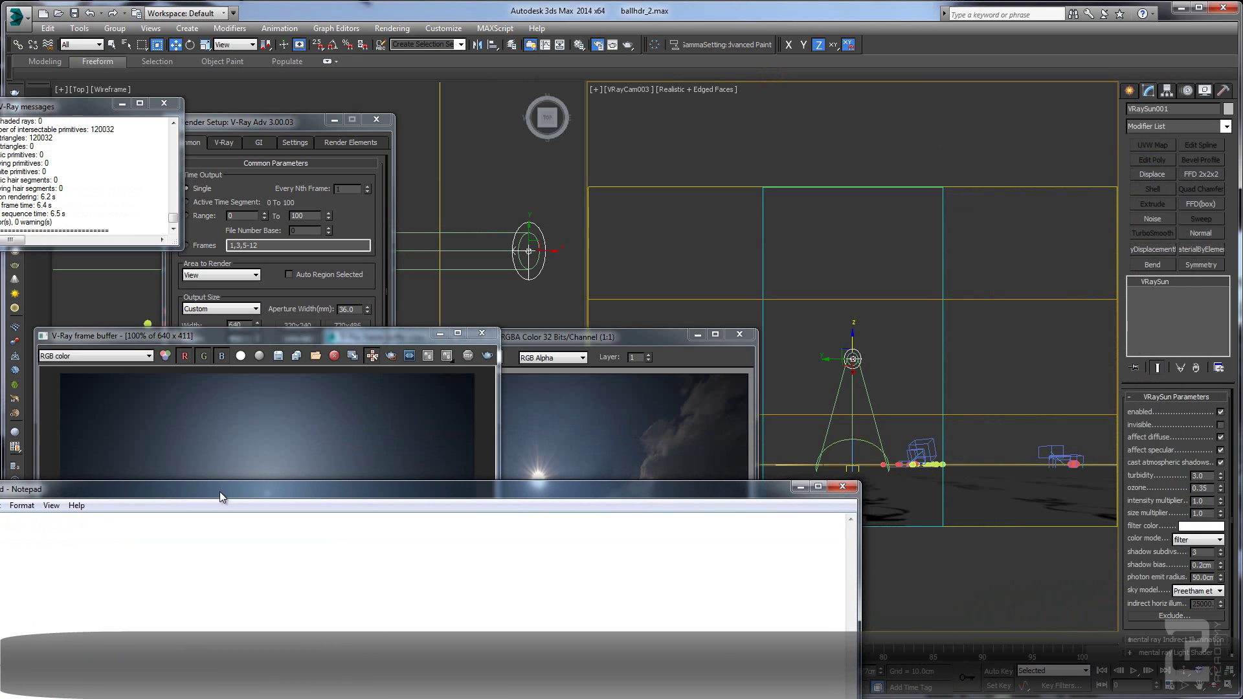
pyautogui.hotkey('alt', 'Tab')
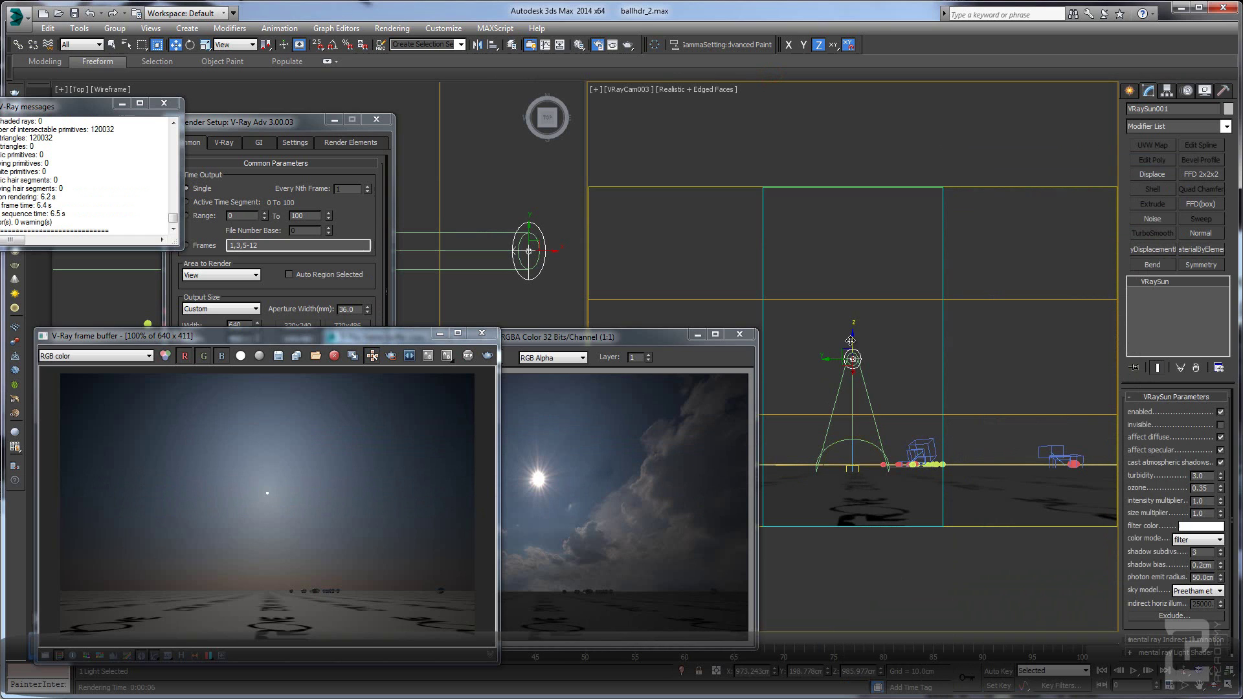
pyautogui.moveTo(852, 341); pyautogui.dragTo(850, 329)
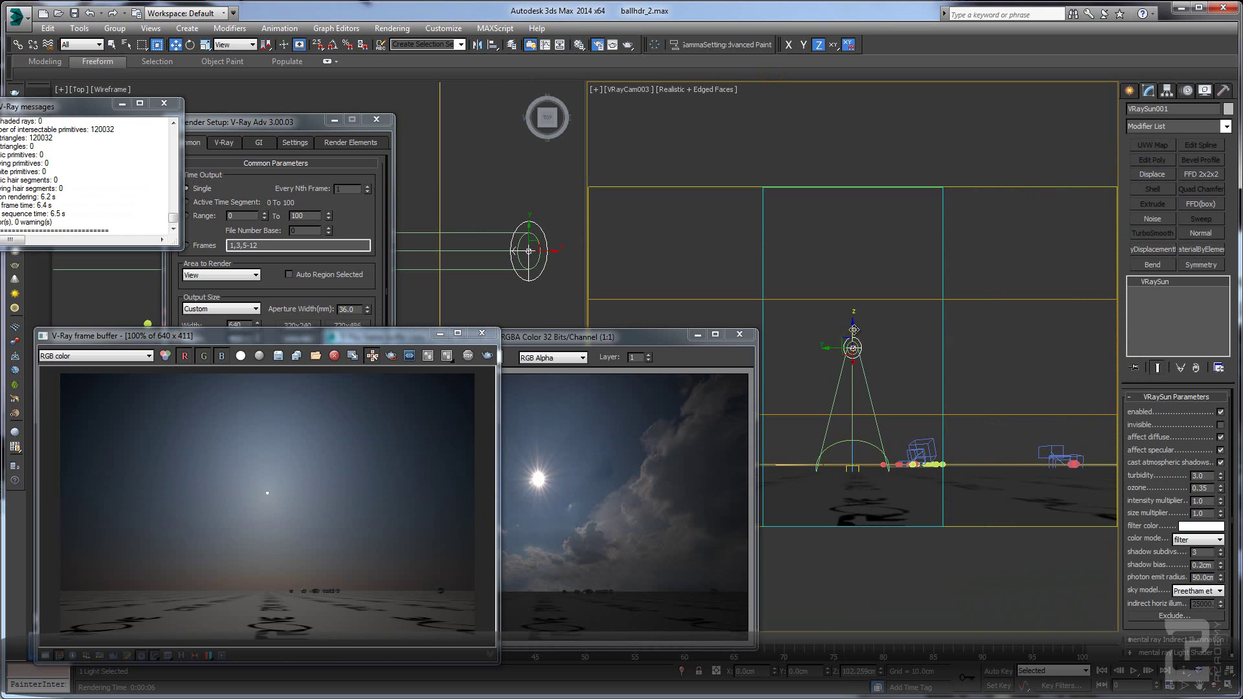
pyautogui.click(485, 356)
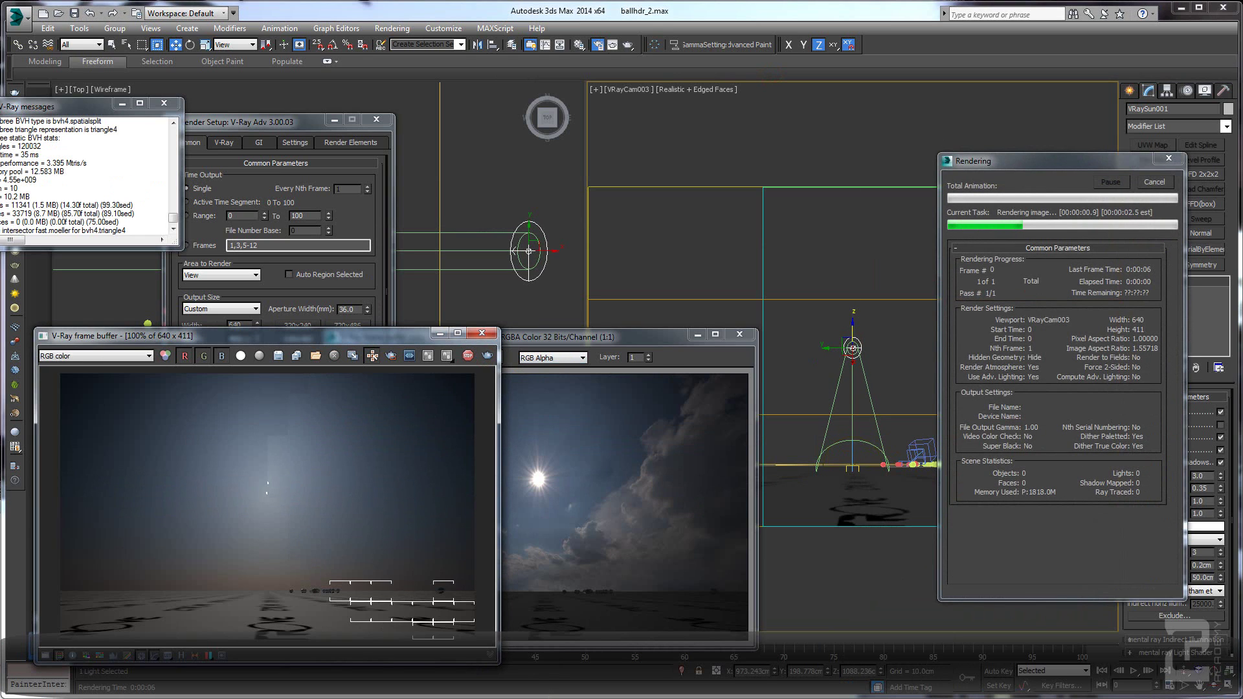
# Step: Nudge the sun a few units higher, render again, and hide the notes window
pyautogui.hotkey('alt', 'Tab')
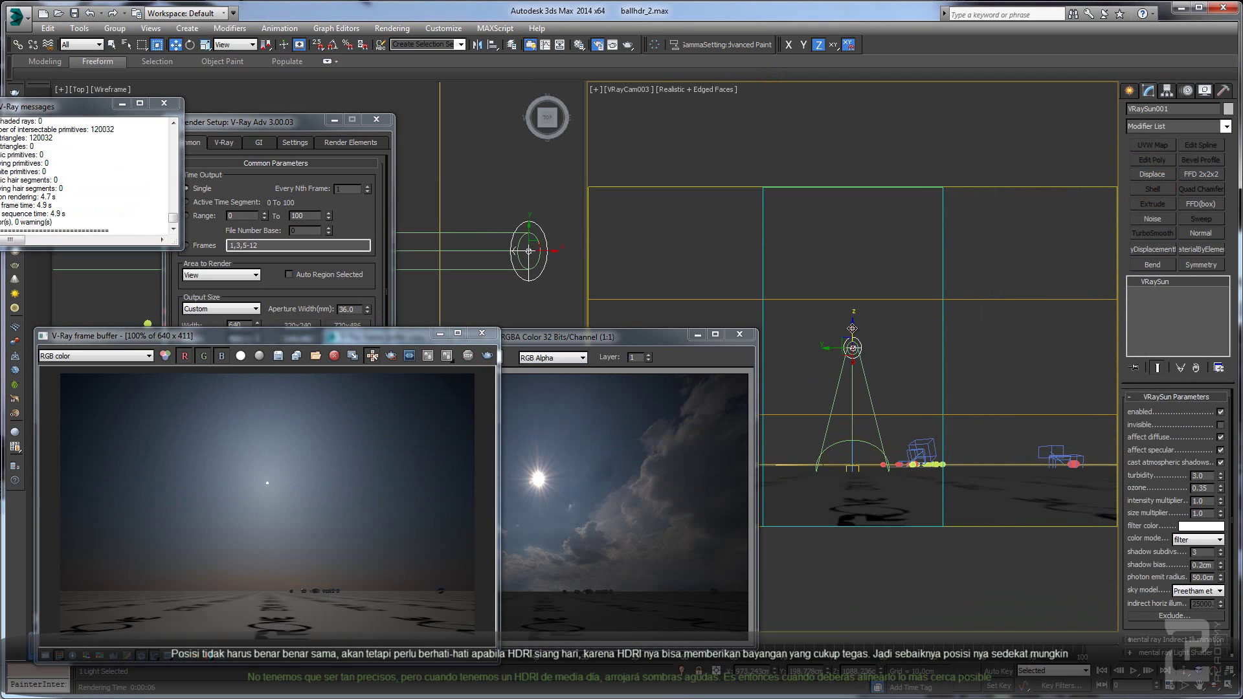
pyautogui.moveTo(853, 328); pyautogui.dragTo(856, 323)
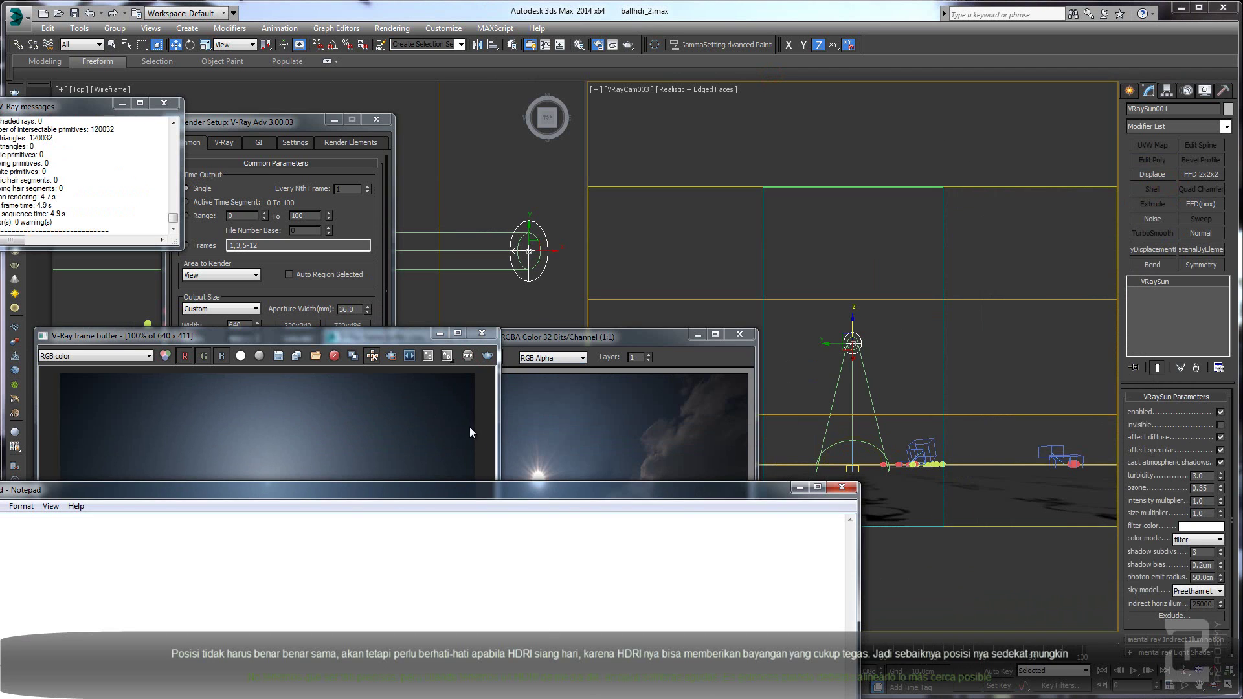
pyautogui.click(486, 357)
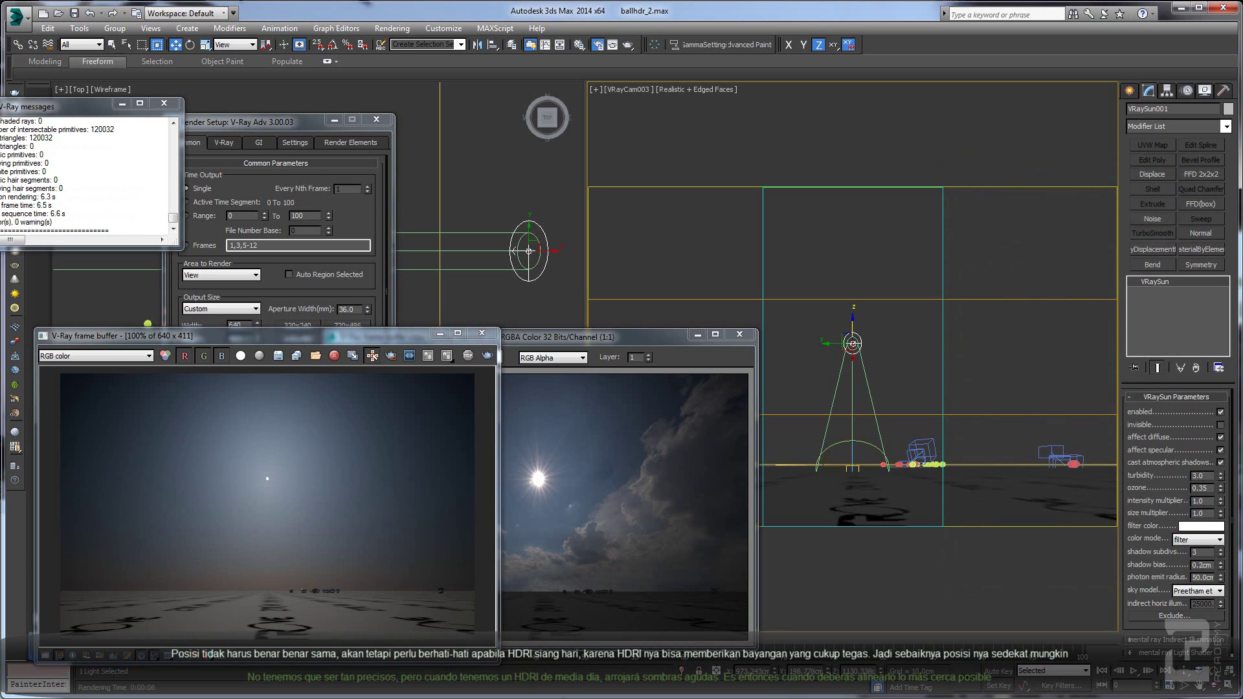
pyautogui.hotkey('alt', 'Tab')
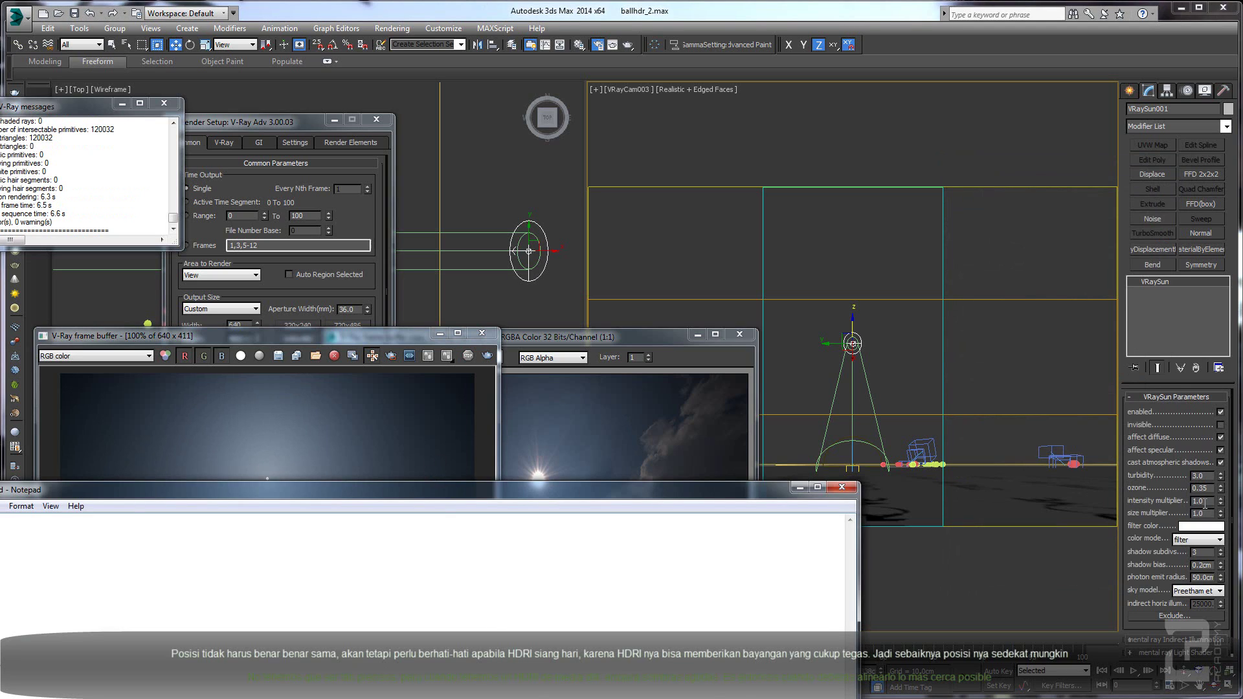
pyautogui.hotkey('alt', 'Tab')
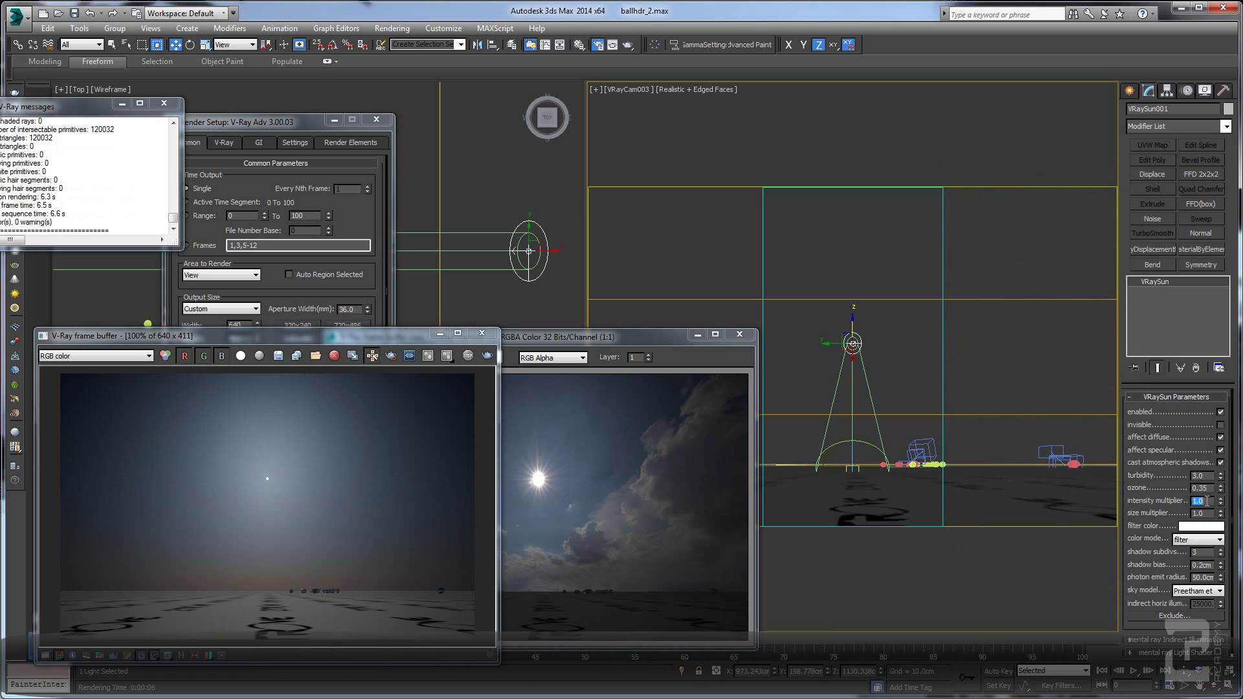
# Step: Set the VRaySun size multiplier to 5, render the view, and minimize Notepad
pyautogui.click(1200, 513)
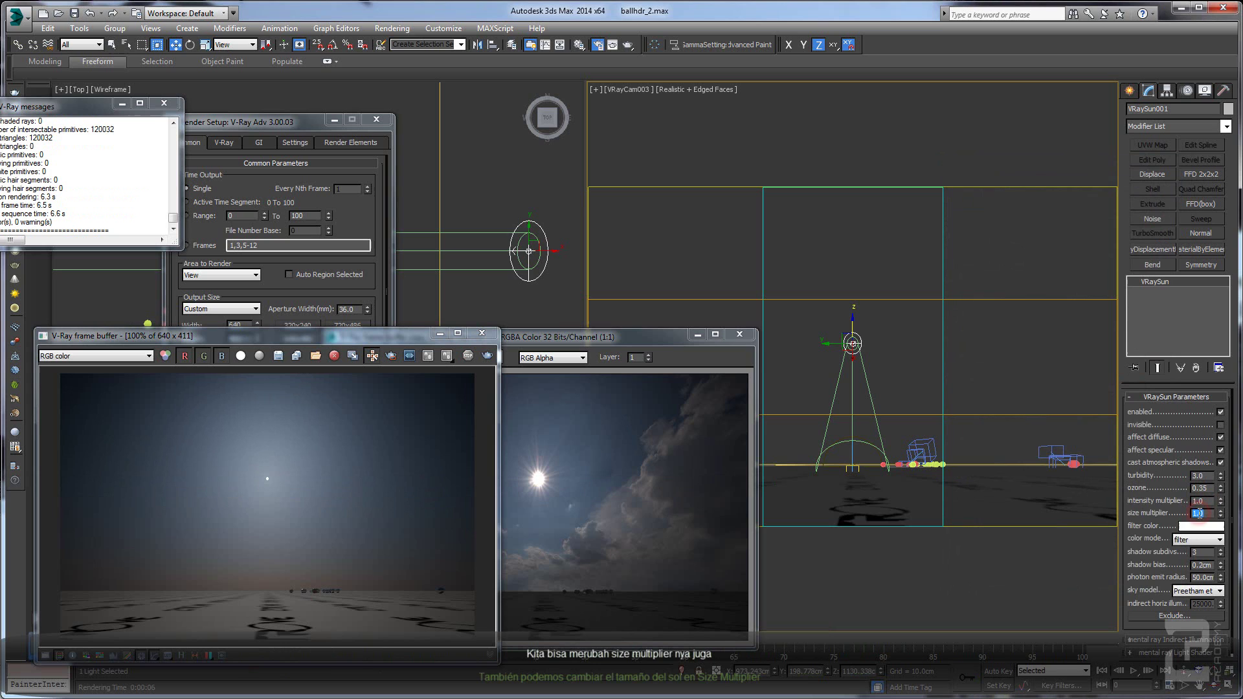
pyautogui.write('5')
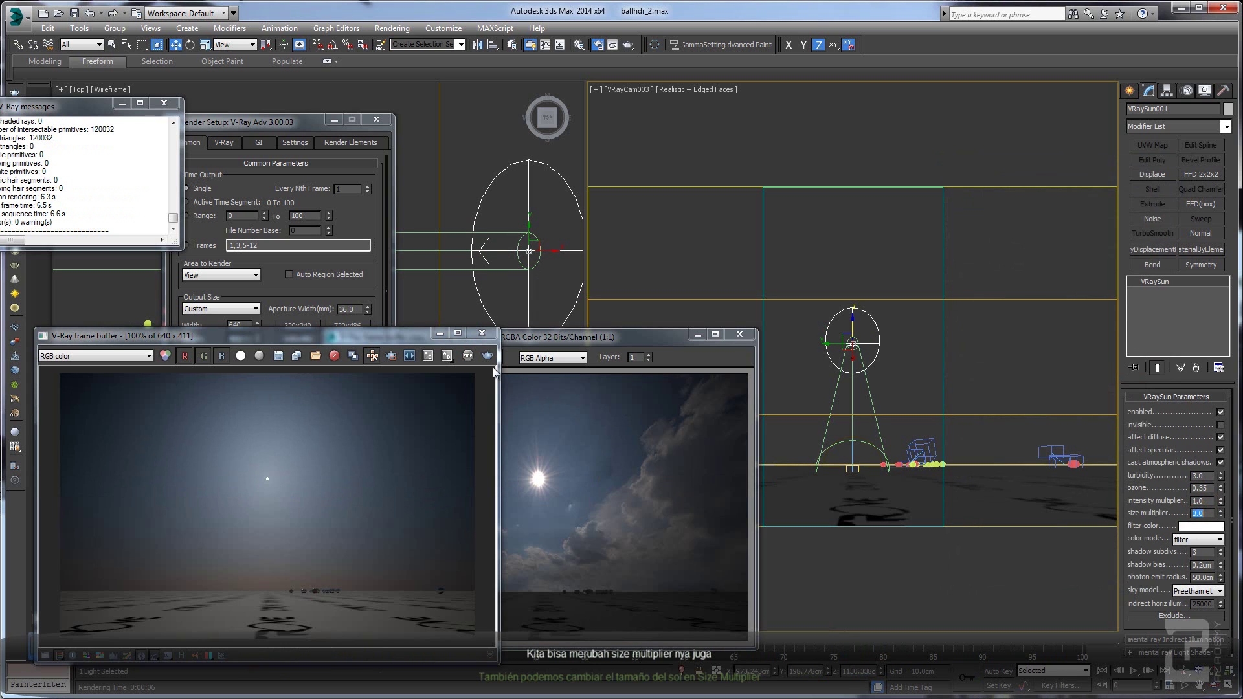
pyautogui.press('F9')
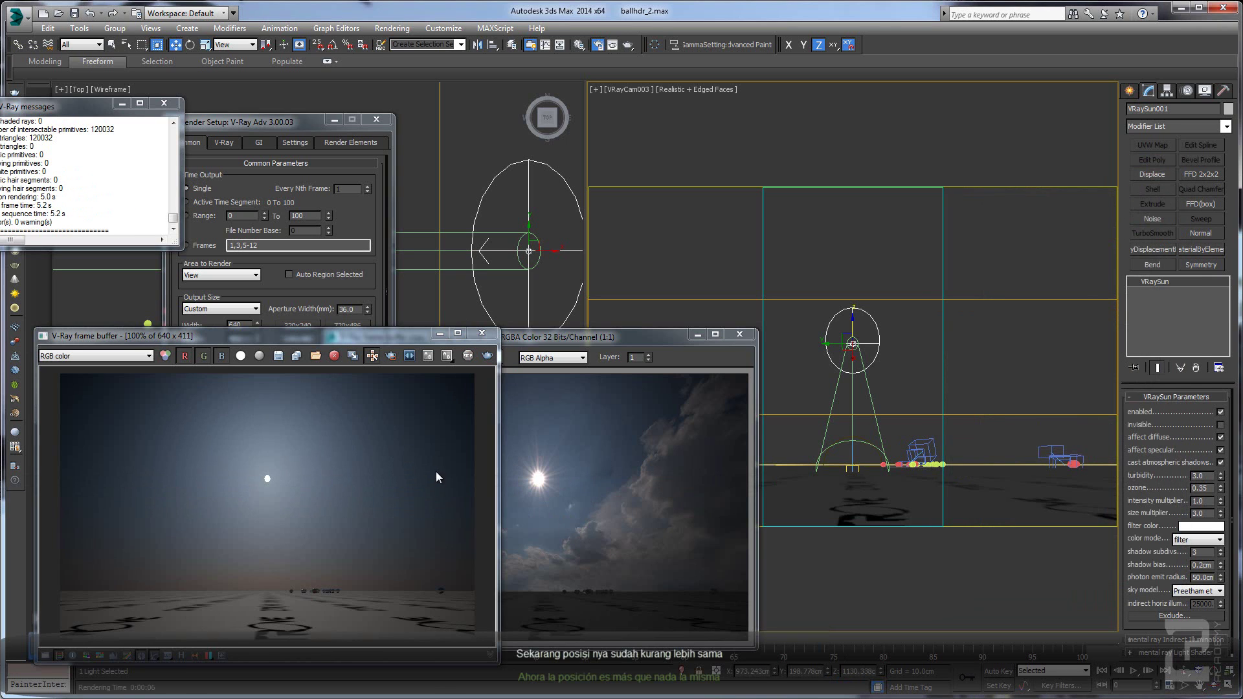
pyautogui.hotkey('alt', 'Tab')
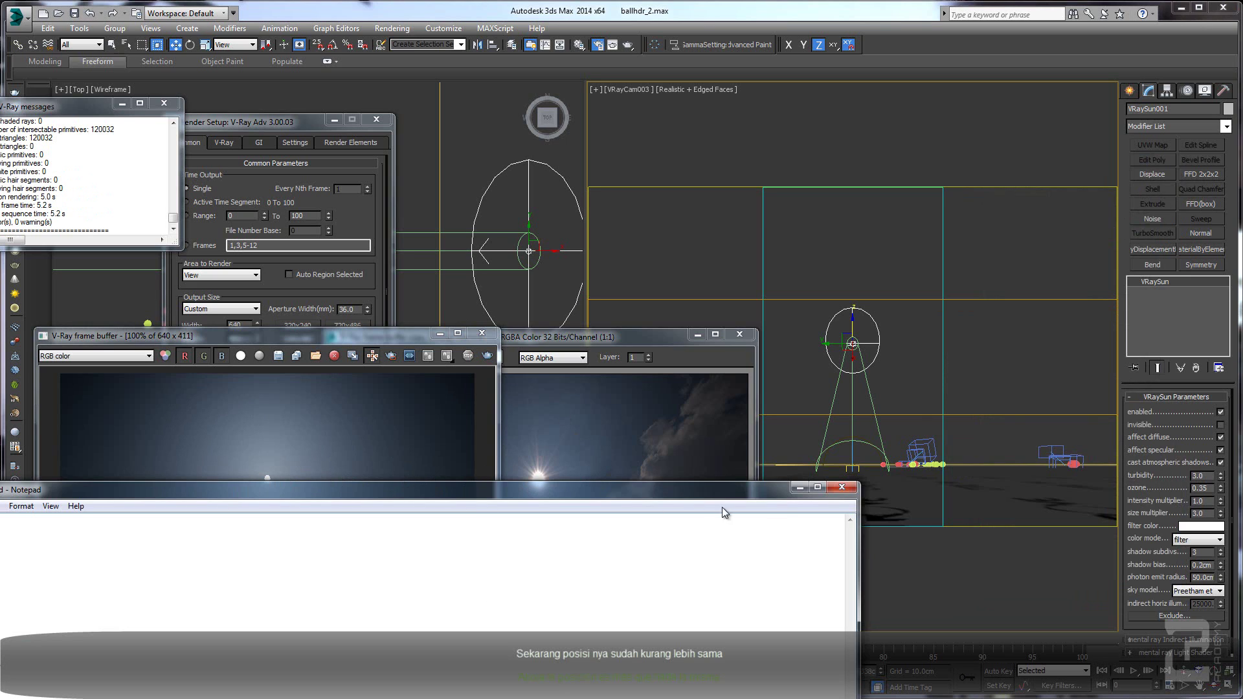
pyautogui.click(798, 490)
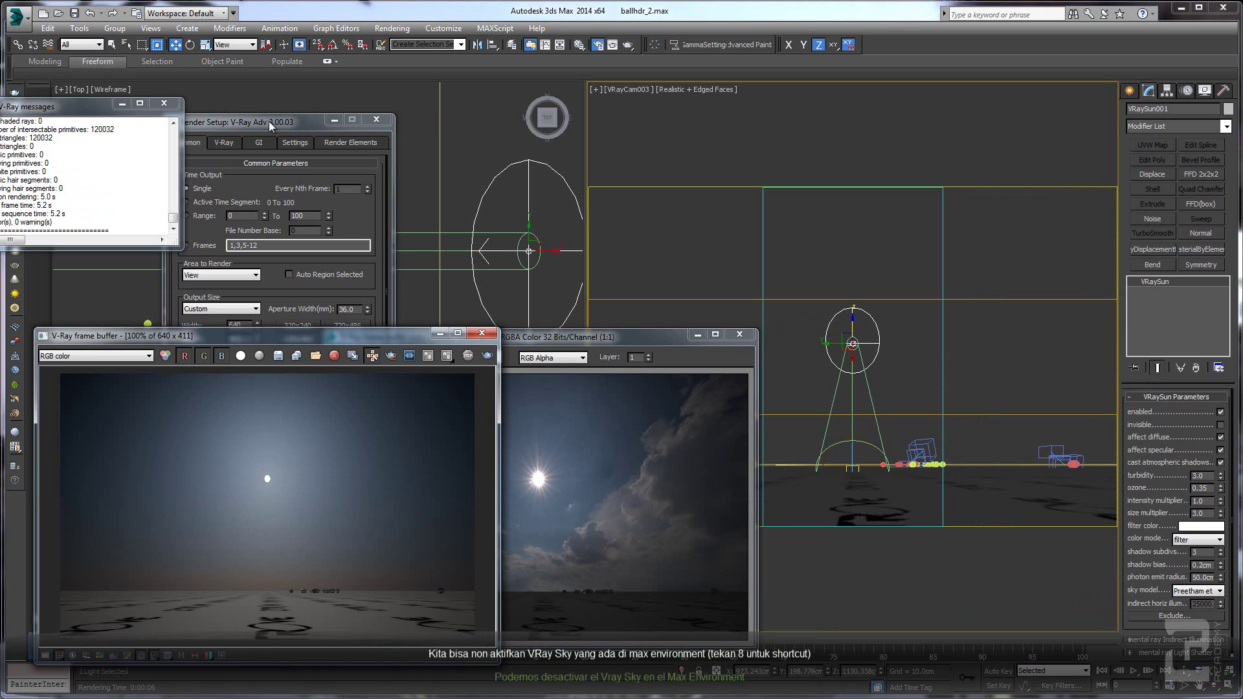
# Step: Remove the VRaySky map from the environment map slot in Environment and Effects
pyautogui.click(391, 27)
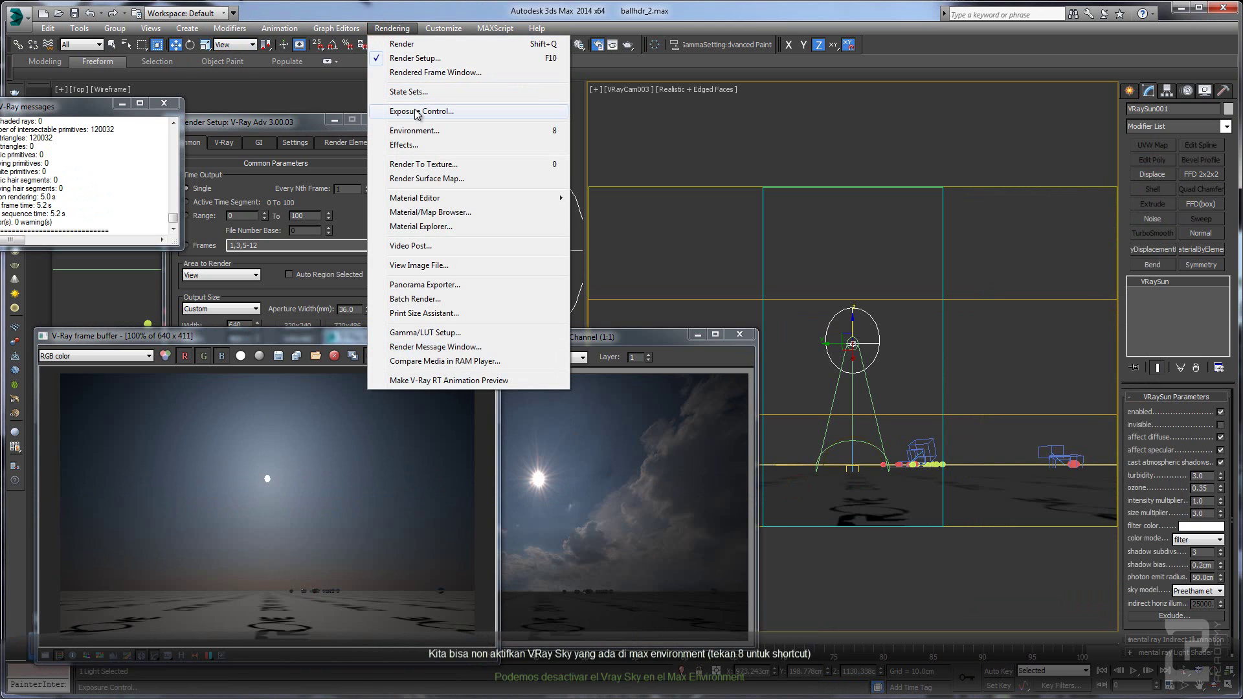
pyautogui.click(414, 130)
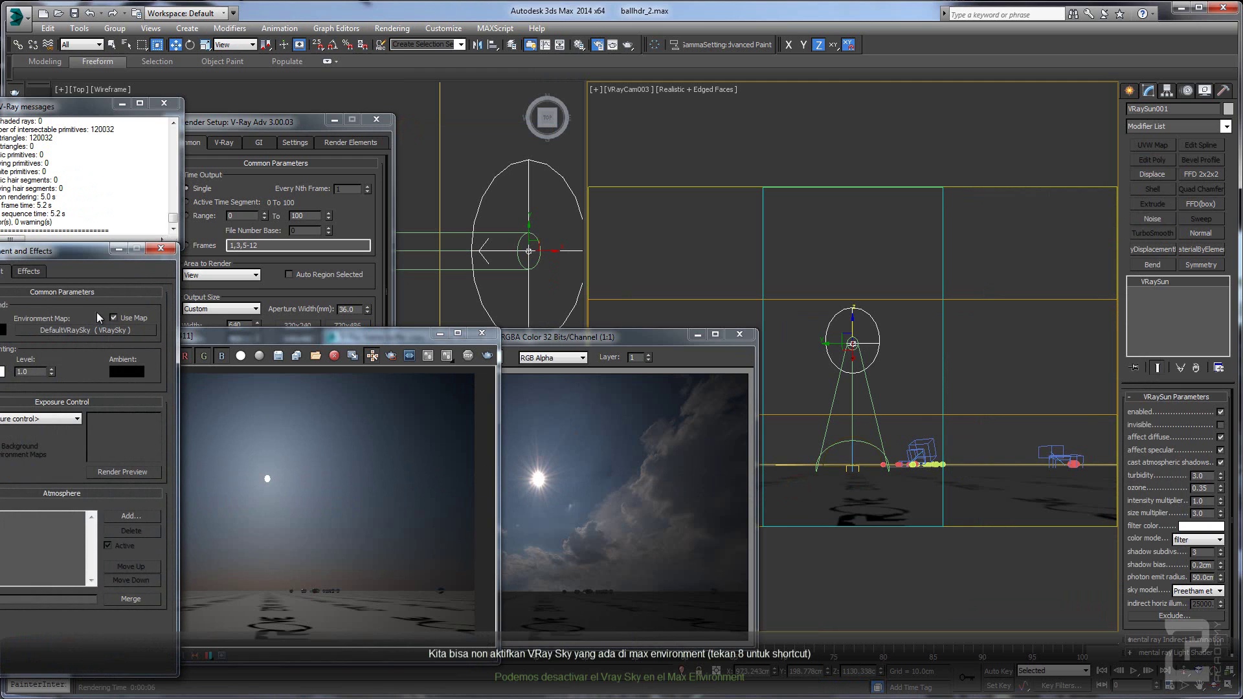
pyautogui.rightClick(103, 331)
pyautogui.click(124, 365)
# Step: Close both render windows, Environment and Effects, V-Ray messages and Render Setup
pyautogui.click(480, 336)
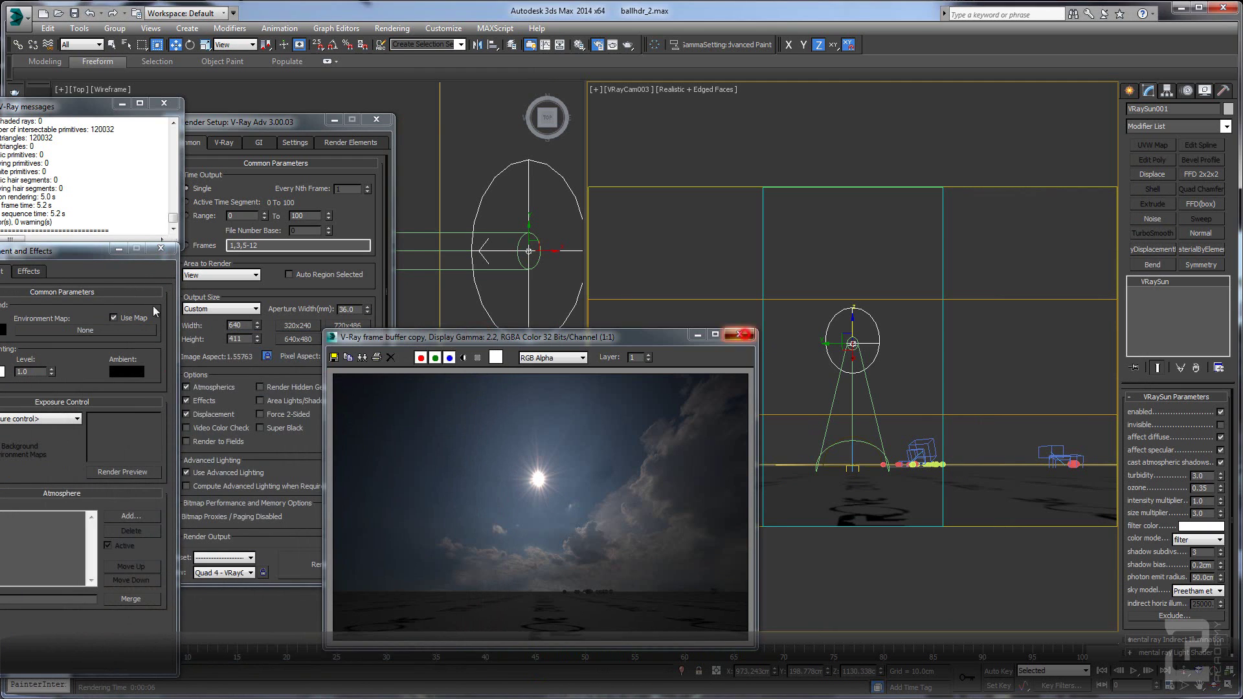
pyautogui.click(740, 336)
pyautogui.click(164, 252)
pyautogui.click(163, 104)
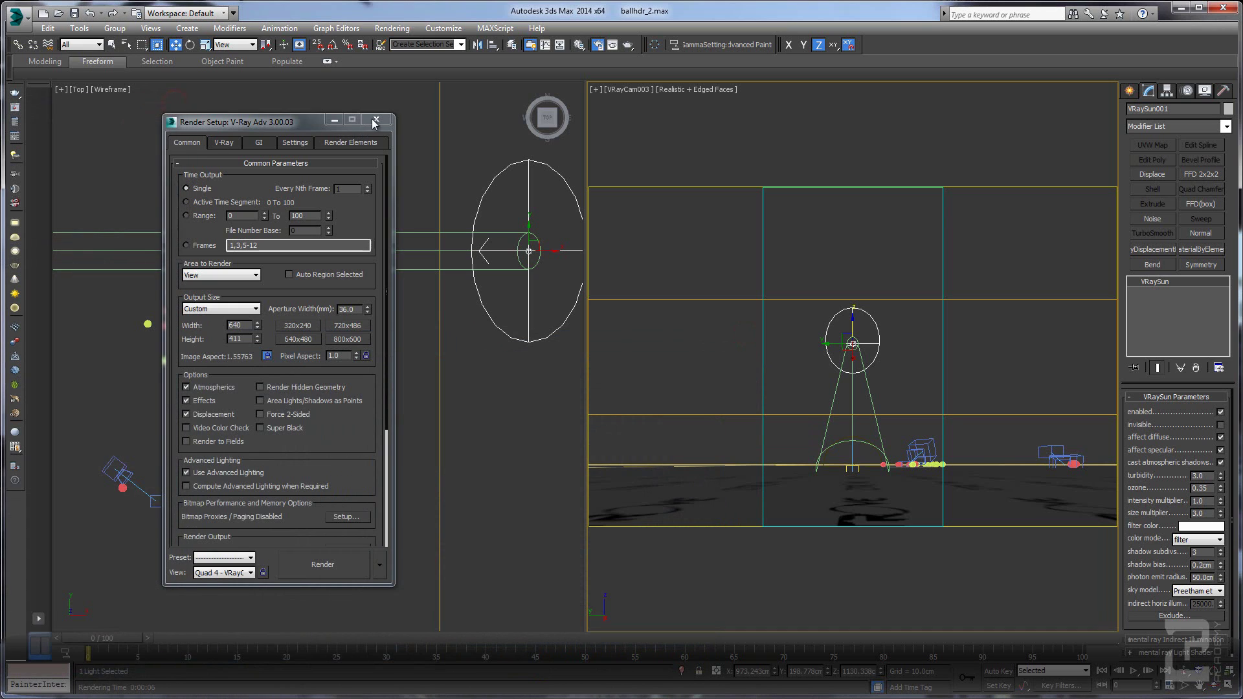
pyautogui.click(376, 119)
pyautogui.scroll(-3, 329, 349)
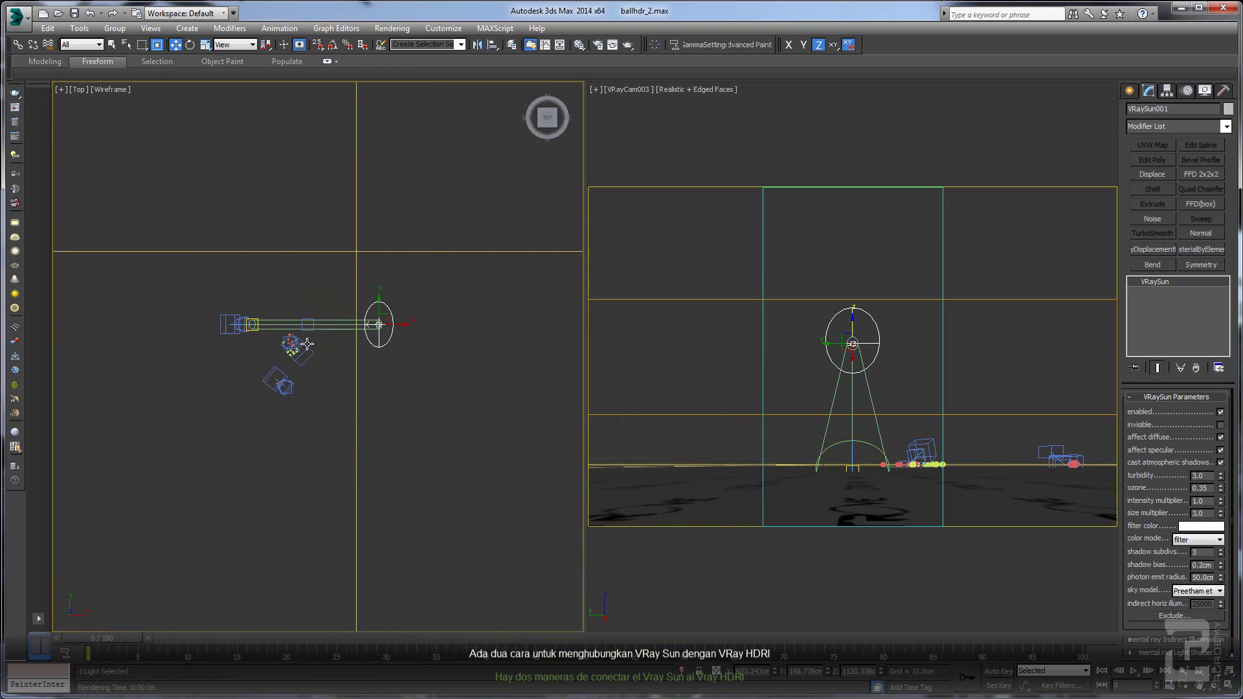
# Step: Enable Affect diffuse on the selected HDRI dome light and review Lock to dome orientation
pyautogui.click(321, 296)
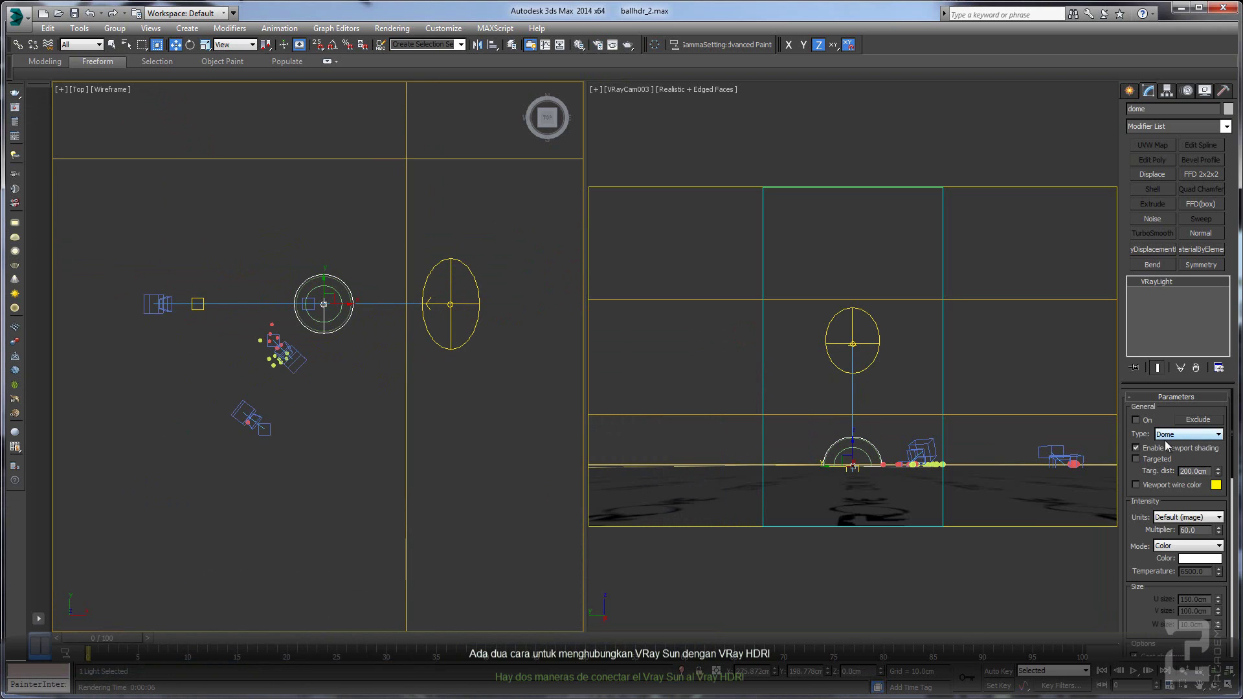
pyautogui.scroll(-3, 1130, 476)
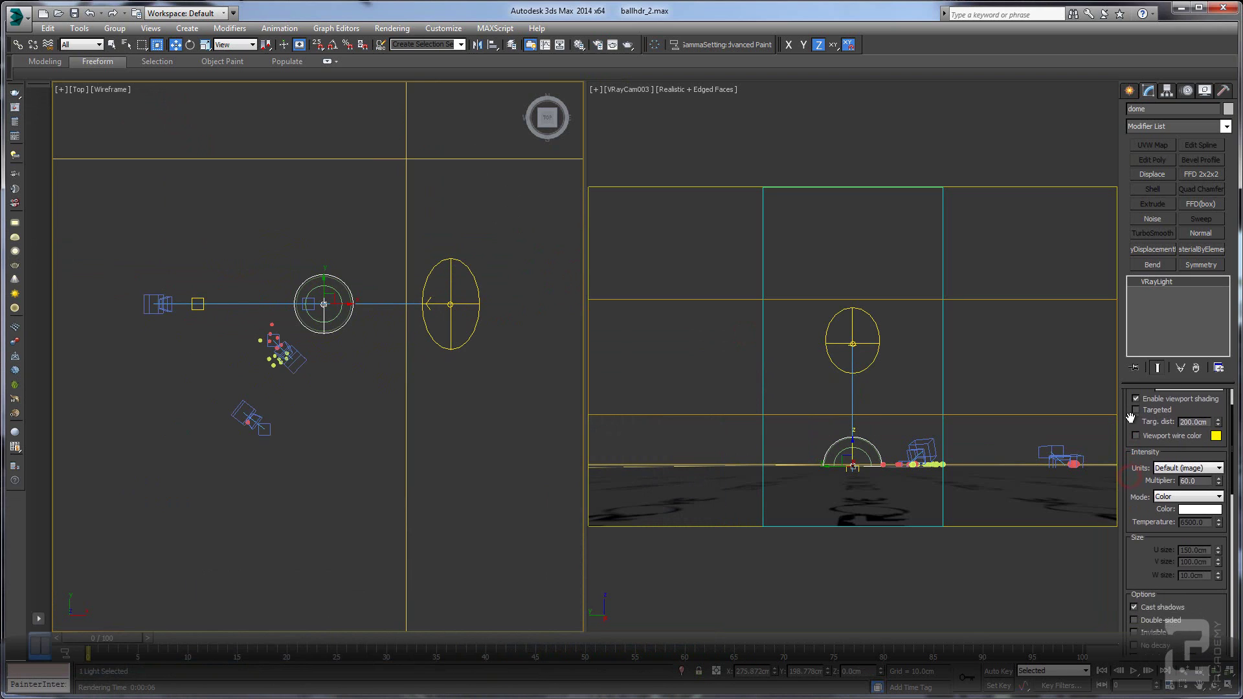
pyautogui.scroll(-2, 1149, 477)
pyautogui.scroll(-1, 1139, 509)
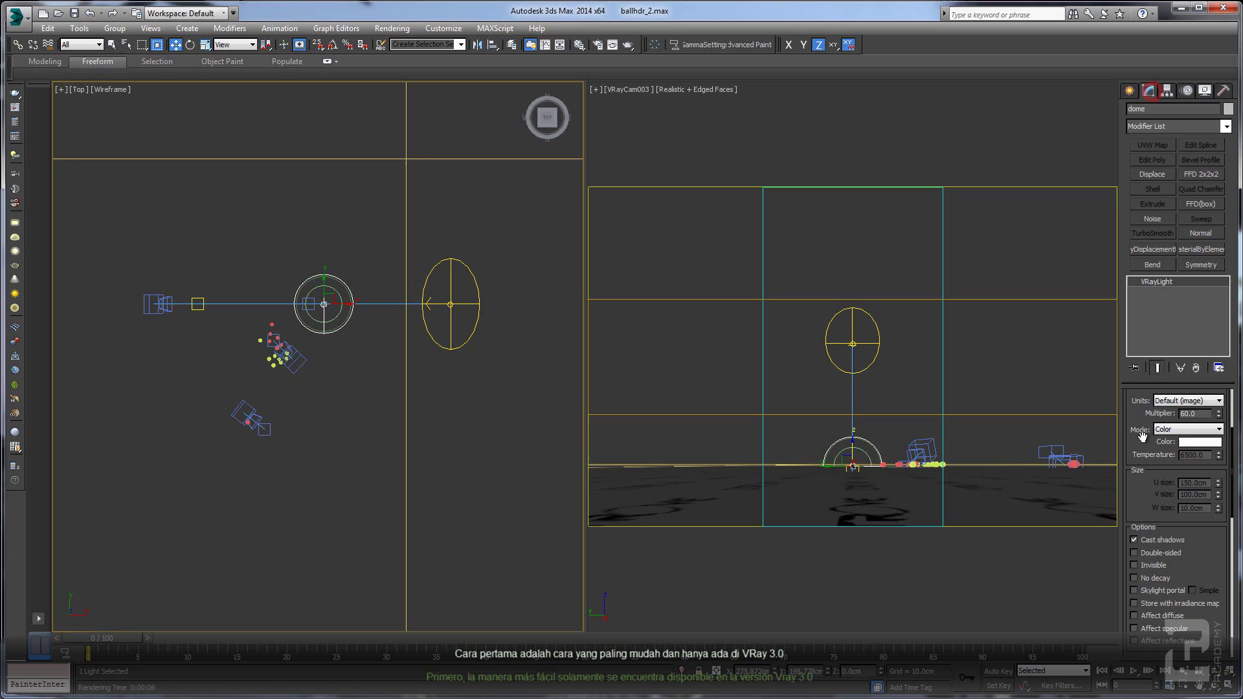
pyautogui.moveTo(1132, 505); pyautogui.dragTo(1133, 369)
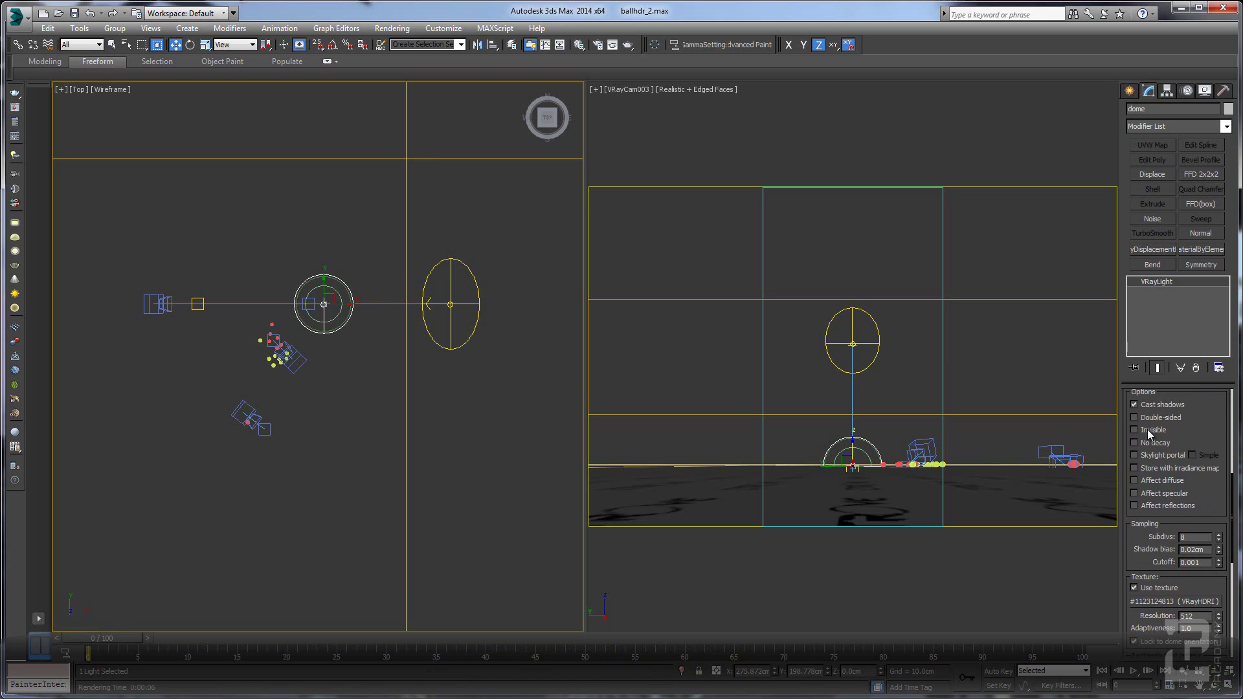
pyautogui.click(1135, 480)
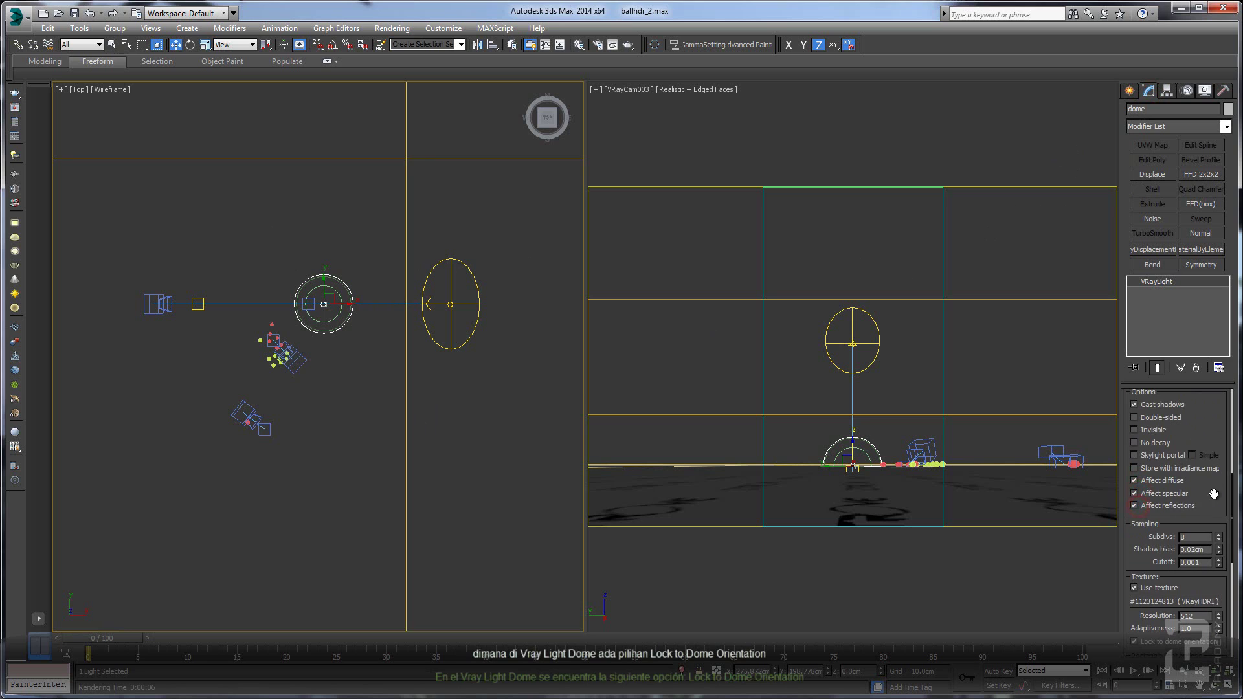
pyautogui.moveTo(1156, 544); pyautogui.dragTo(1157, 389)
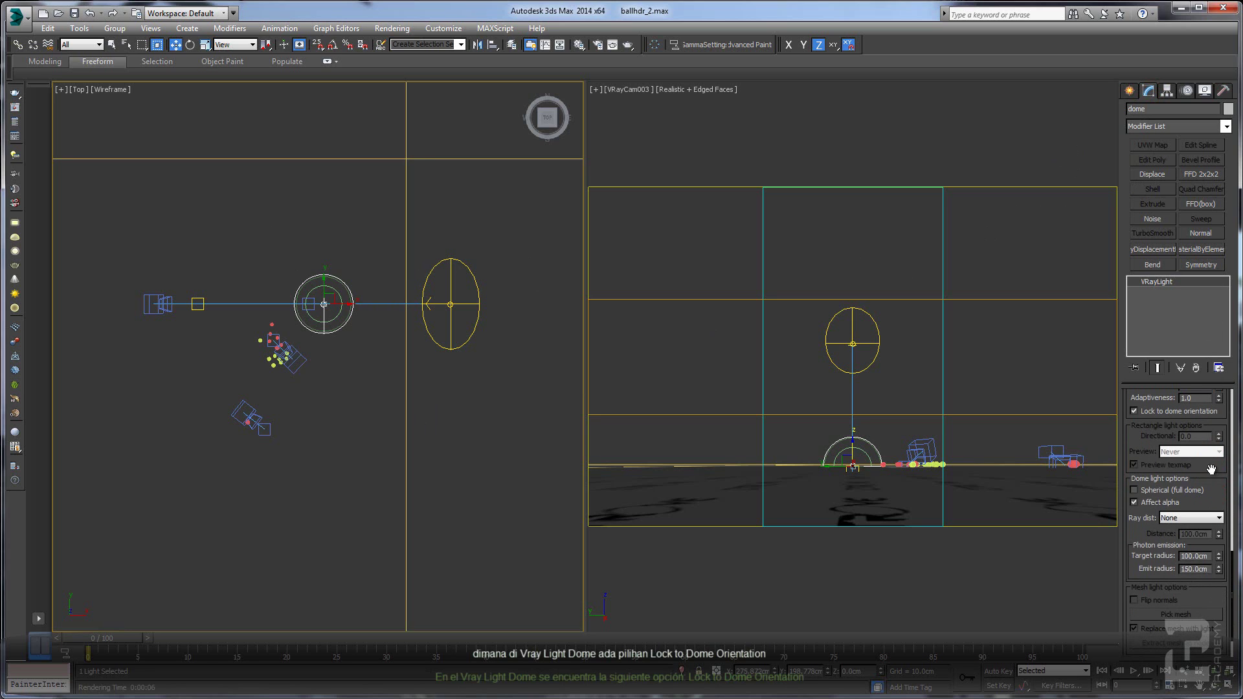
pyautogui.moveTo(1210, 471); pyautogui.dragTo(1205, 573)
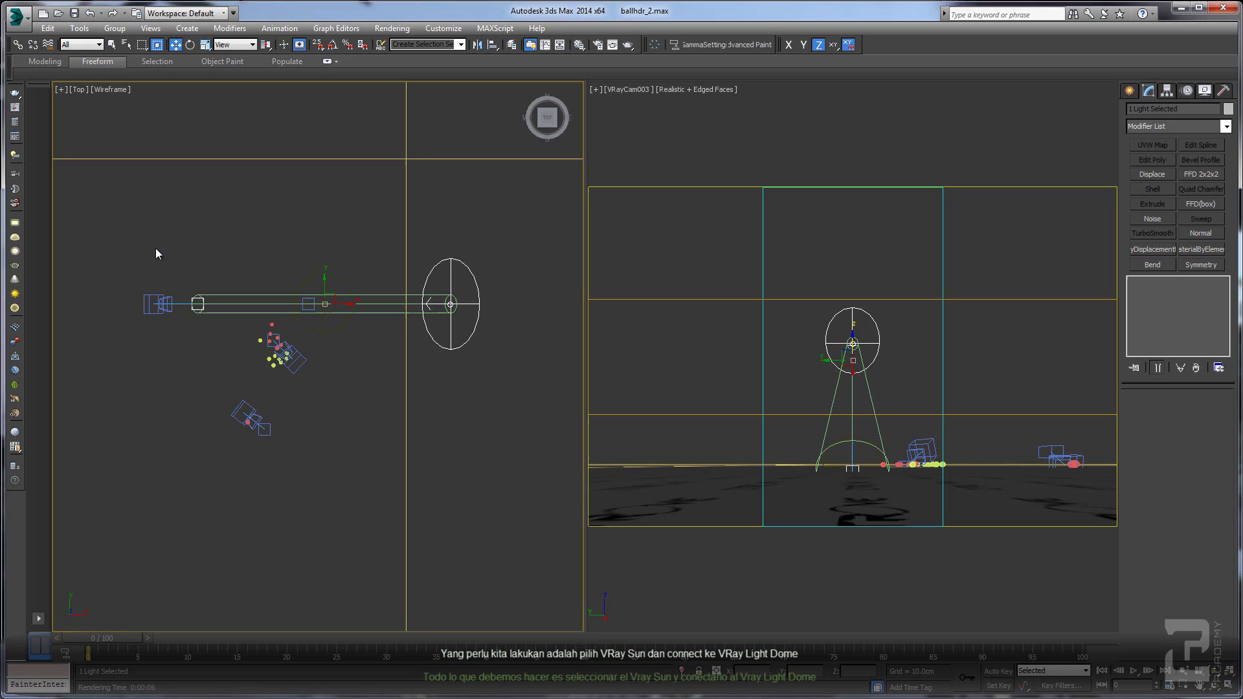
# Step: Parent VRaySun to the dome light, rotate the dome, and render the camera view
pyautogui.click(19, 45)
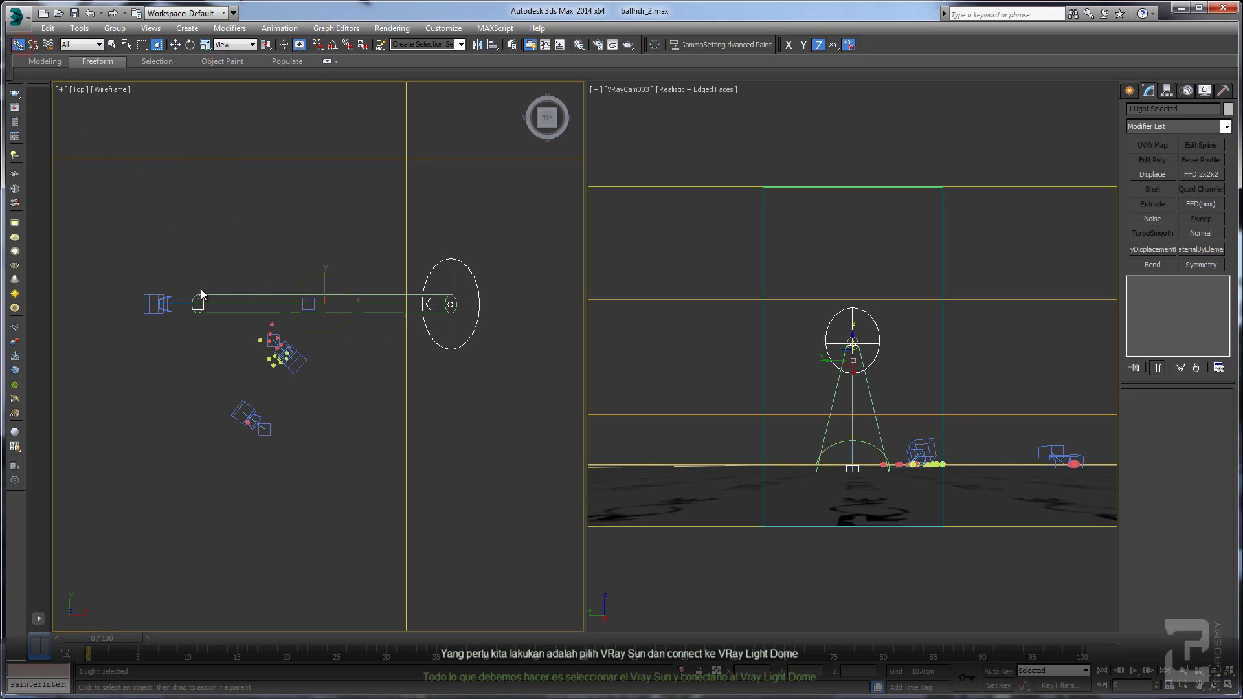
pyautogui.click(323, 305)
pyautogui.click(323, 291)
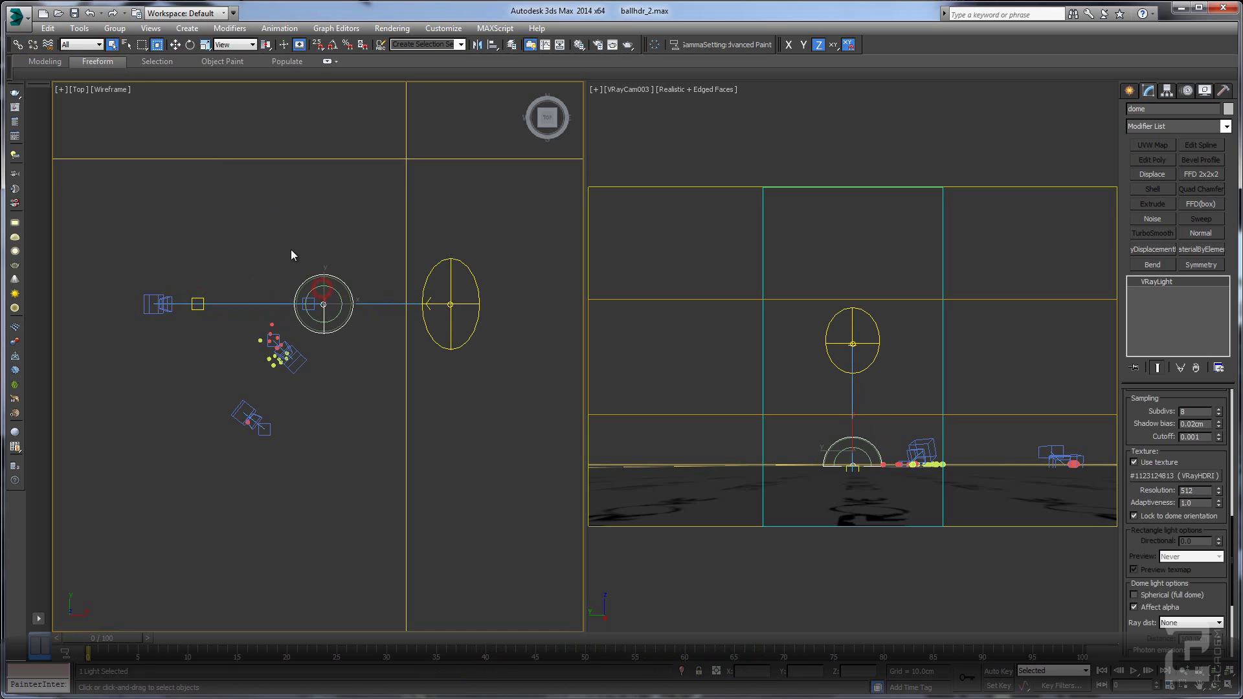
pyautogui.press('e')
pyautogui.moveTo(316, 285); pyautogui.dragTo(294, 270)
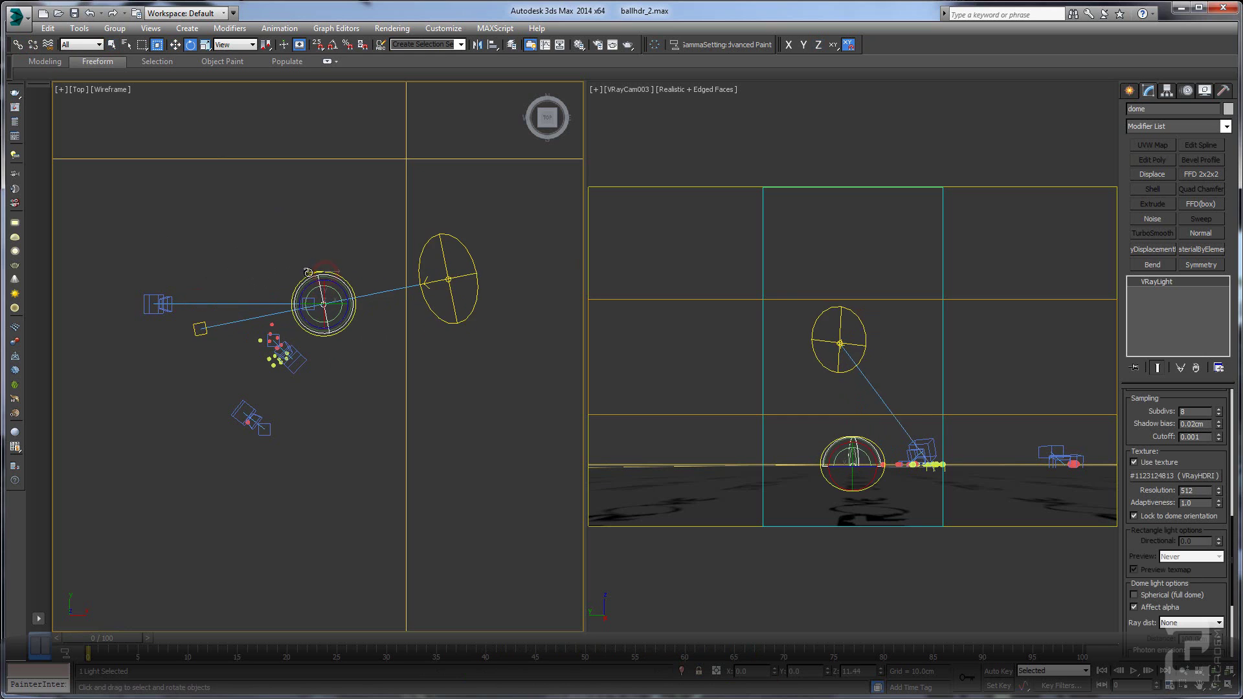
pyautogui.middleClick(829, 250)
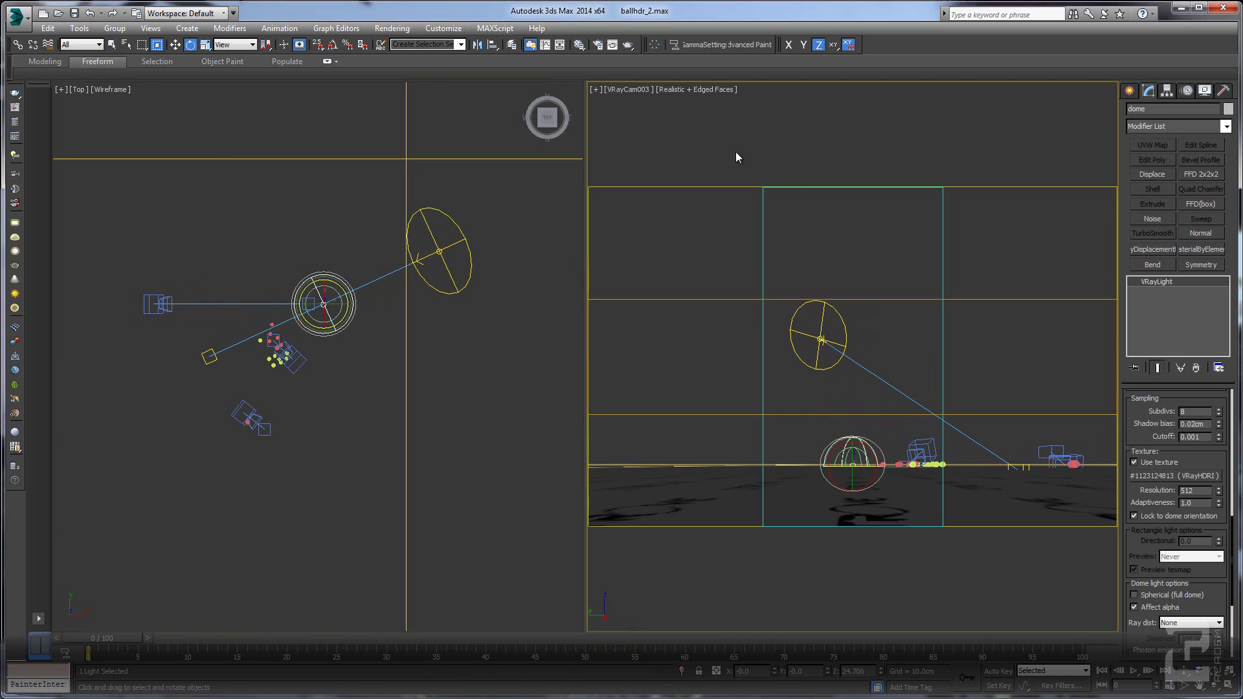
pyautogui.click(627, 48)
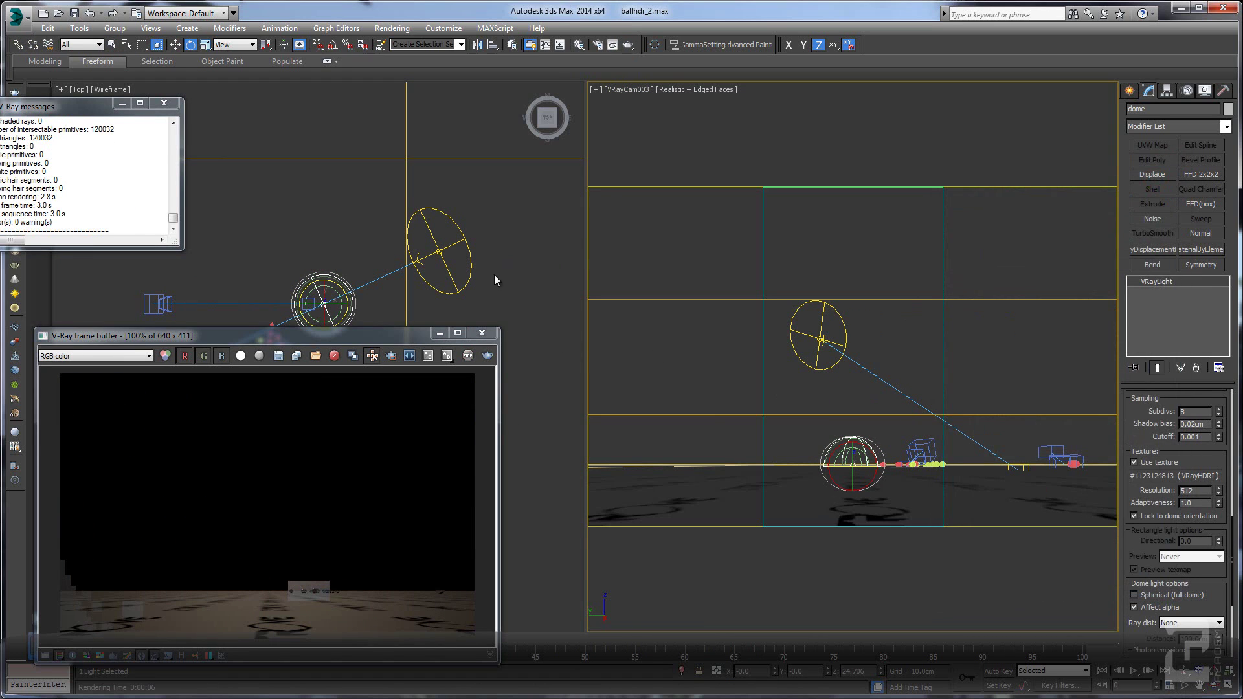
# Step: Turn the dome VRayLight On and re-render the camera view
pyautogui.click(495, 281)
pyautogui.click(322, 306)
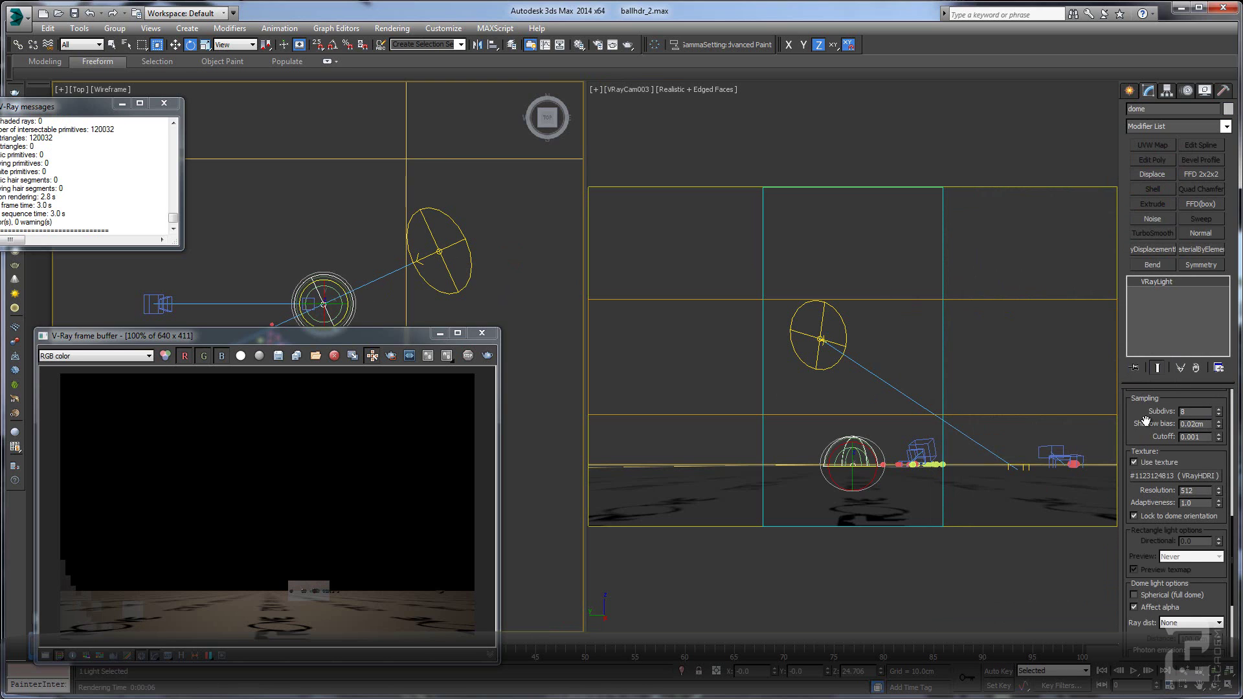
pyautogui.moveTo(1146, 420); pyautogui.dragTo(1118, 626)
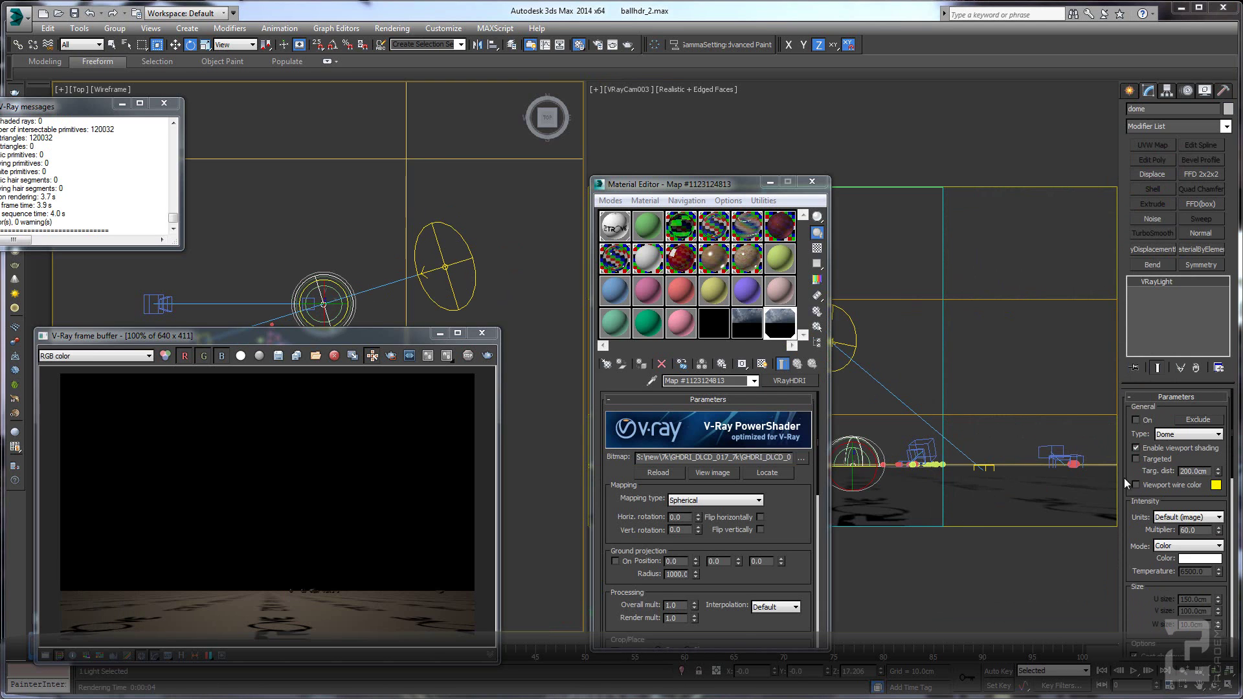
pyautogui.click(1138, 420)
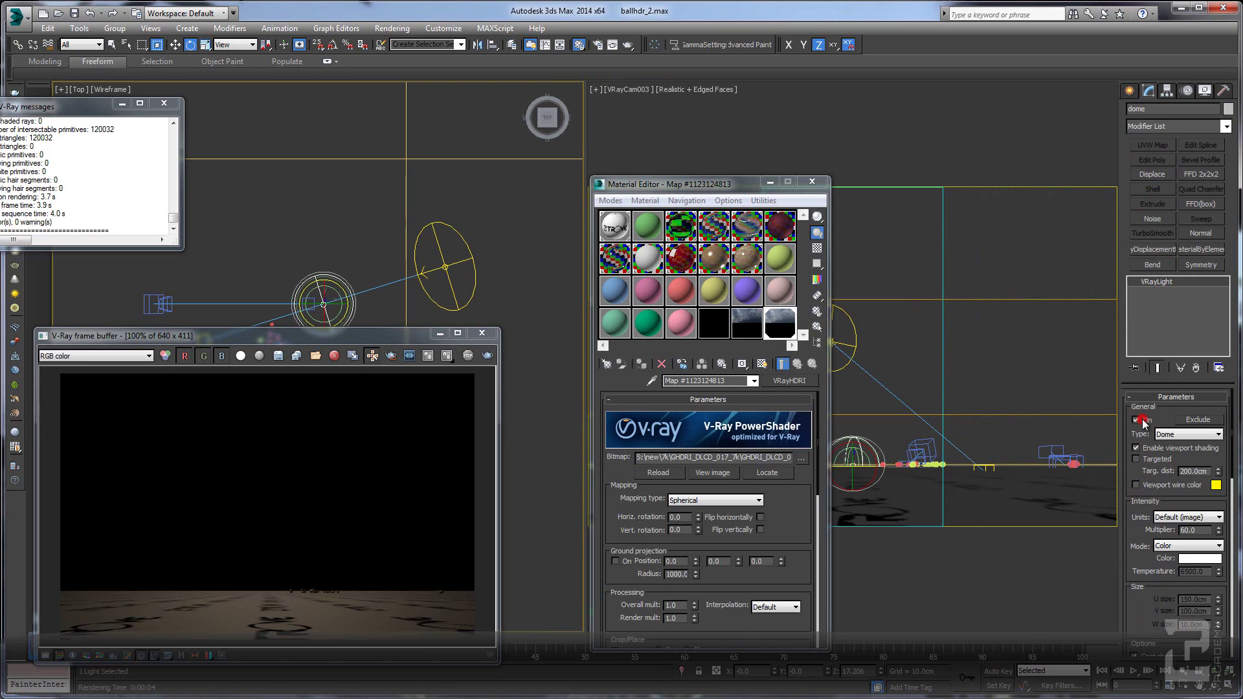
pyautogui.click(864, 296)
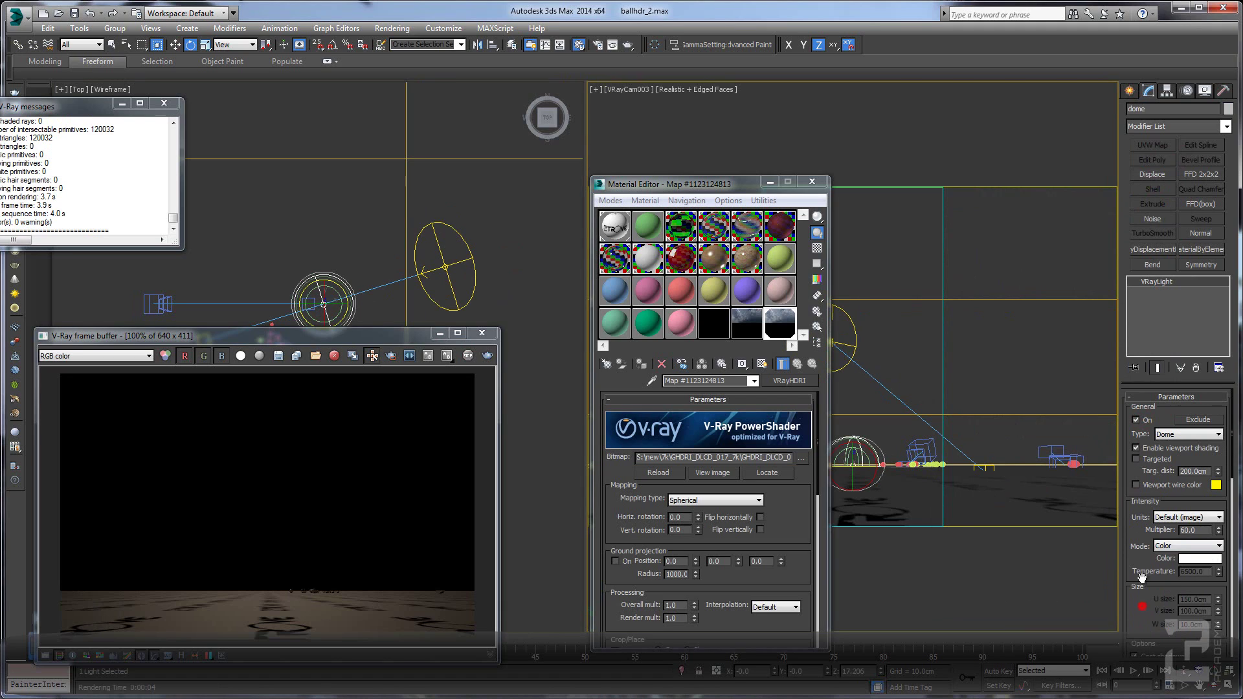
pyautogui.scroll(-2, 1142, 575)
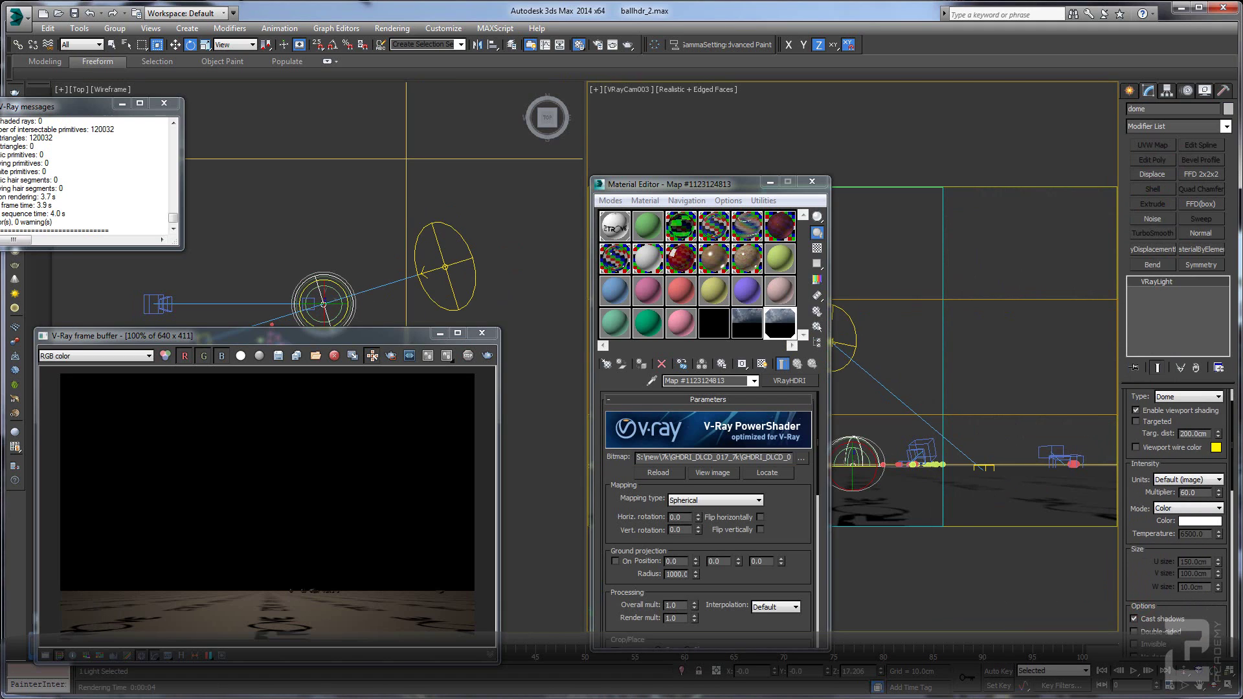
pyautogui.scroll(2, 1142, 486)
pyautogui.click(489, 355)
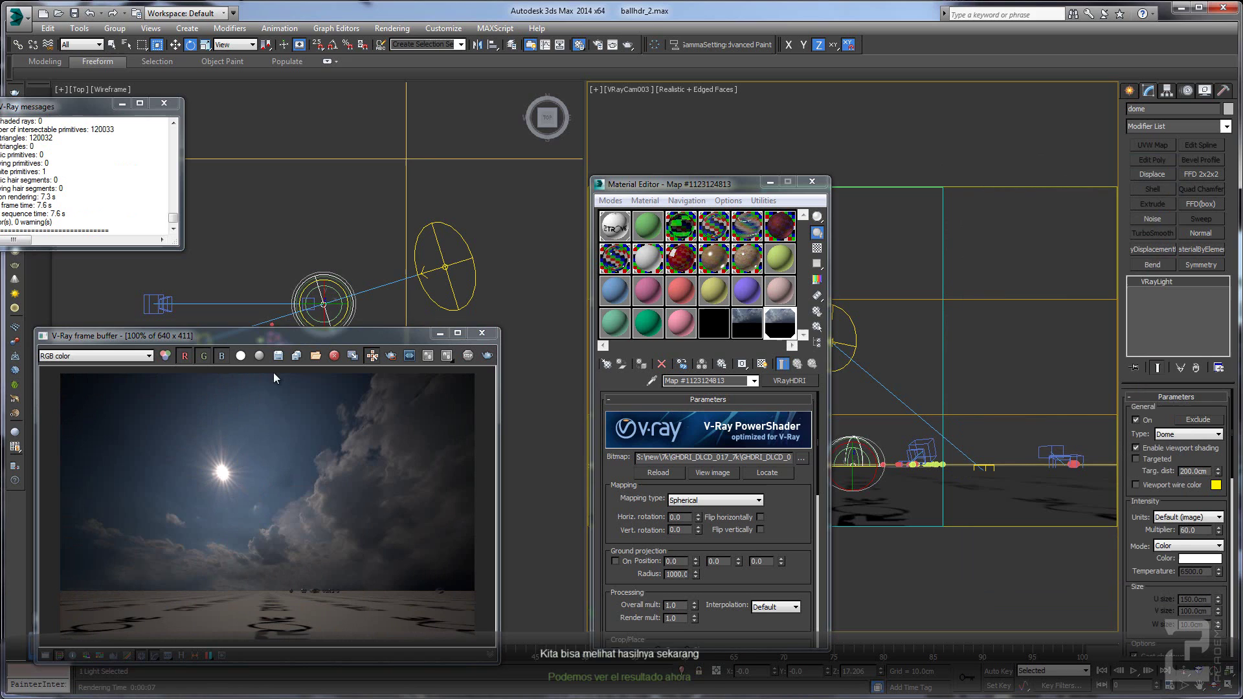
pyautogui.click(290, 244)
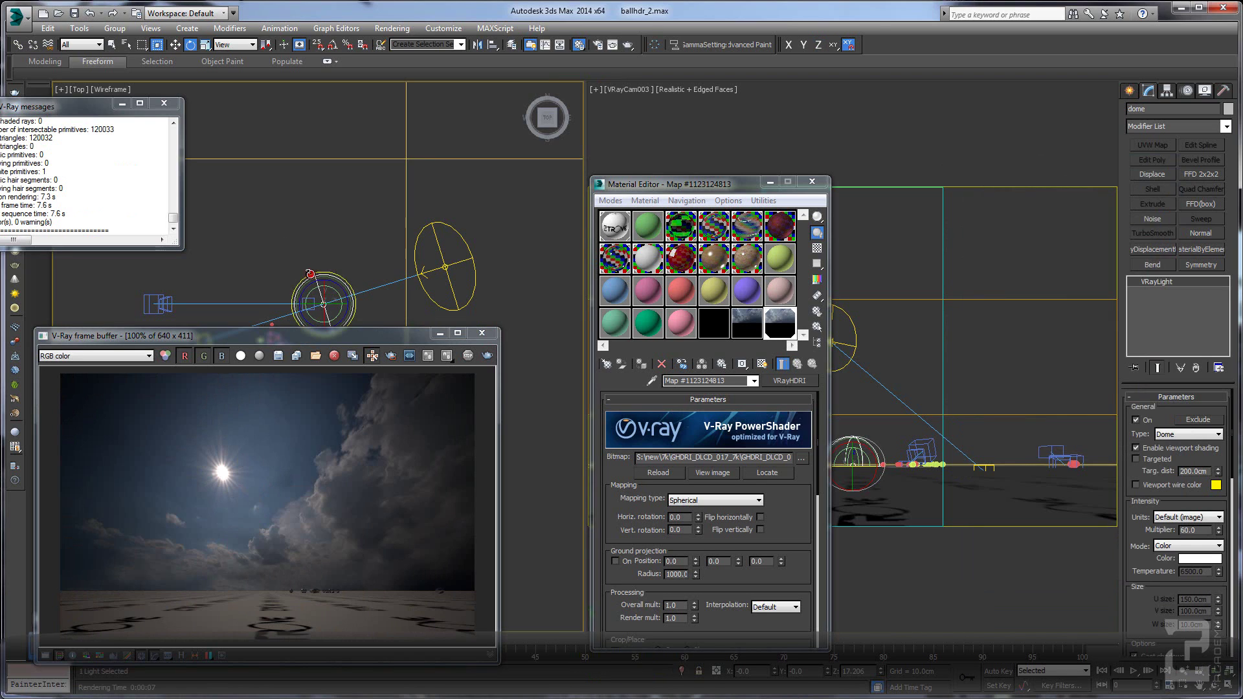
# Step: Test-render the rotated dome, close the frame buffer, then undo a further dome rotation
pyautogui.moveTo(310, 273); pyautogui.dragTo(410, 287)
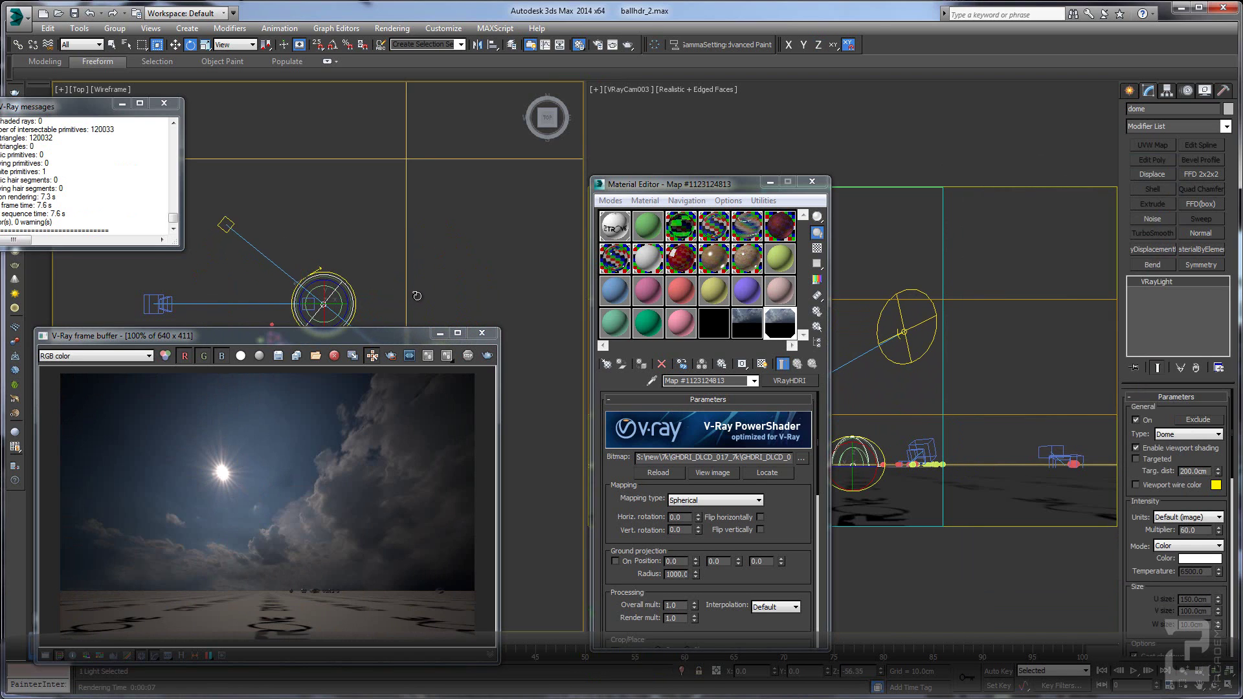
pyautogui.click(487, 355)
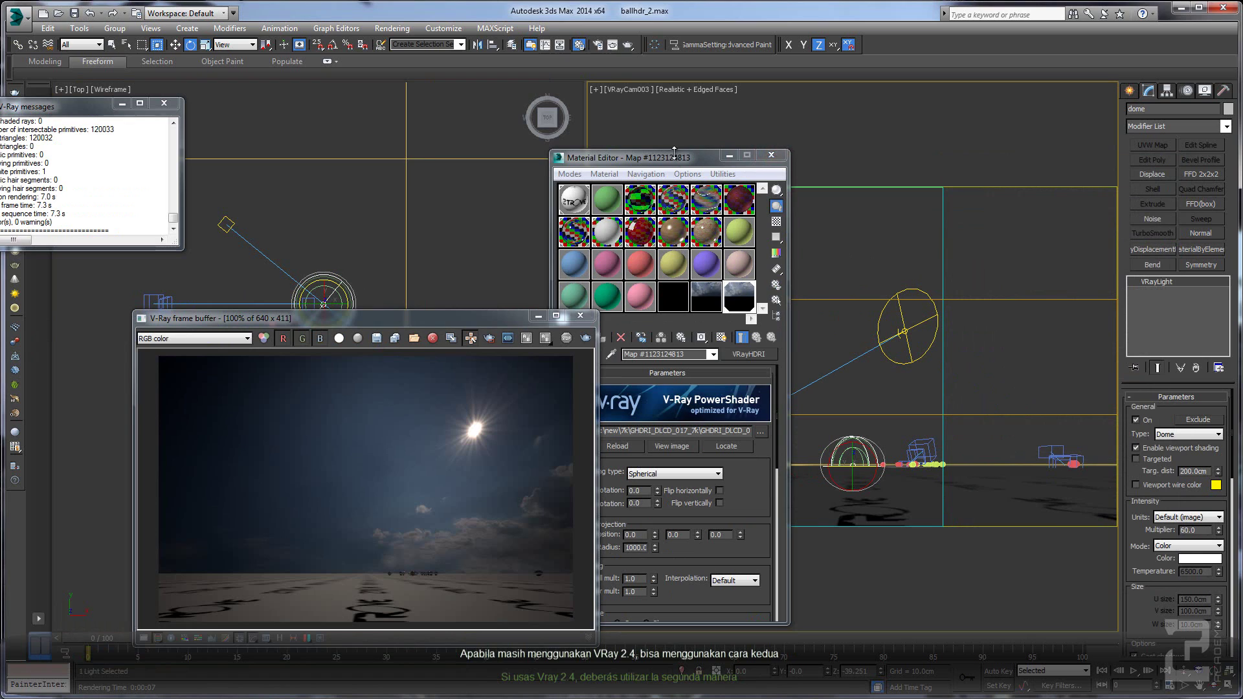
pyautogui.moveTo(761, 161); pyautogui.dragTo(781, 156)
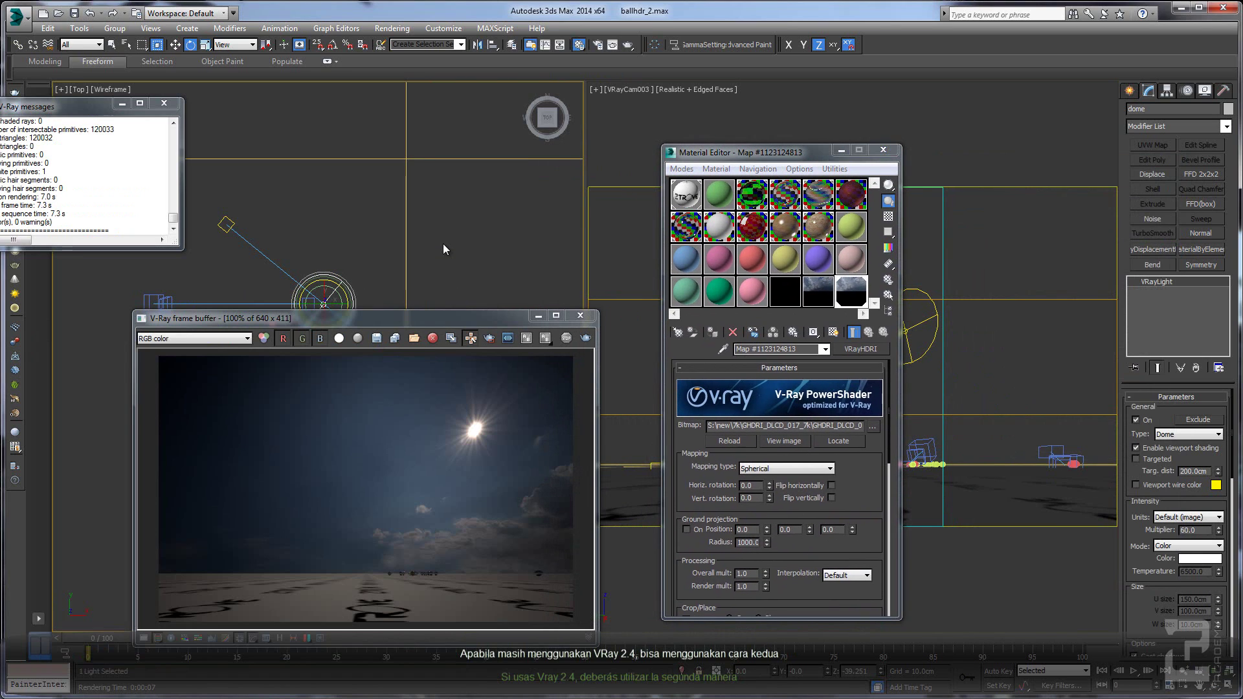
pyautogui.click(580, 316)
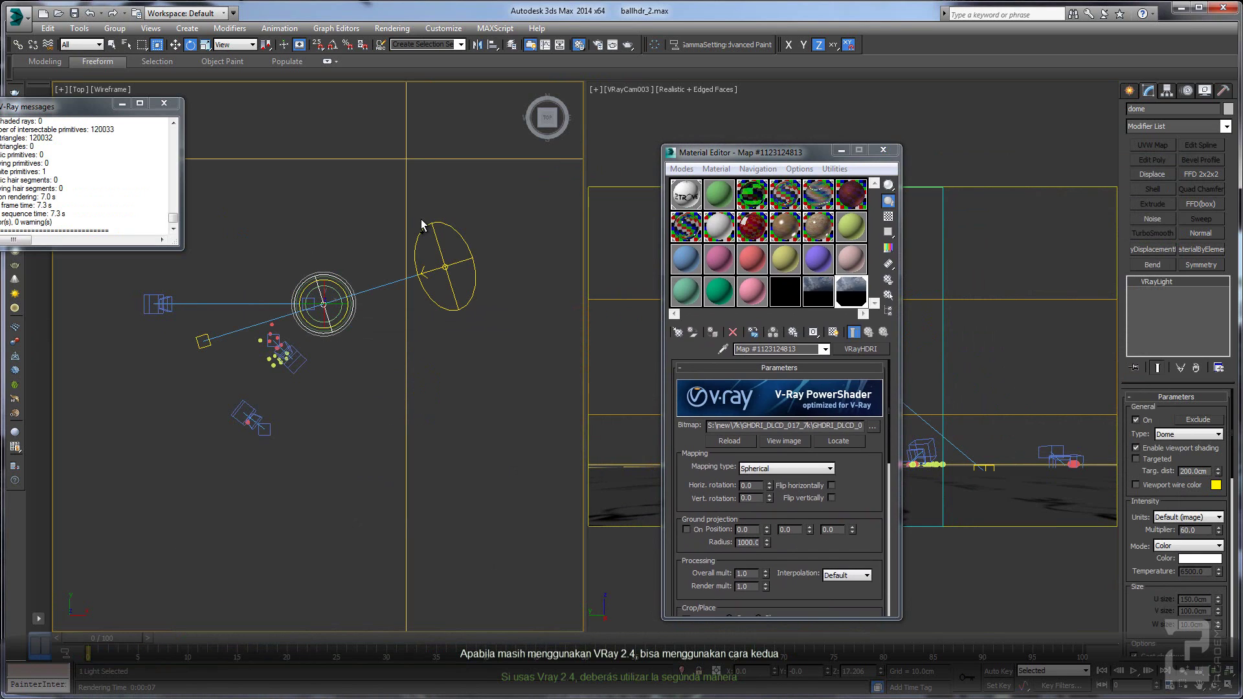
pyautogui.moveTo(423, 228); pyautogui.dragTo(422, 225)
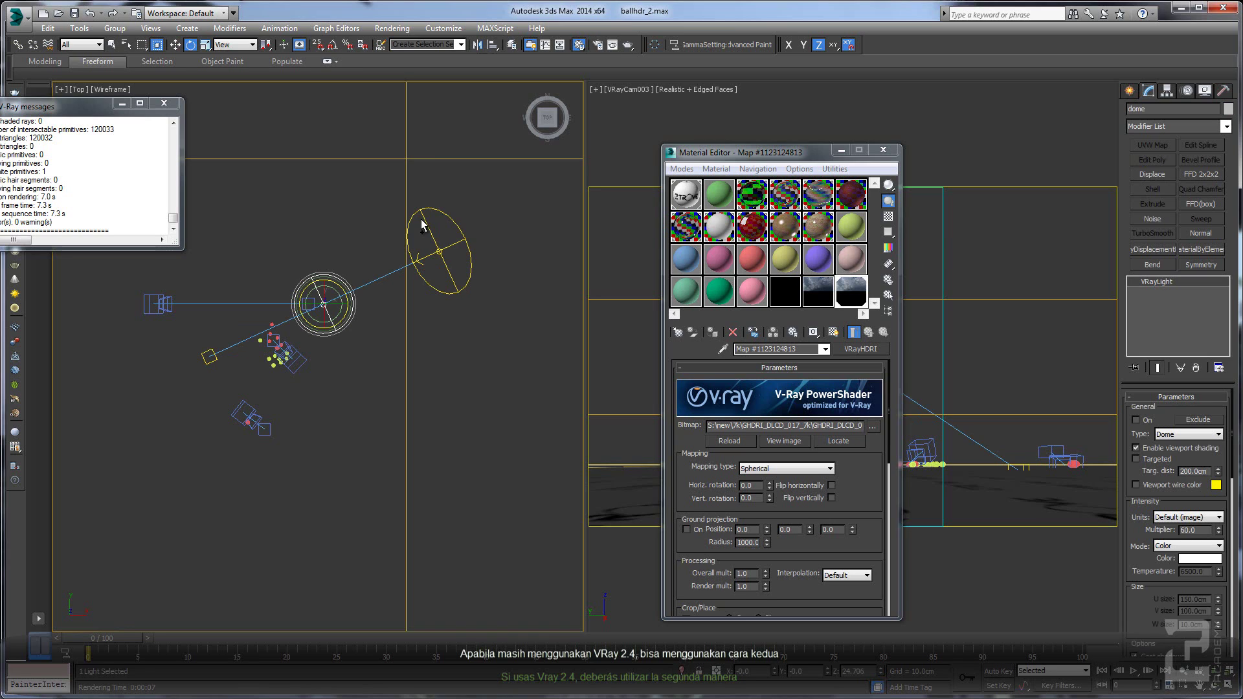
pyautogui.hotkey('ctrl', 'z')
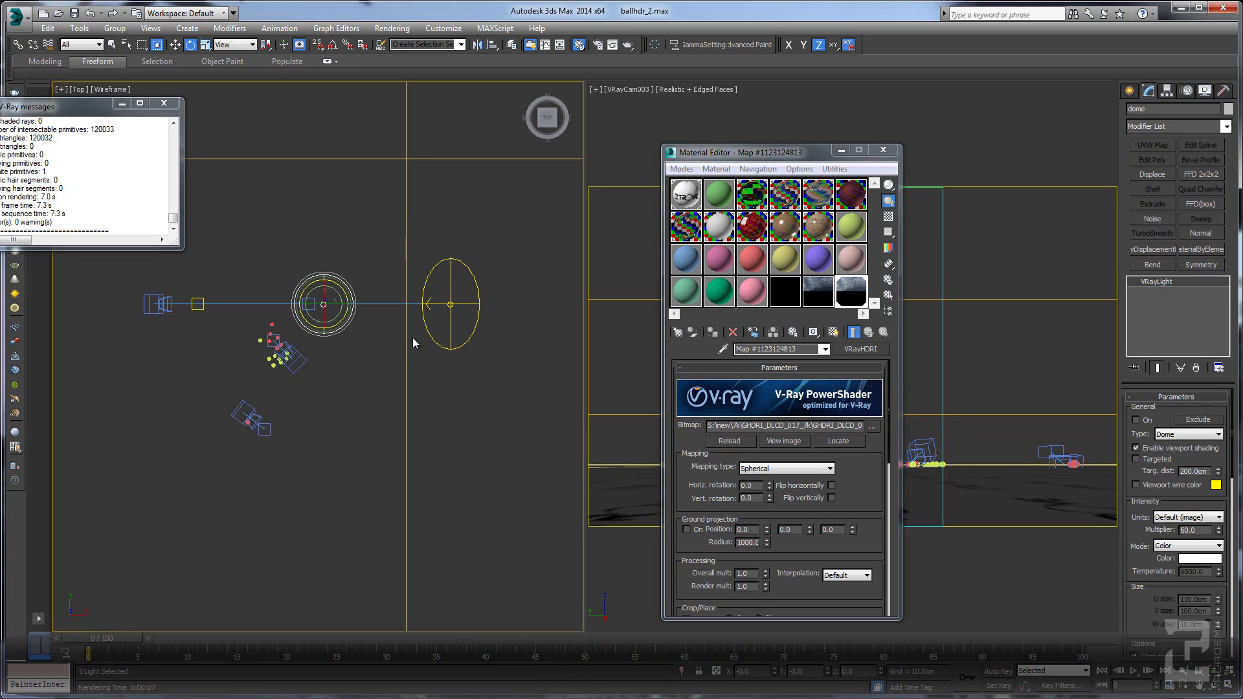
# Step: Select the VRay Sun and its target and link both to the dome light
pyautogui.moveTo(768, 153); pyautogui.dragTo(921, 126)
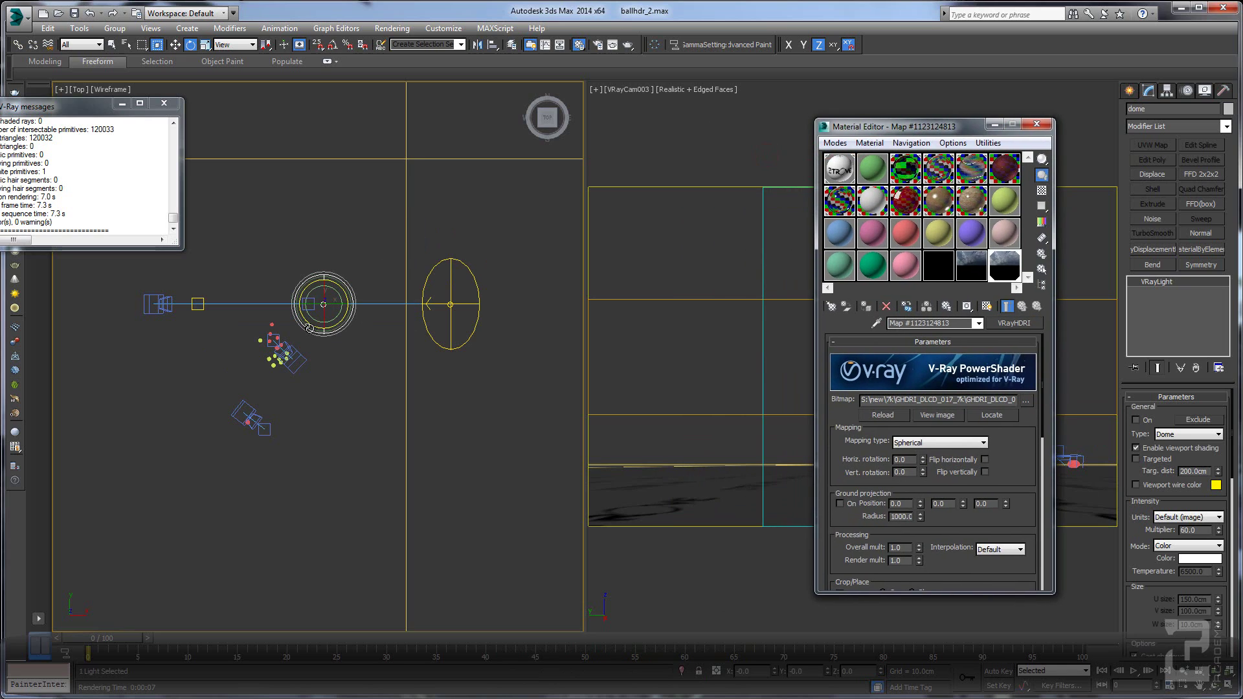
pyautogui.scroll(1, 231, 314)
pyautogui.scroll(-1, 220, 307)
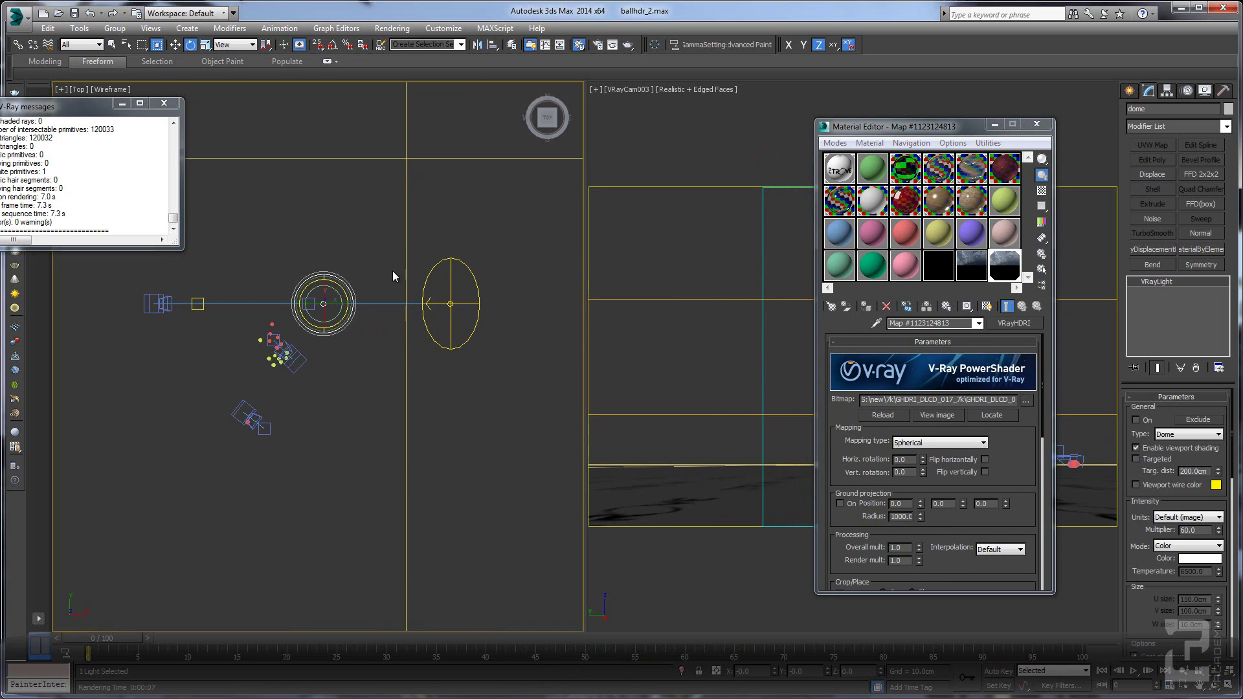
pyautogui.click(449, 292)
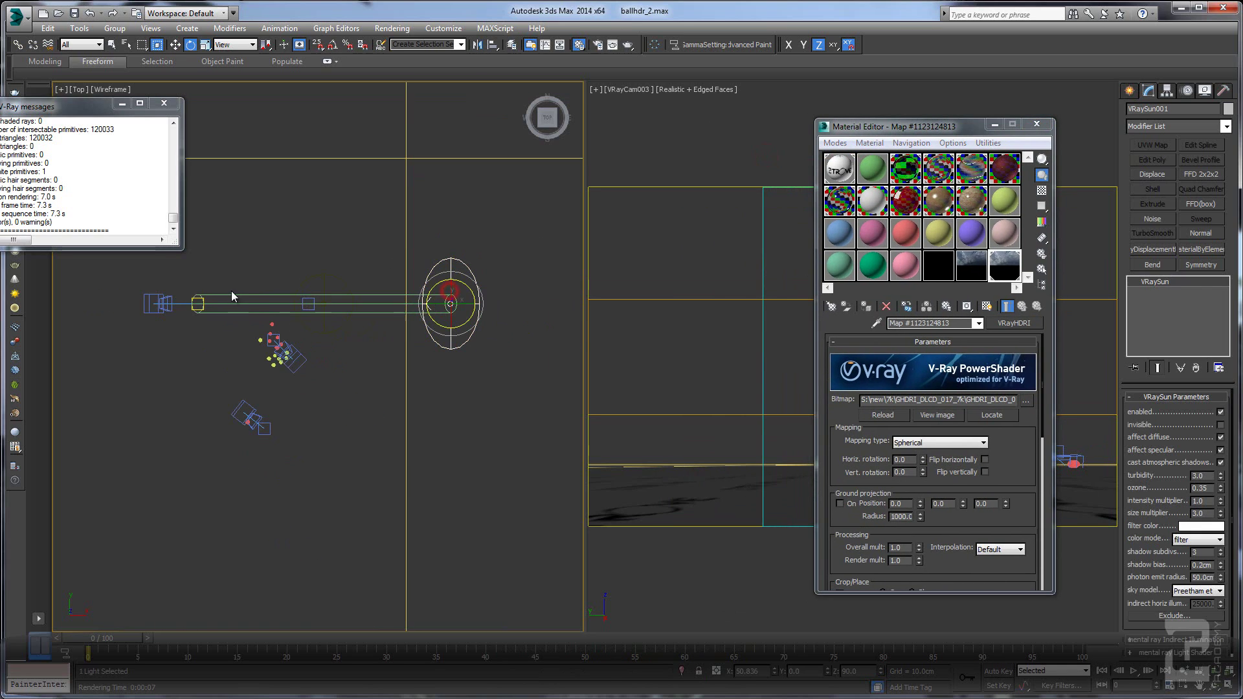
pyautogui.click(194, 301)
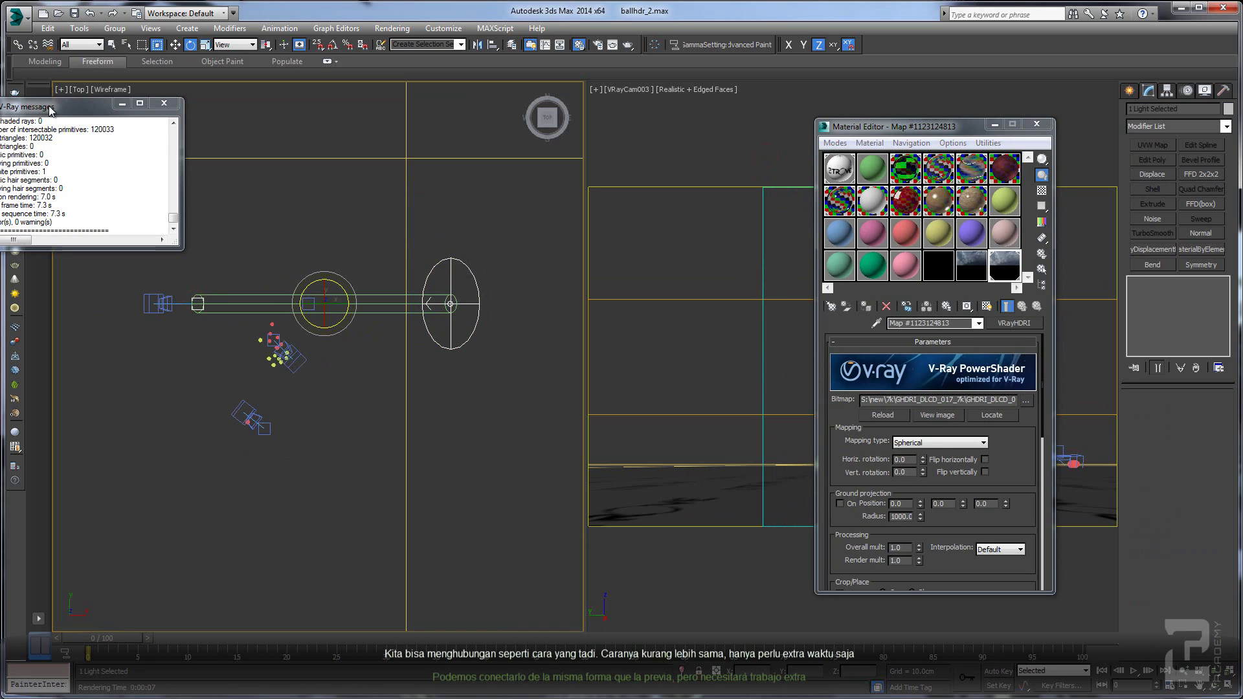
pyautogui.click(20, 49)
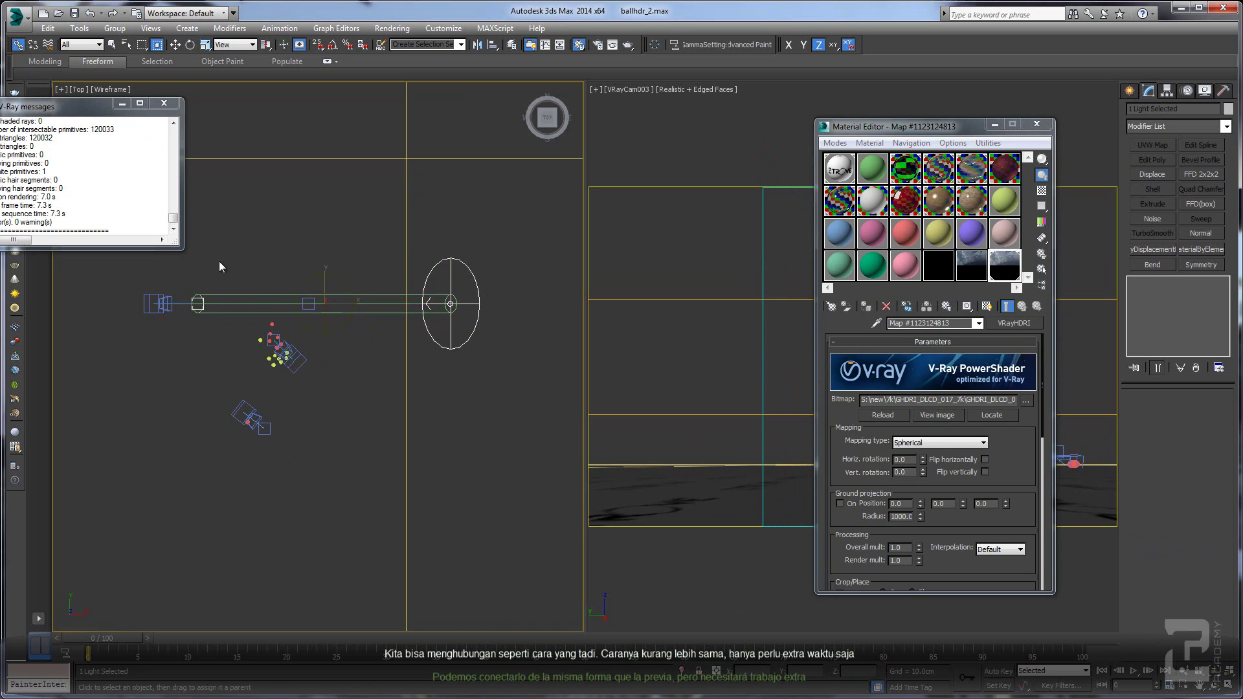
pyautogui.click(112, 44)
pyautogui.click(449, 303)
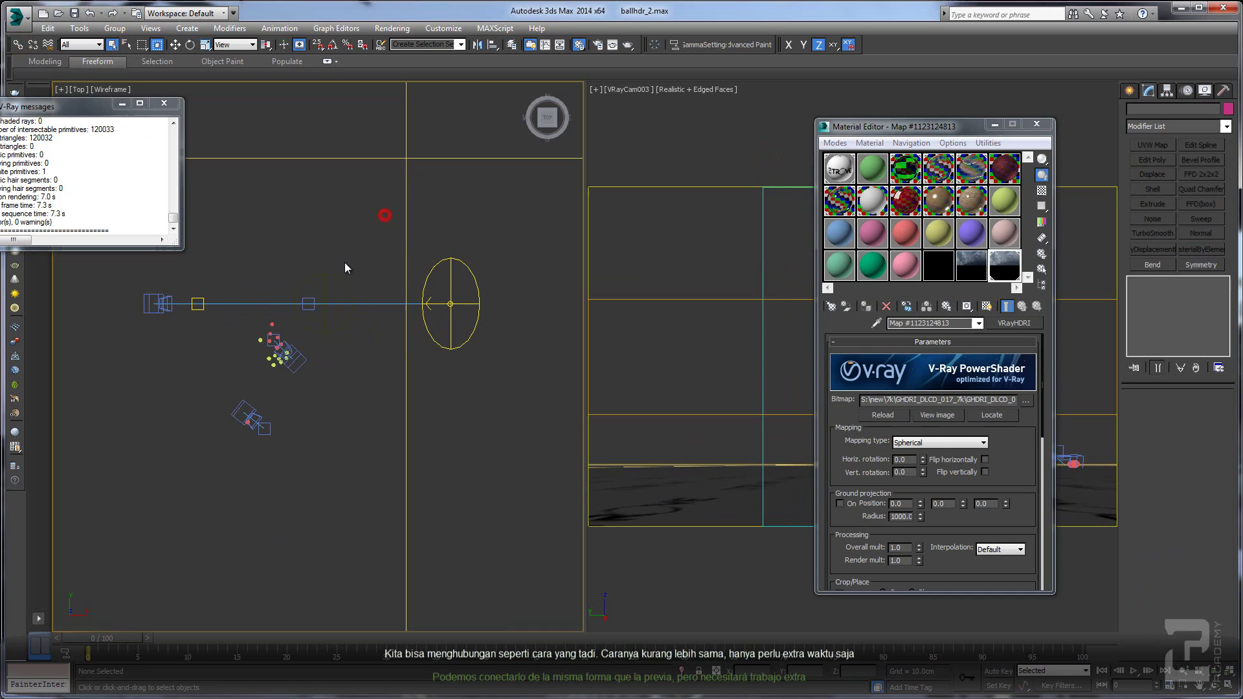
pyautogui.click(324, 284)
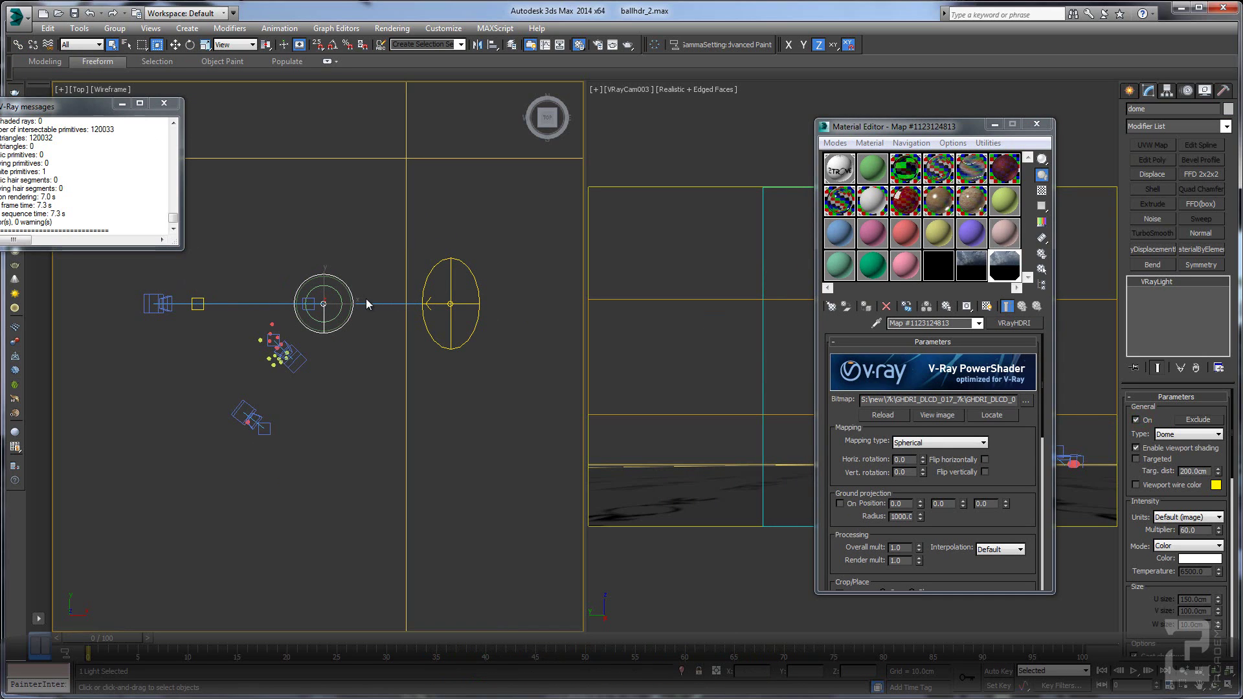
pyautogui.click(197, 303)
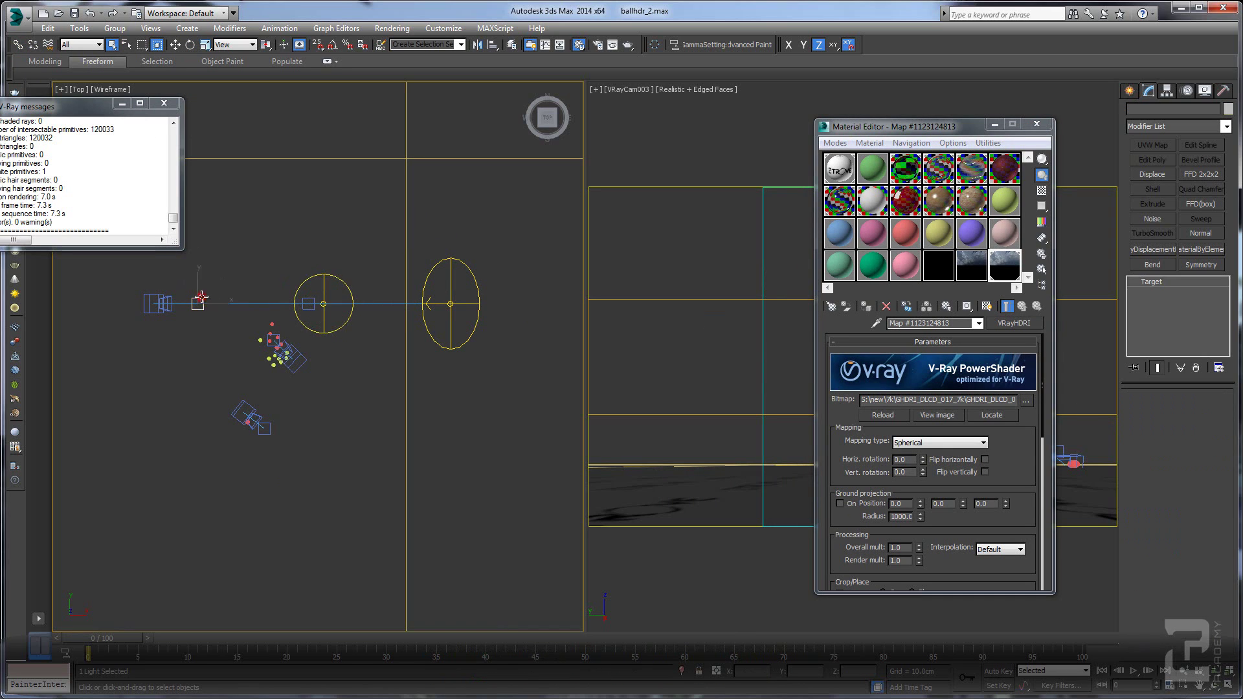
pyautogui.click(450, 285)
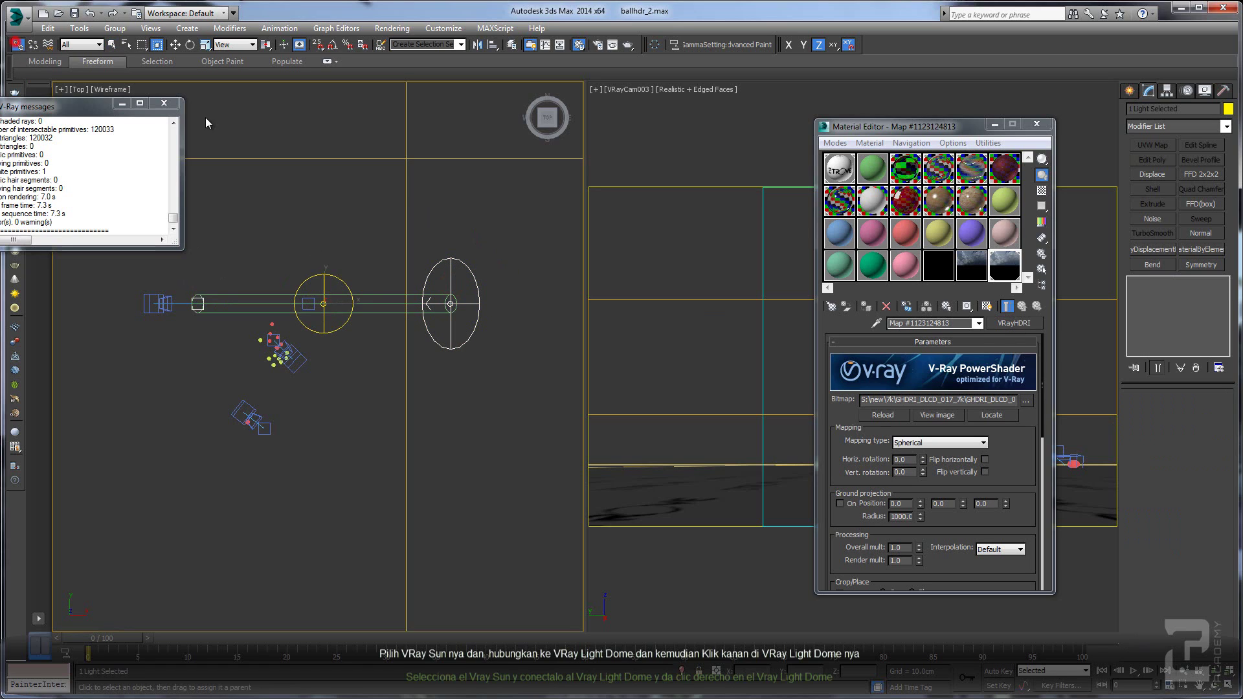
pyautogui.moveTo(197, 303)
pyautogui.mouseDown()
pyautogui.moveTo(321, 292)
pyautogui.moveTo(302, 255)
pyautogui.mouseUp()
pyautogui.click(323, 287)
# Step: Wire the dome's Transform > Rotation > Z Rotation to Object > Texture > horizontalRotation
pyautogui.rightClick(323, 288)
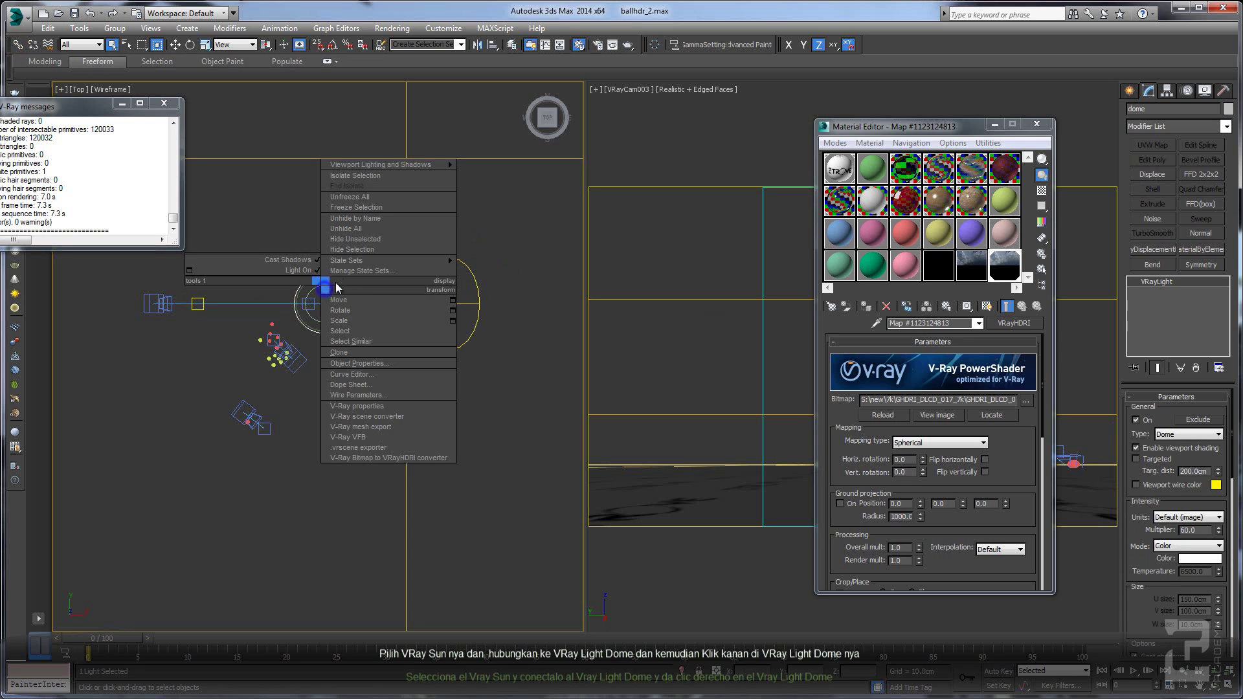
pyautogui.click(387, 396)
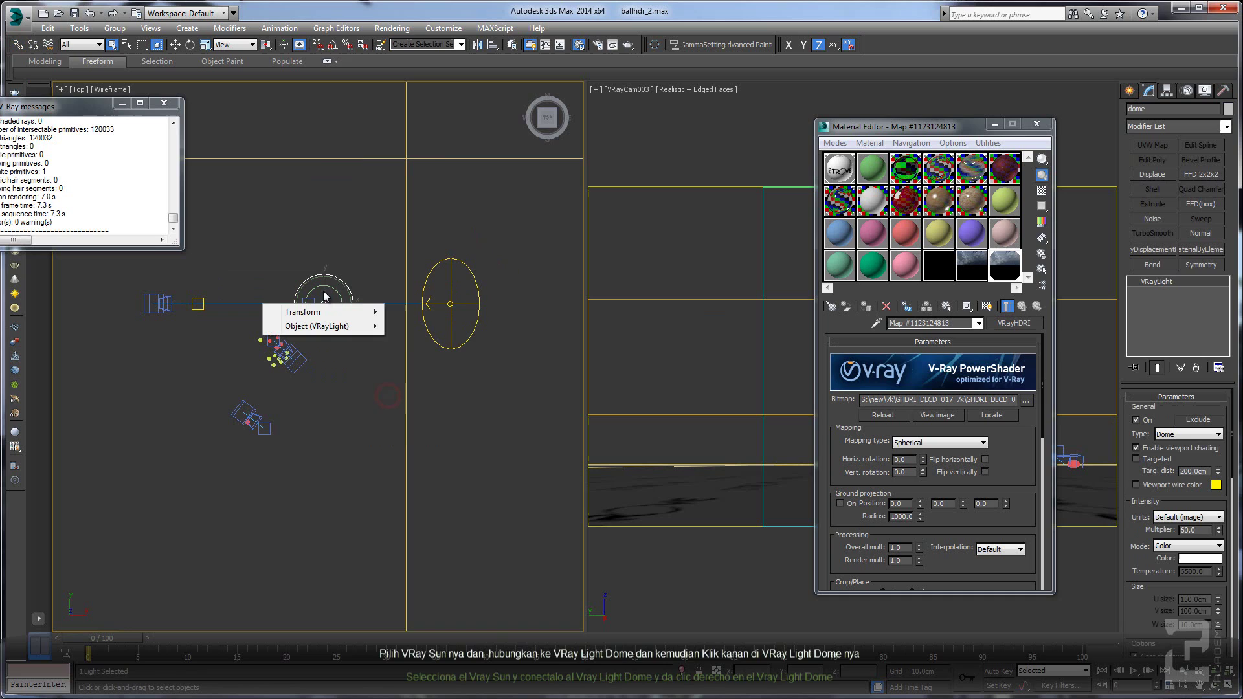
pyautogui.moveTo(313, 311)
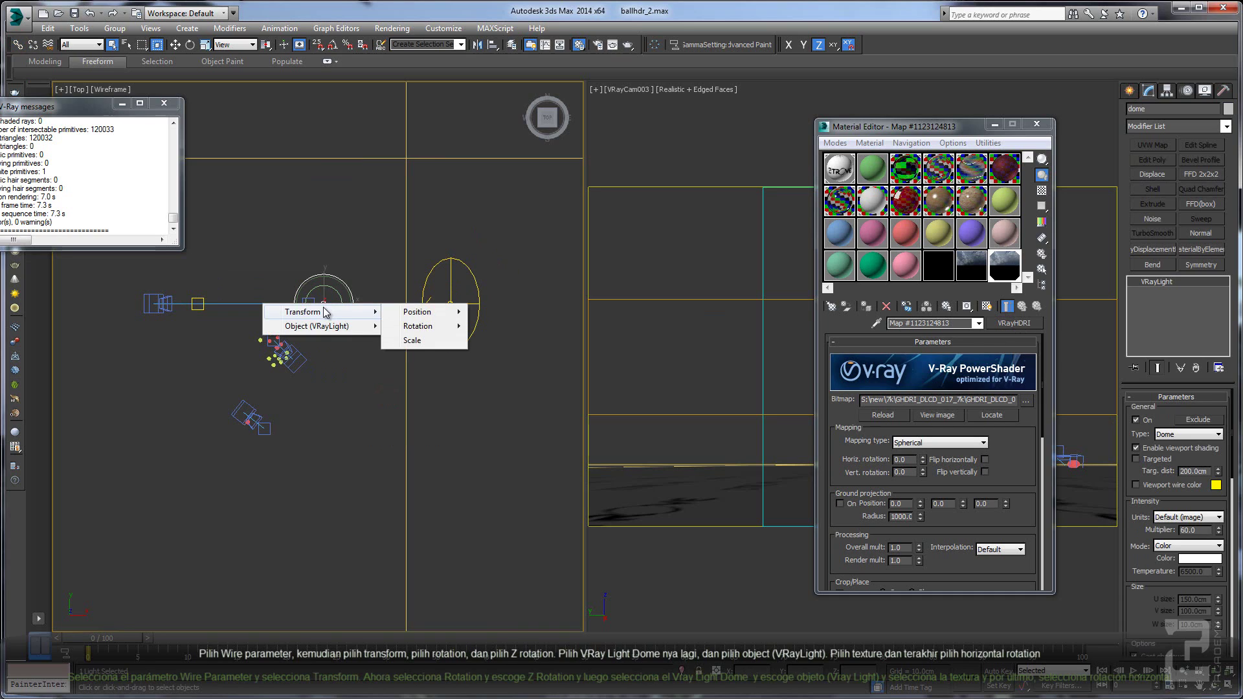
pyautogui.moveTo(417, 327)
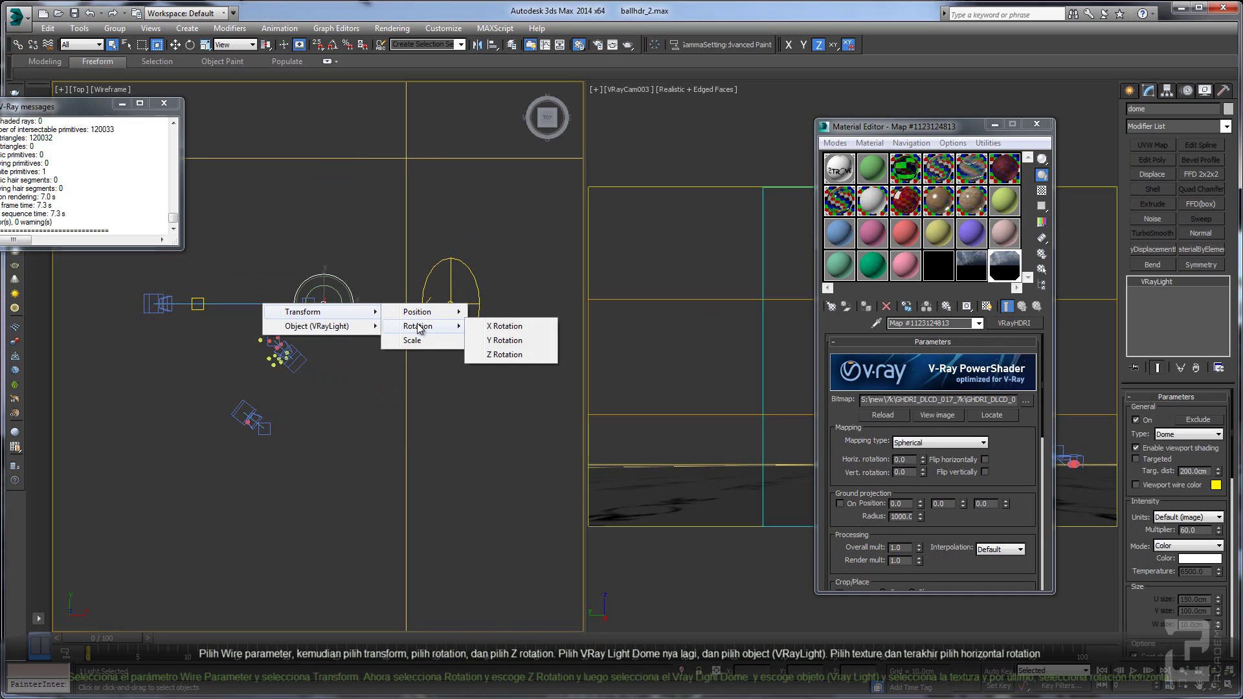
pyautogui.click(490, 358)
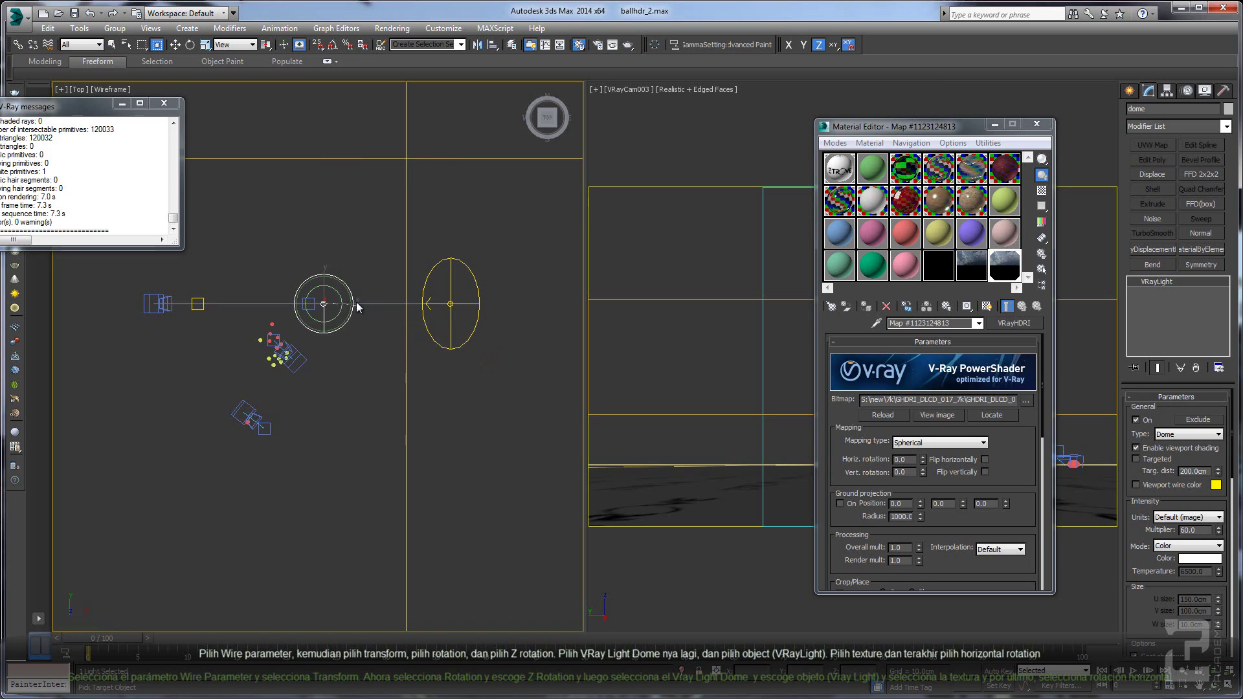
pyautogui.click(331, 277)
pyautogui.moveTo(323, 298)
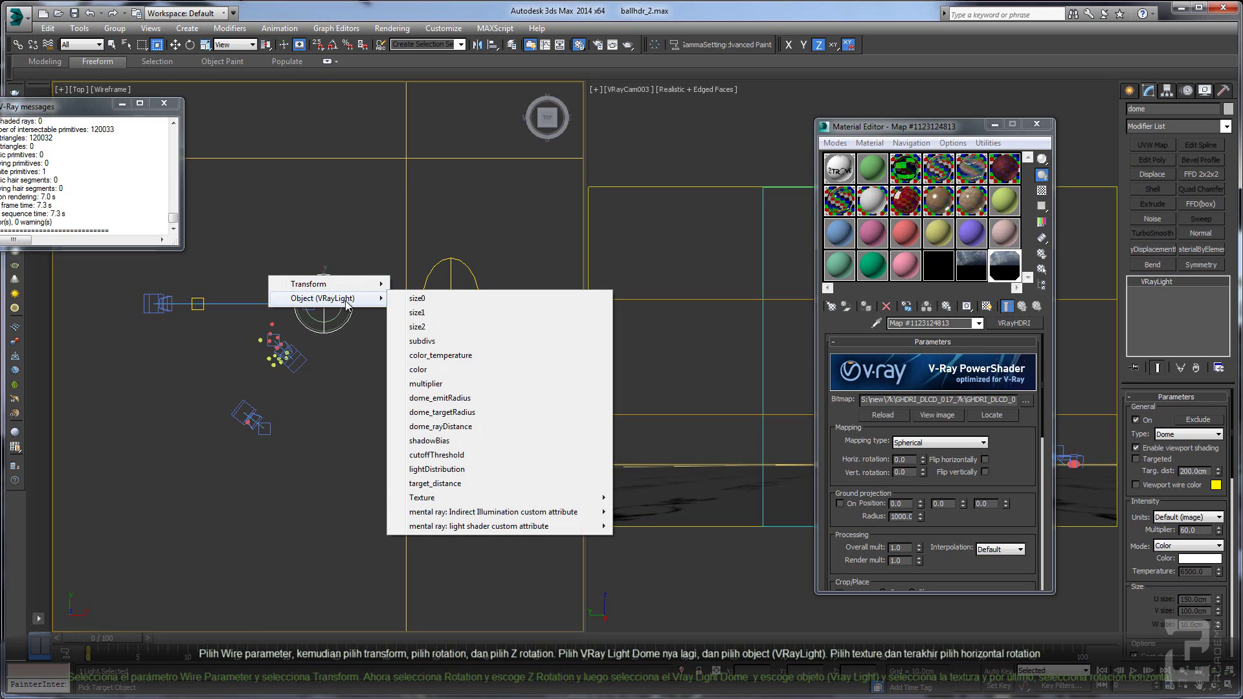
pyautogui.moveTo(422, 498)
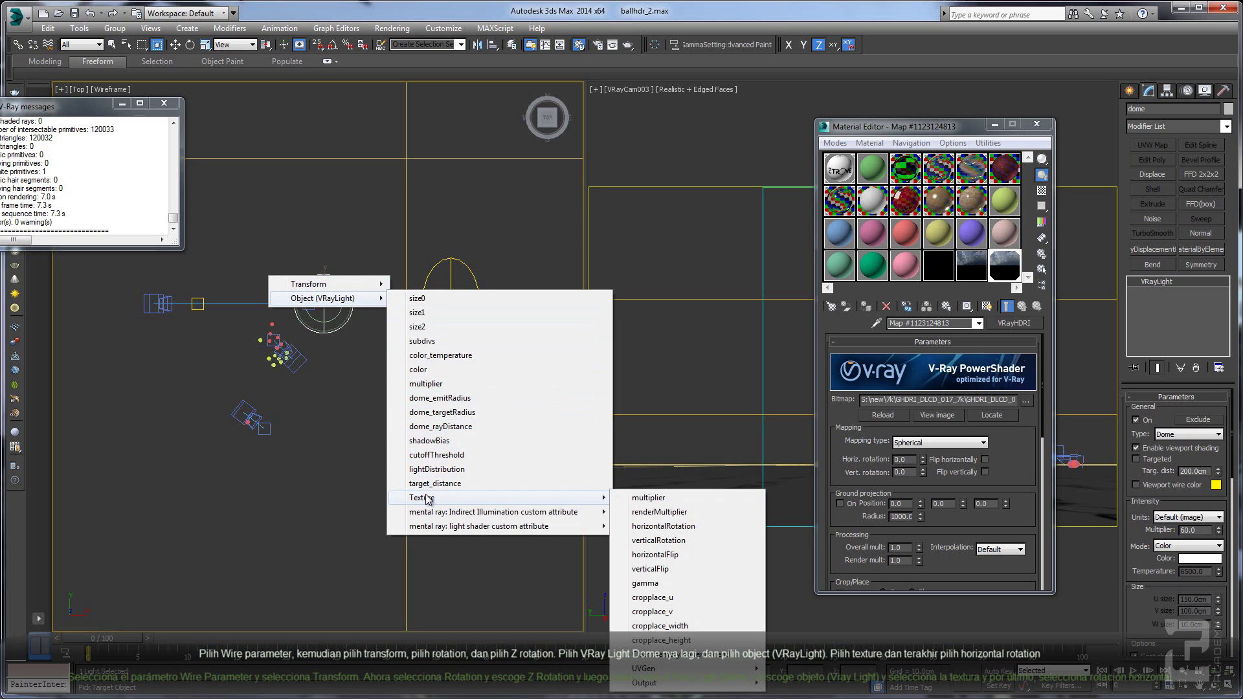
pyautogui.click(644, 529)
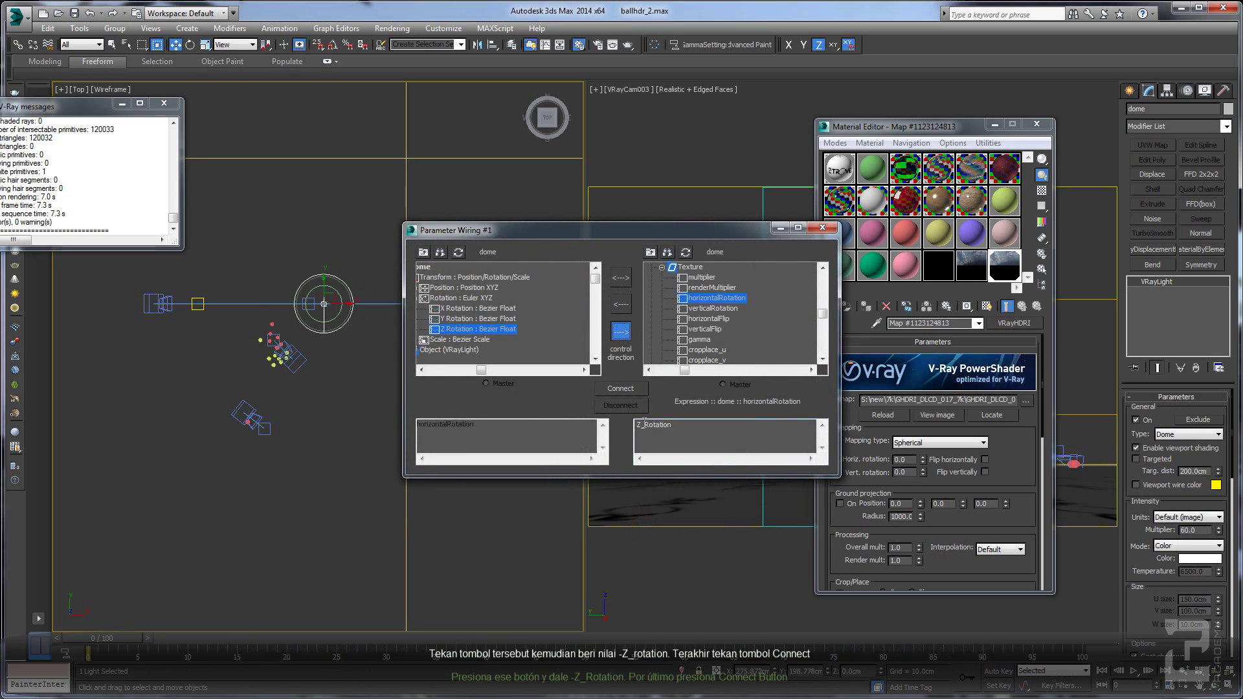
pyautogui.write('-')
# Step: Set the expression to -Z_Rotation, connect the wiring, and close Parameter Wiring
pyautogui.click(638, 425)
pyautogui.click(625, 388)
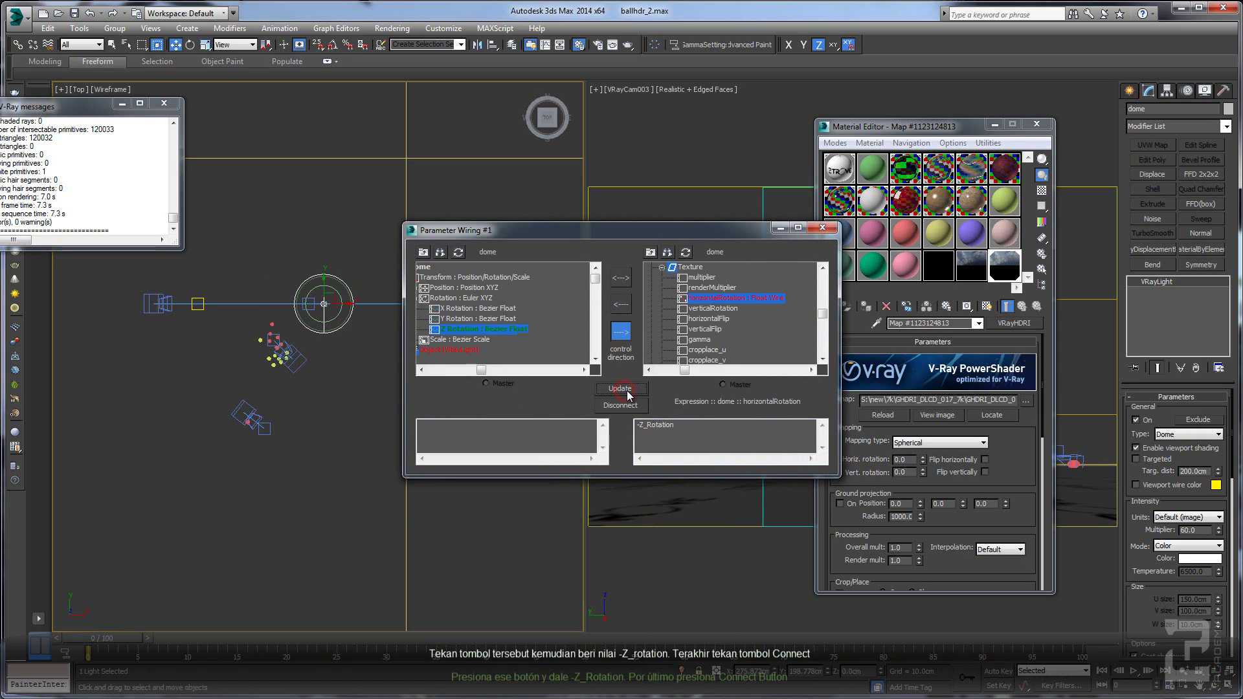
pyautogui.click(840, 230)
pyautogui.scroll(-5, 1166, 486)
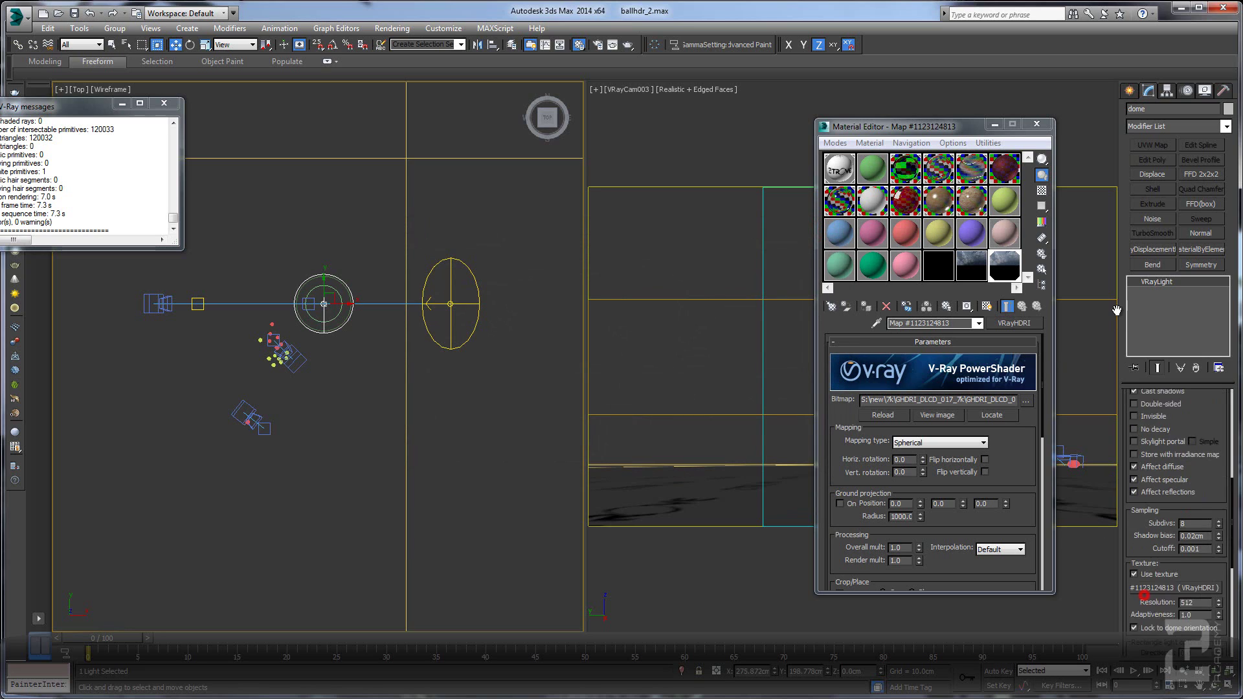
pyautogui.scroll(-3, 1117, 311)
pyautogui.scroll(-3, 1130, 509)
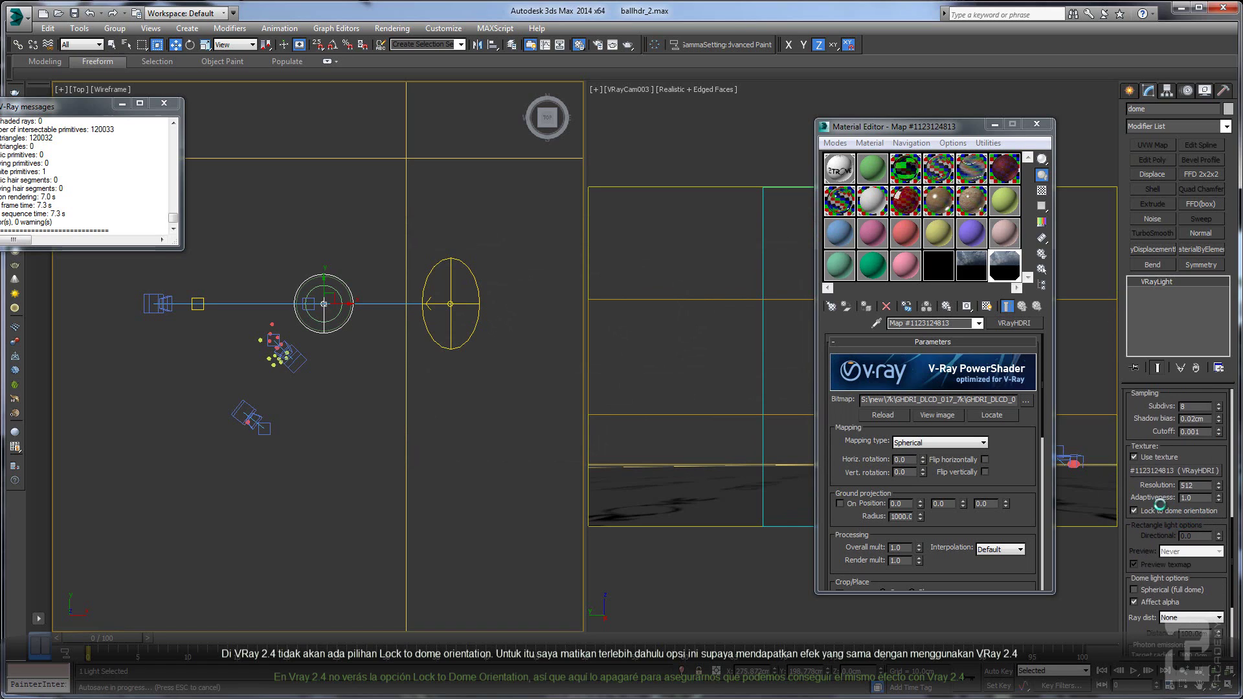
# Step: Uncheck the dome light's Lock to dome orientation, then make VRayCam003 the active view
pyautogui.click(1134, 512)
pyautogui.moveTo(1138, 494); pyautogui.dragTo(1133, 581)
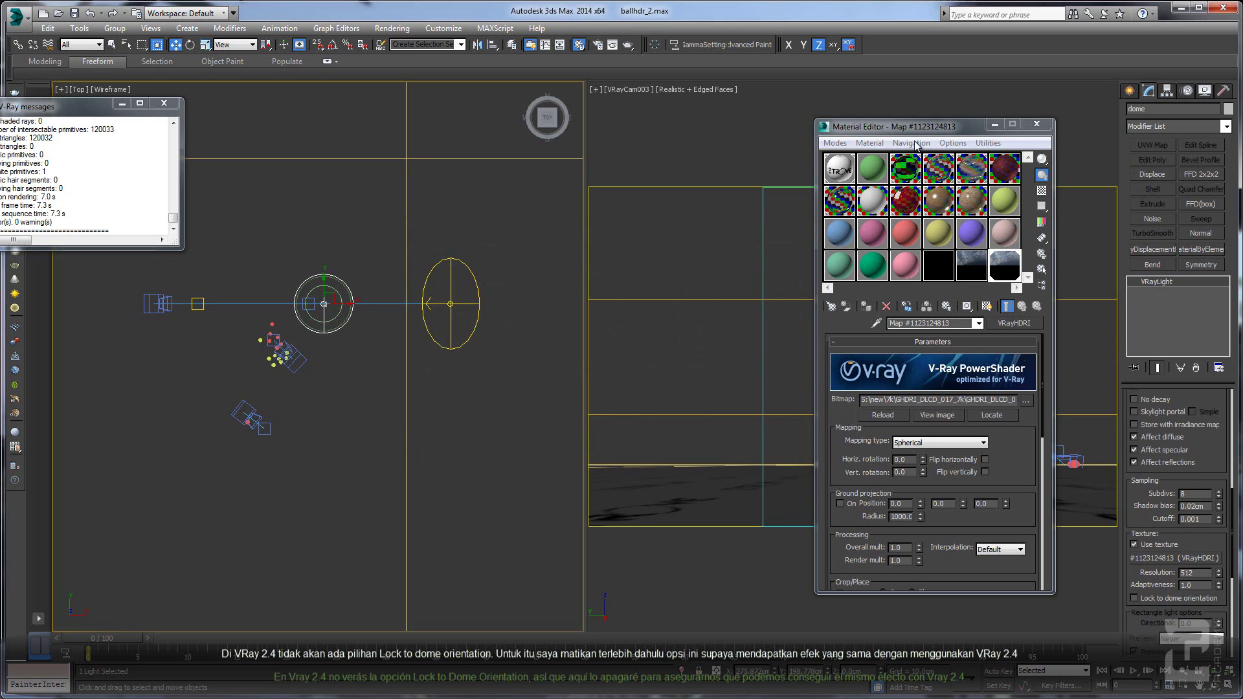
pyautogui.moveTo(924, 127); pyautogui.dragTo(585, 146)
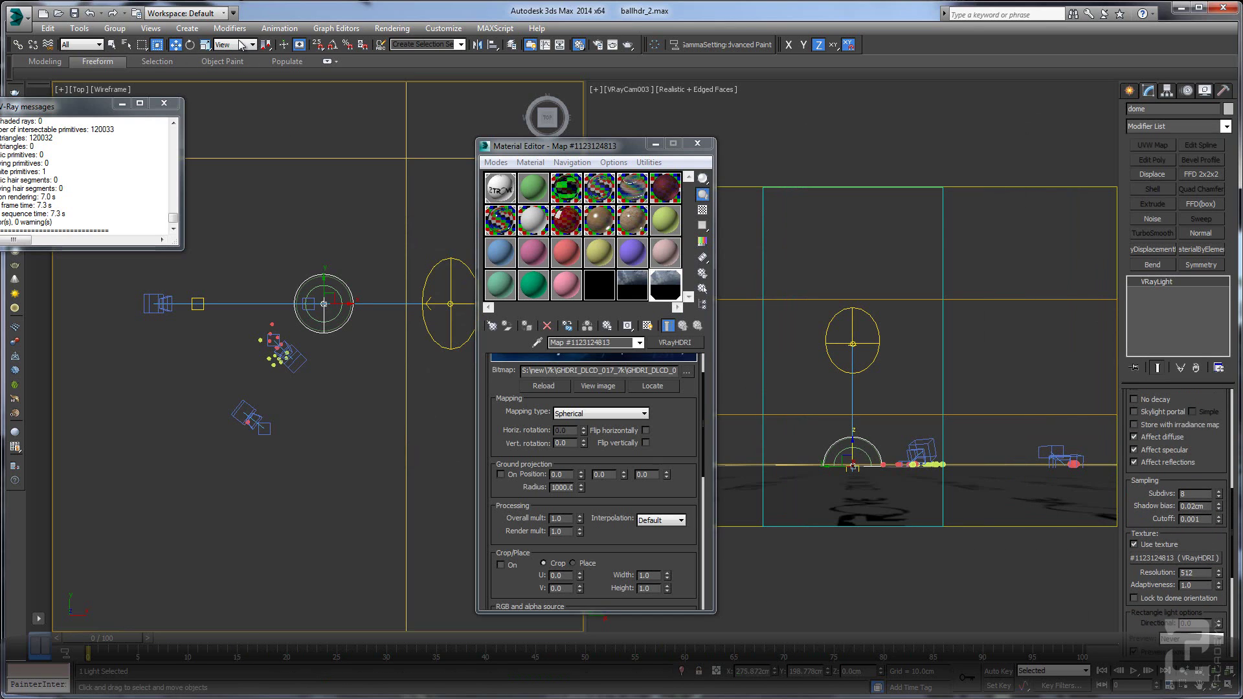
pyautogui.click(191, 46)
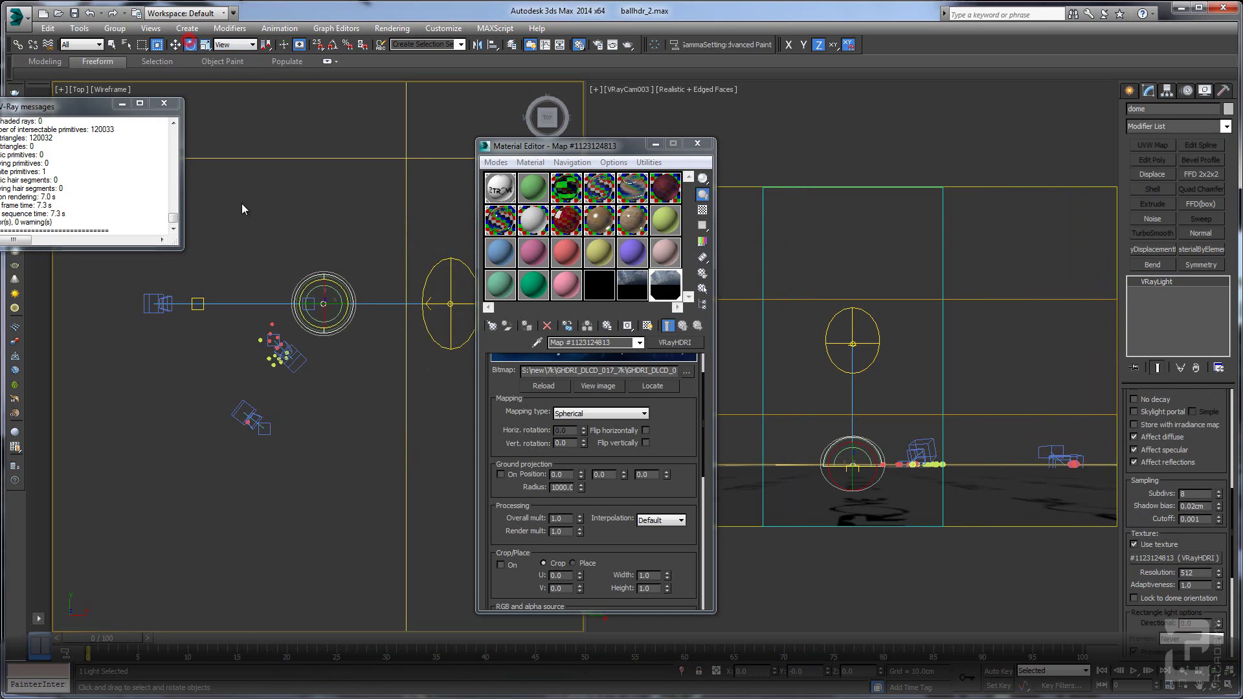
pyautogui.click(855, 340)
# Step: Render the camera view, rotate the dome light around its vertical axis, then render again
pyautogui.click(626, 46)
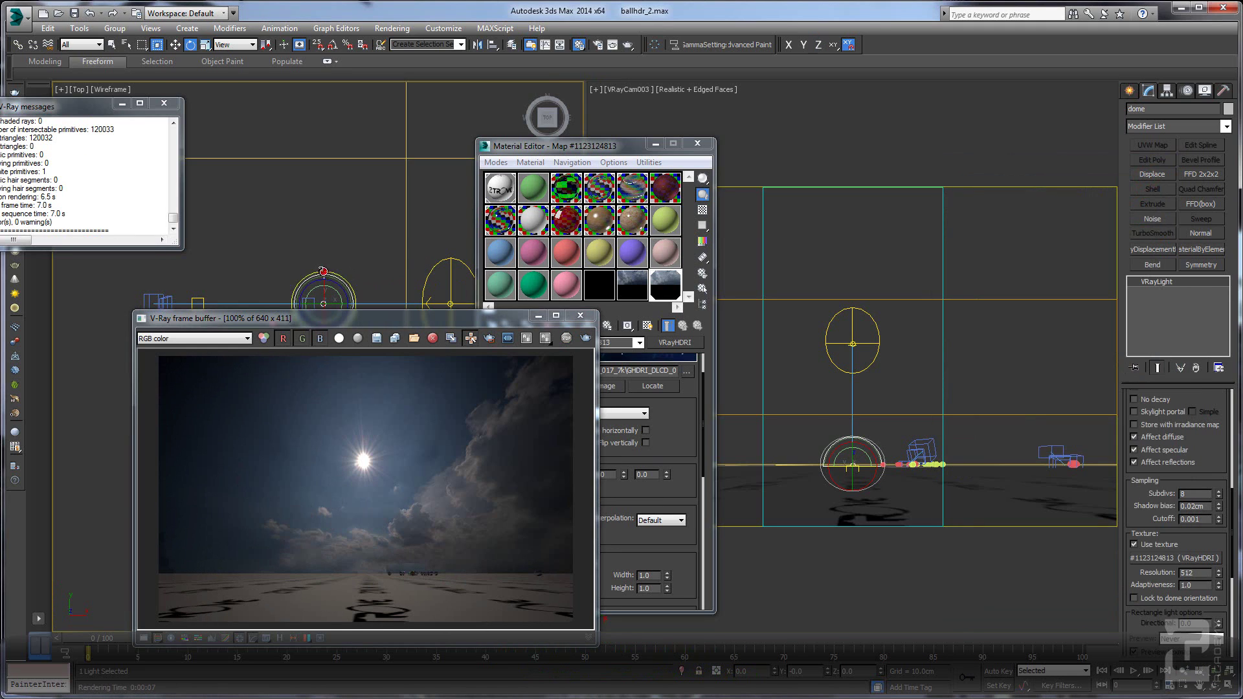
pyautogui.moveTo(324, 270); pyautogui.dragTo(394, 323)
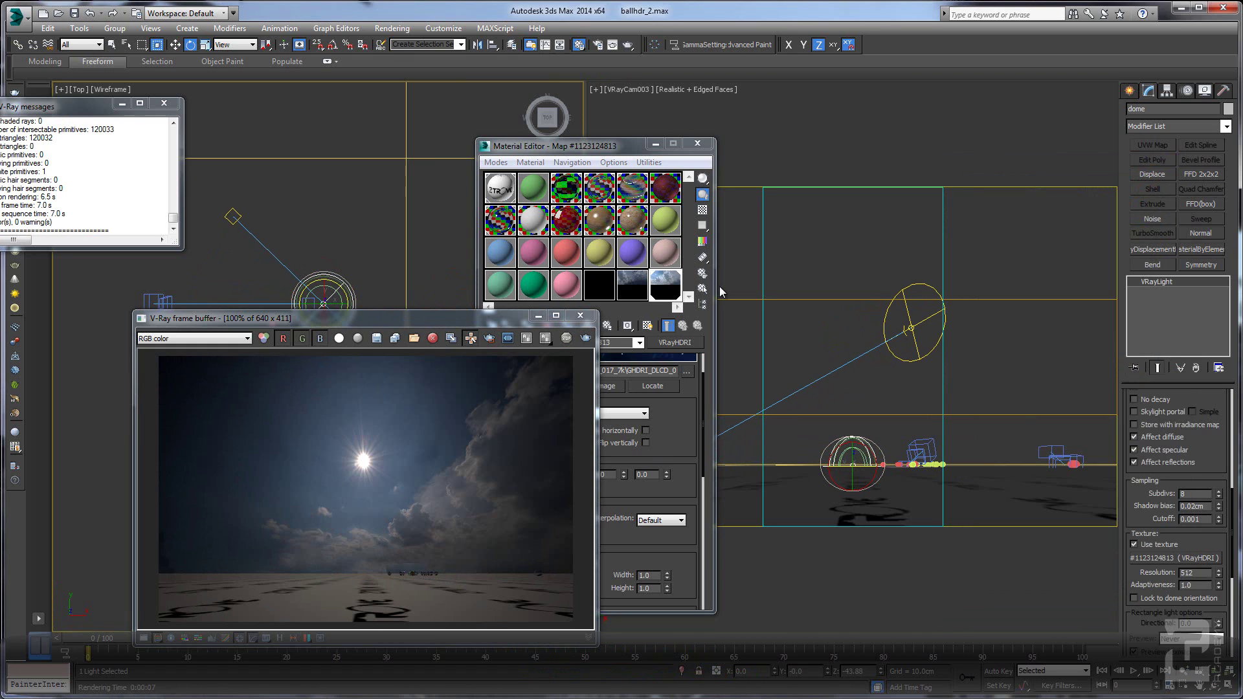
pyautogui.click(589, 339)
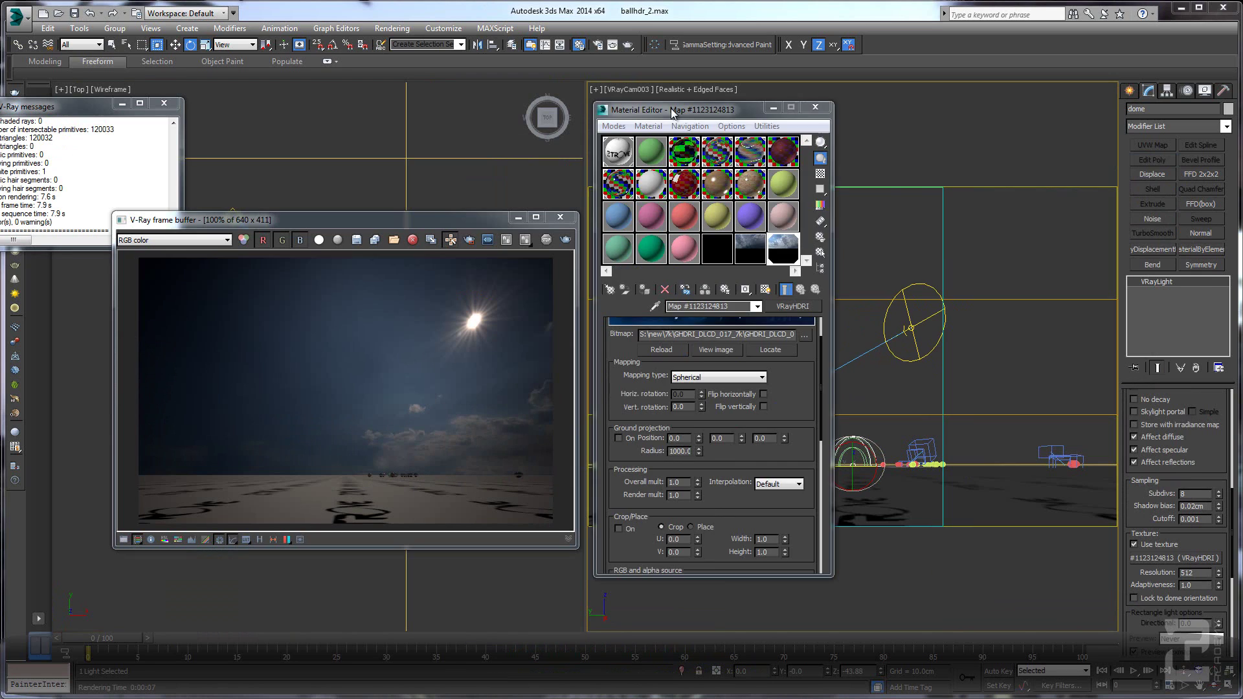
pyautogui.moveTo(674, 111); pyautogui.dragTo(776, 141)
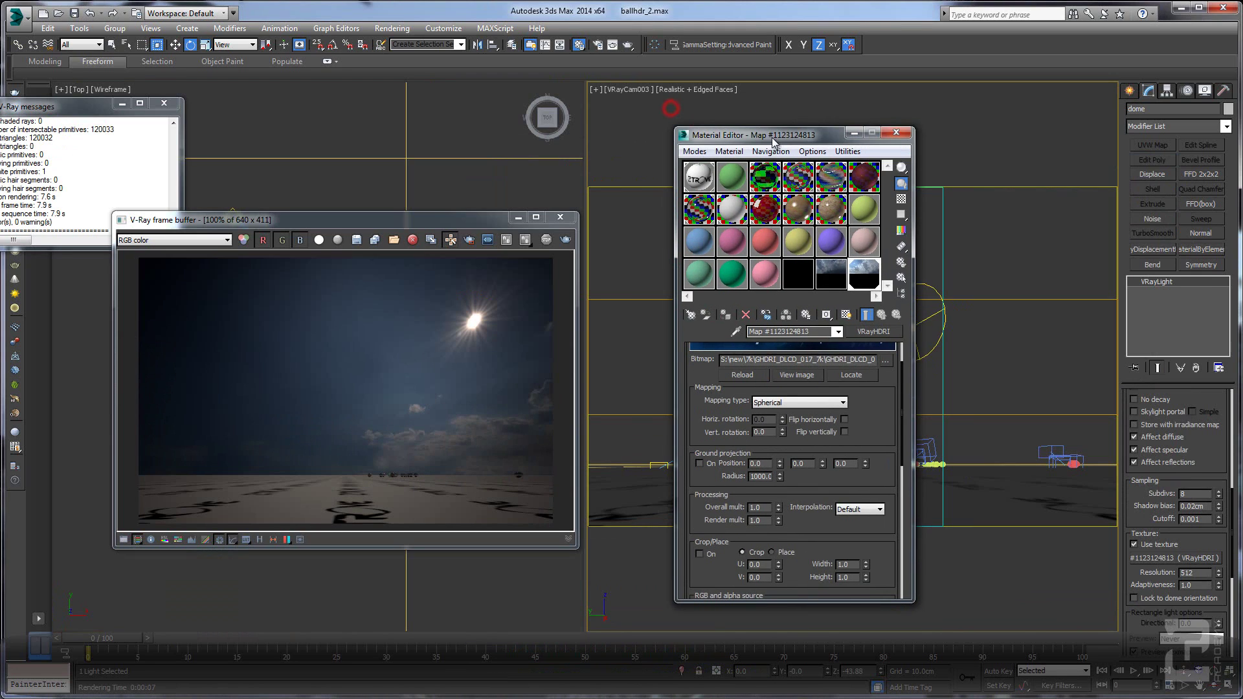
pyautogui.moveTo(413, 219); pyautogui.dragTo(481, 218)
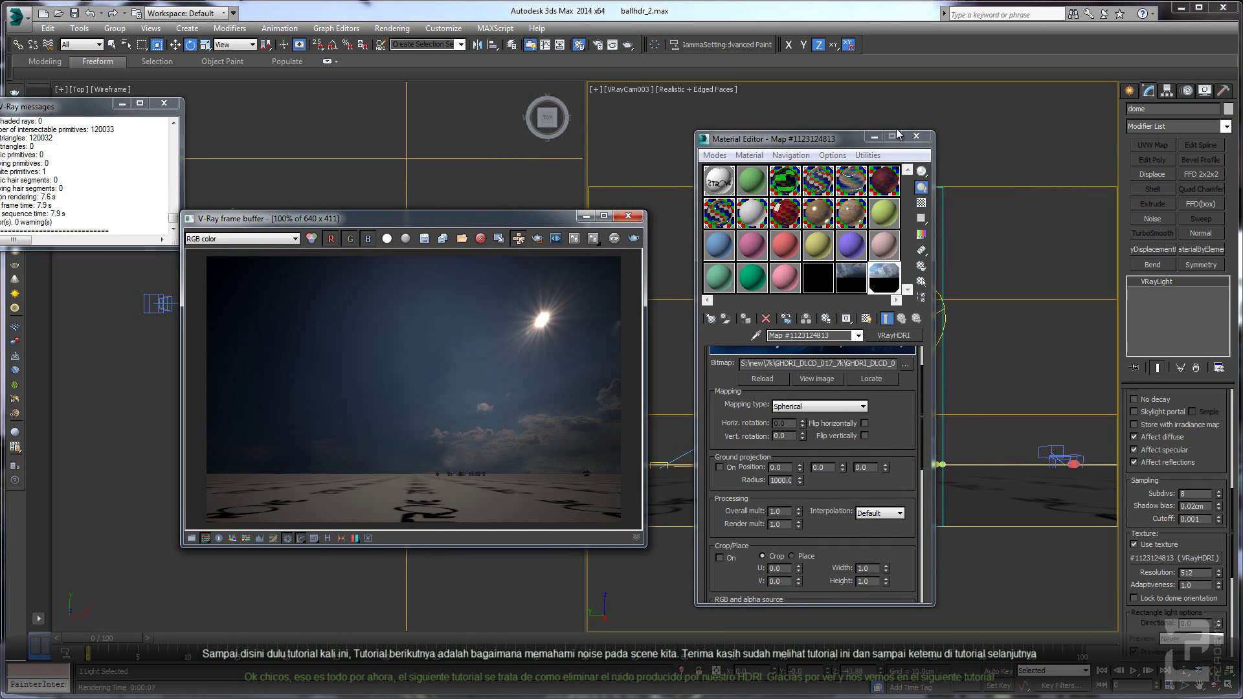
pyautogui.moveTo(512, 221); pyautogui.dragTo(440, 250)
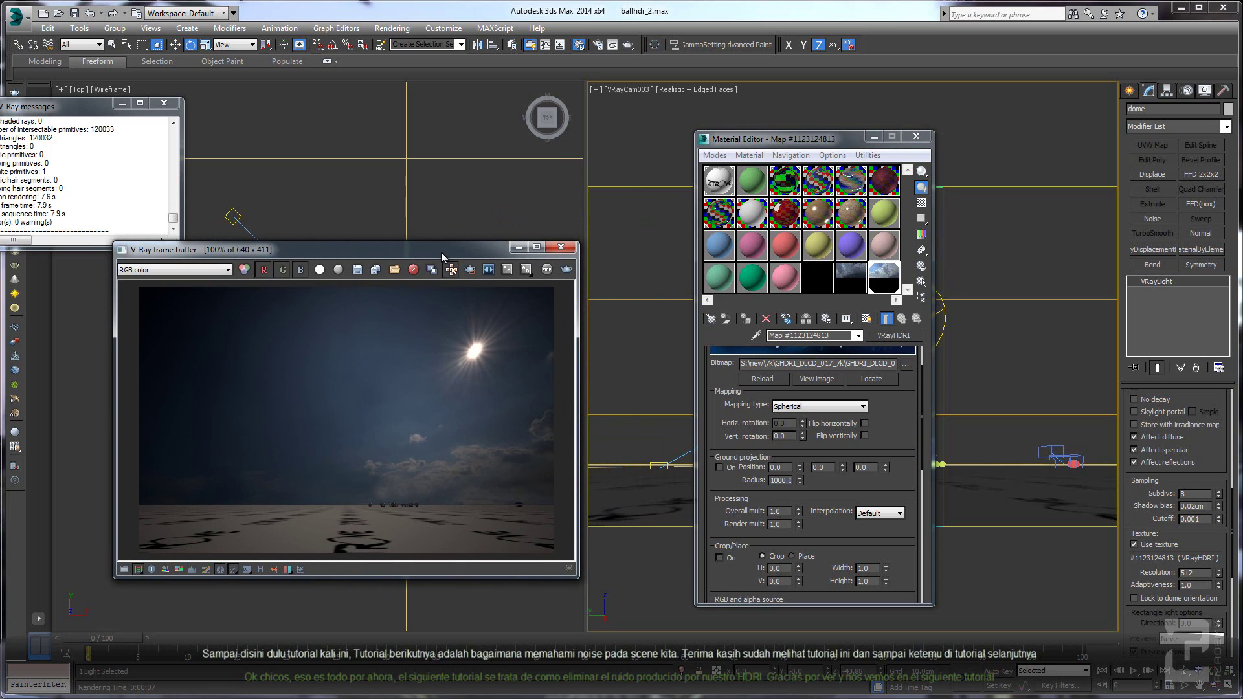
pyautogui.moveTo(436, 246); pyautogui.dragTo(466, 235)
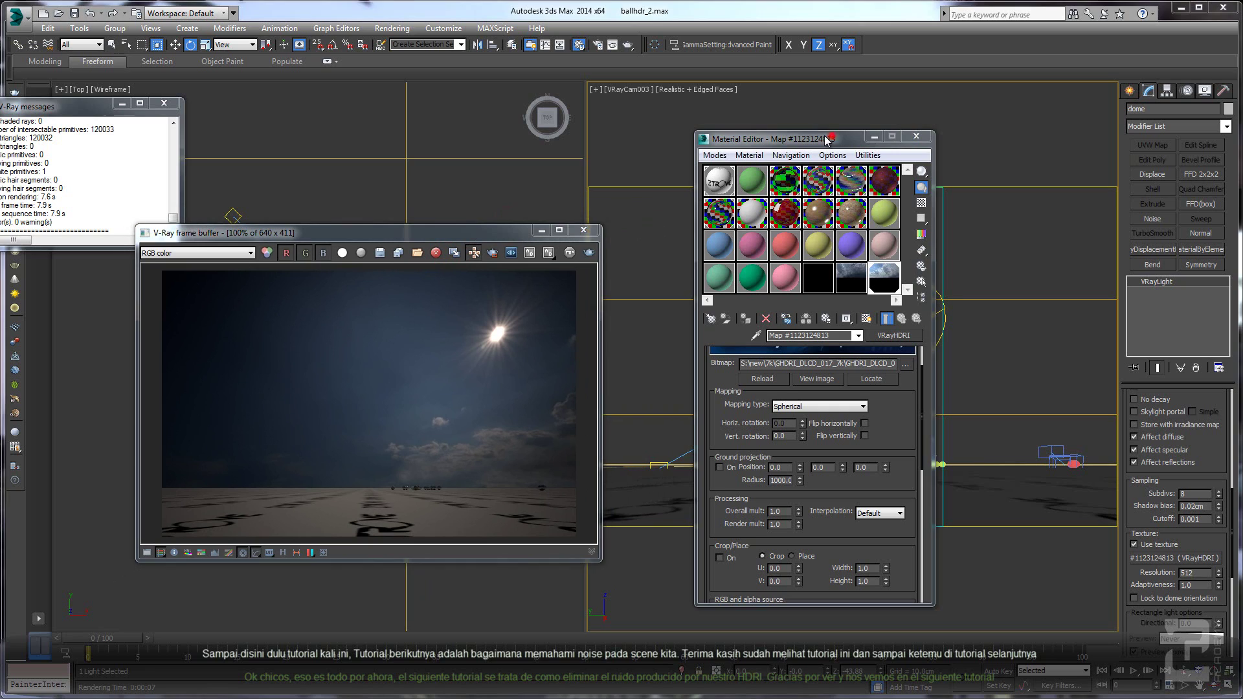
pyautogui.moveTo(835, 138)
pyautogui.mouseDown()
pyautogui.moveTo(759, 137)
pyautogui.moveTo(804, 144)
pyautogui.mouseUp()
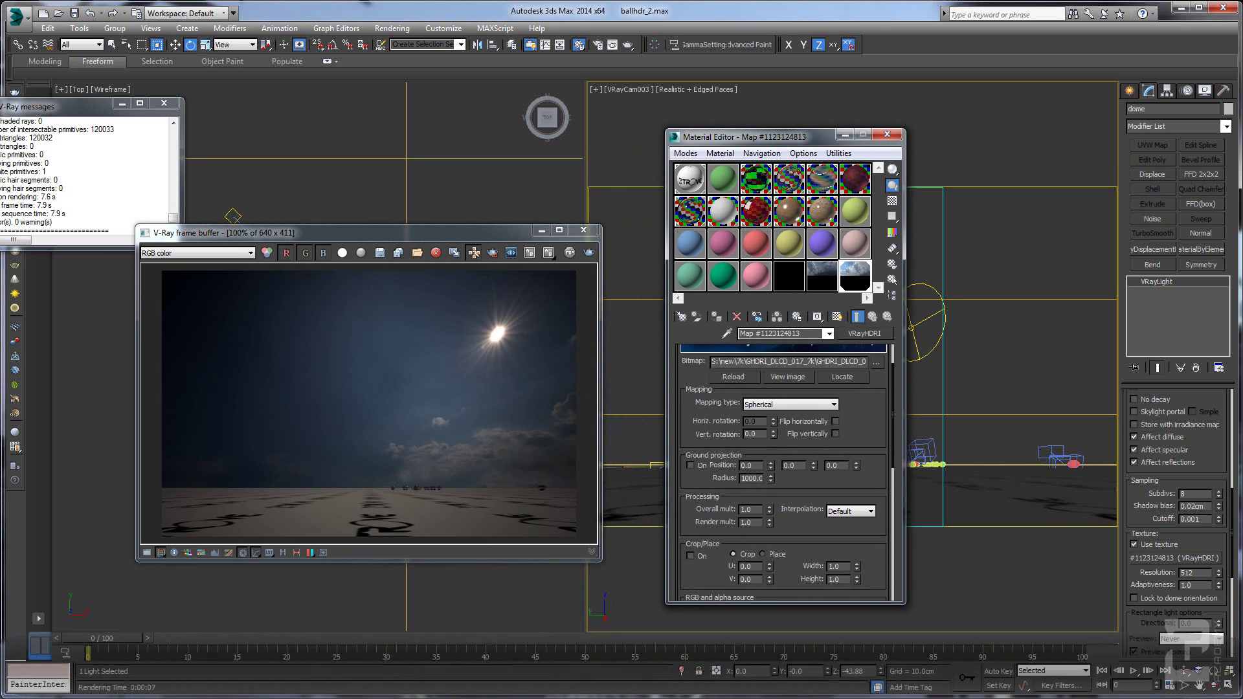